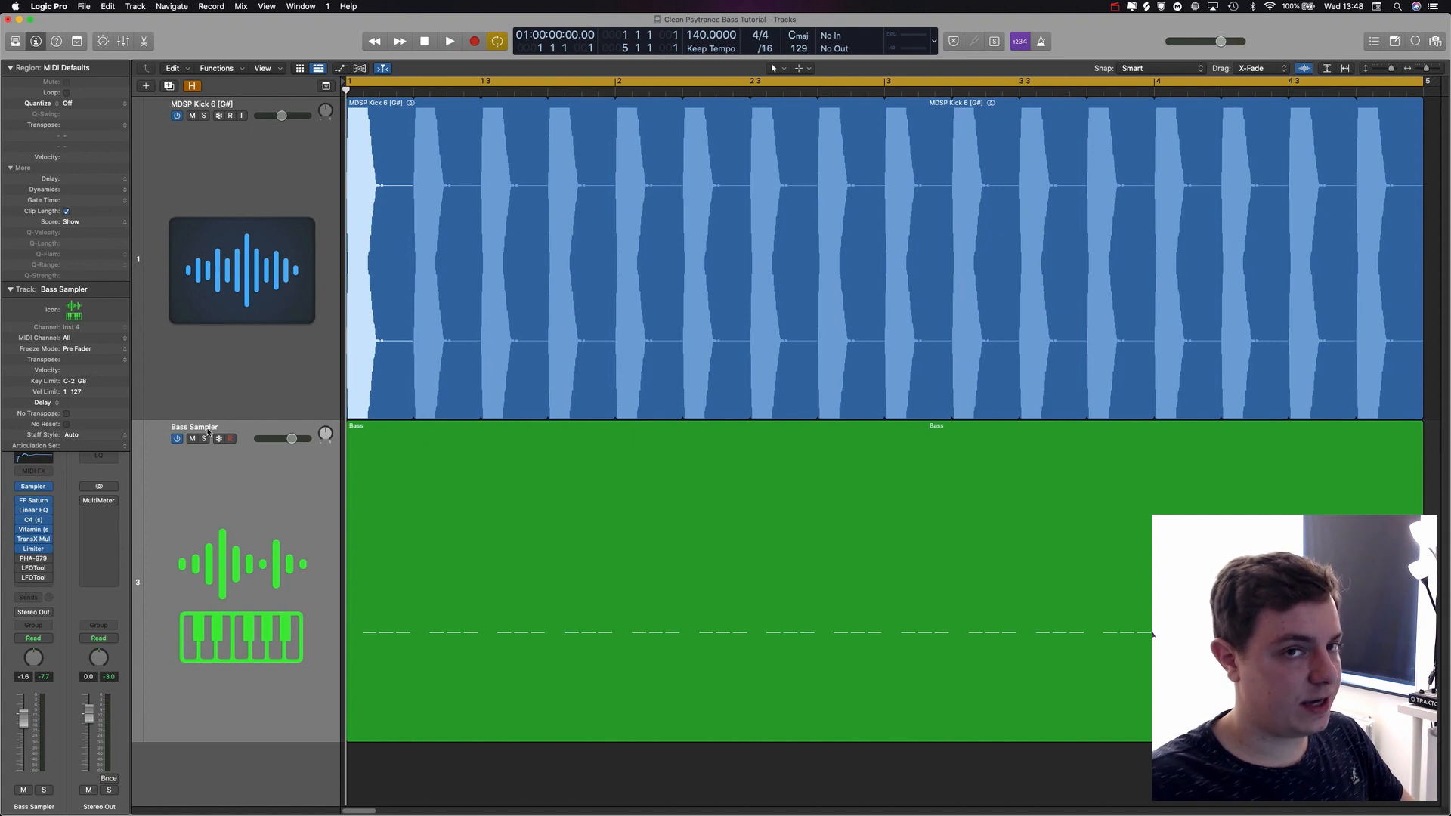
- Set the 100 Hz band to +1.5 dB in the Bass Sampler's Linear Phase EQ and audition the mix
{"action": "left_click", "coordinate": [35, 512]}
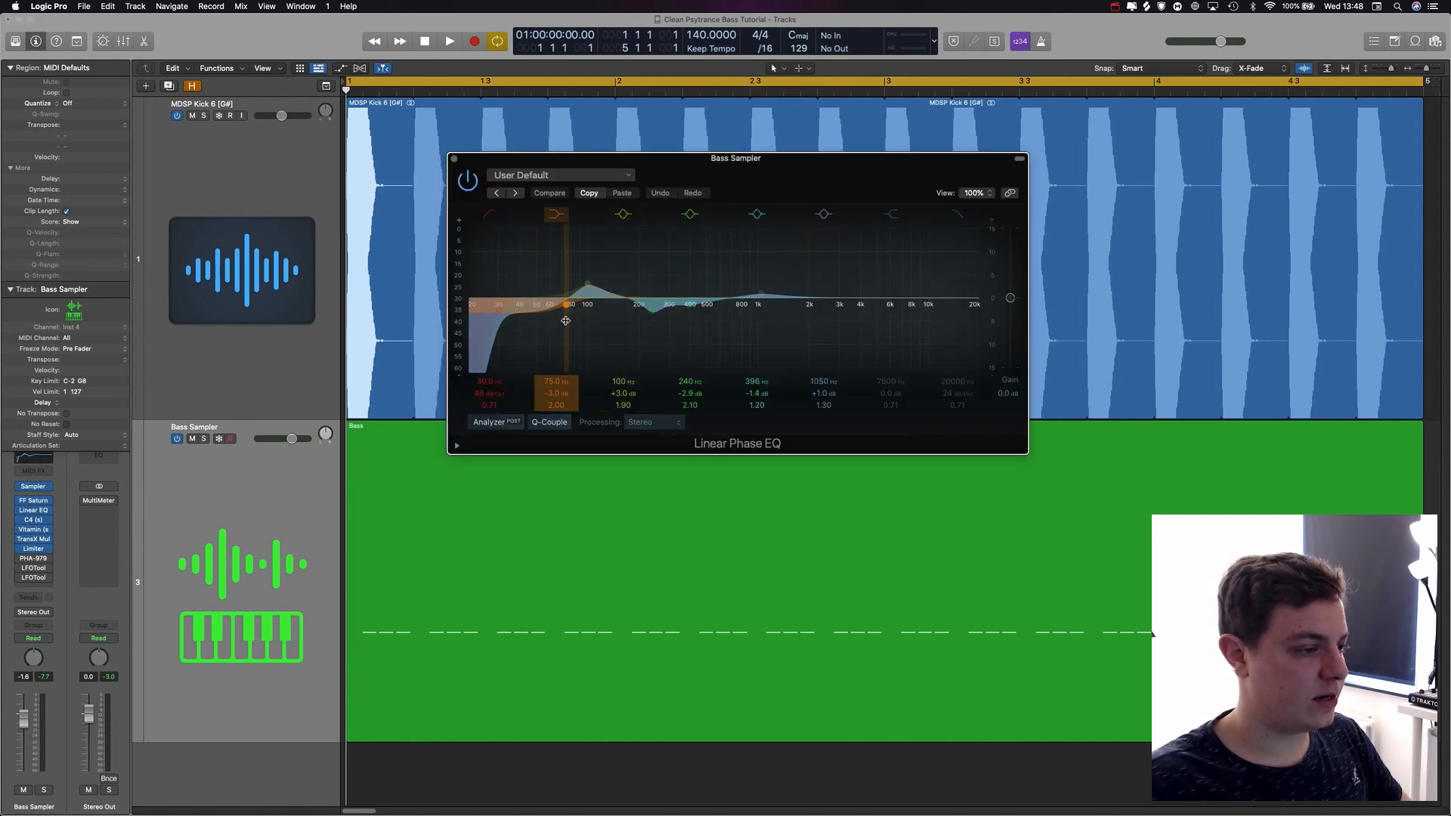
{"action": "left_click_drag", "start_coordinate": [618, 392], "coordinate": [619, 397]}
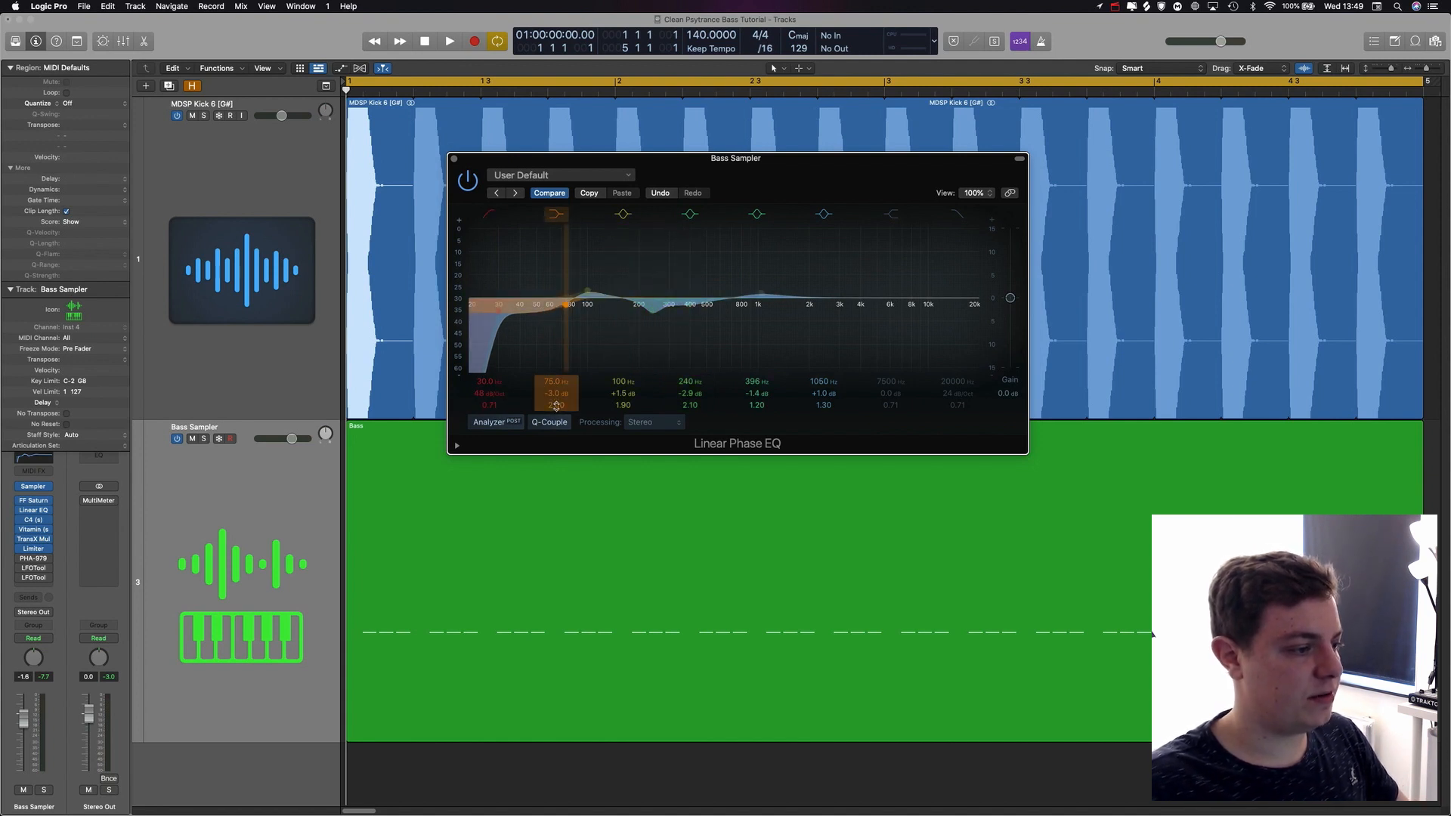
{"action": "key", "text": "space"}
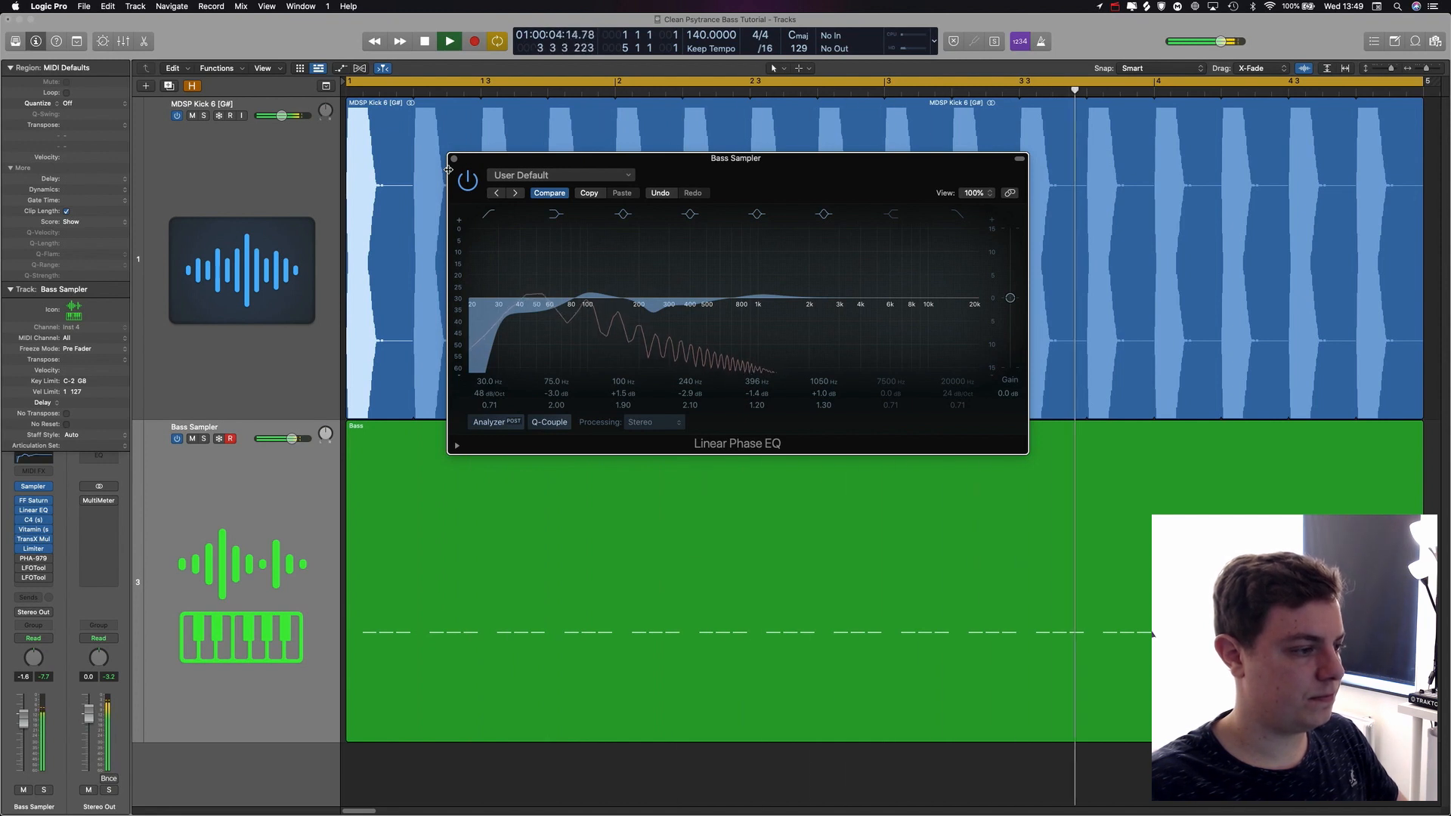
{"action": "key", "text": "space"}
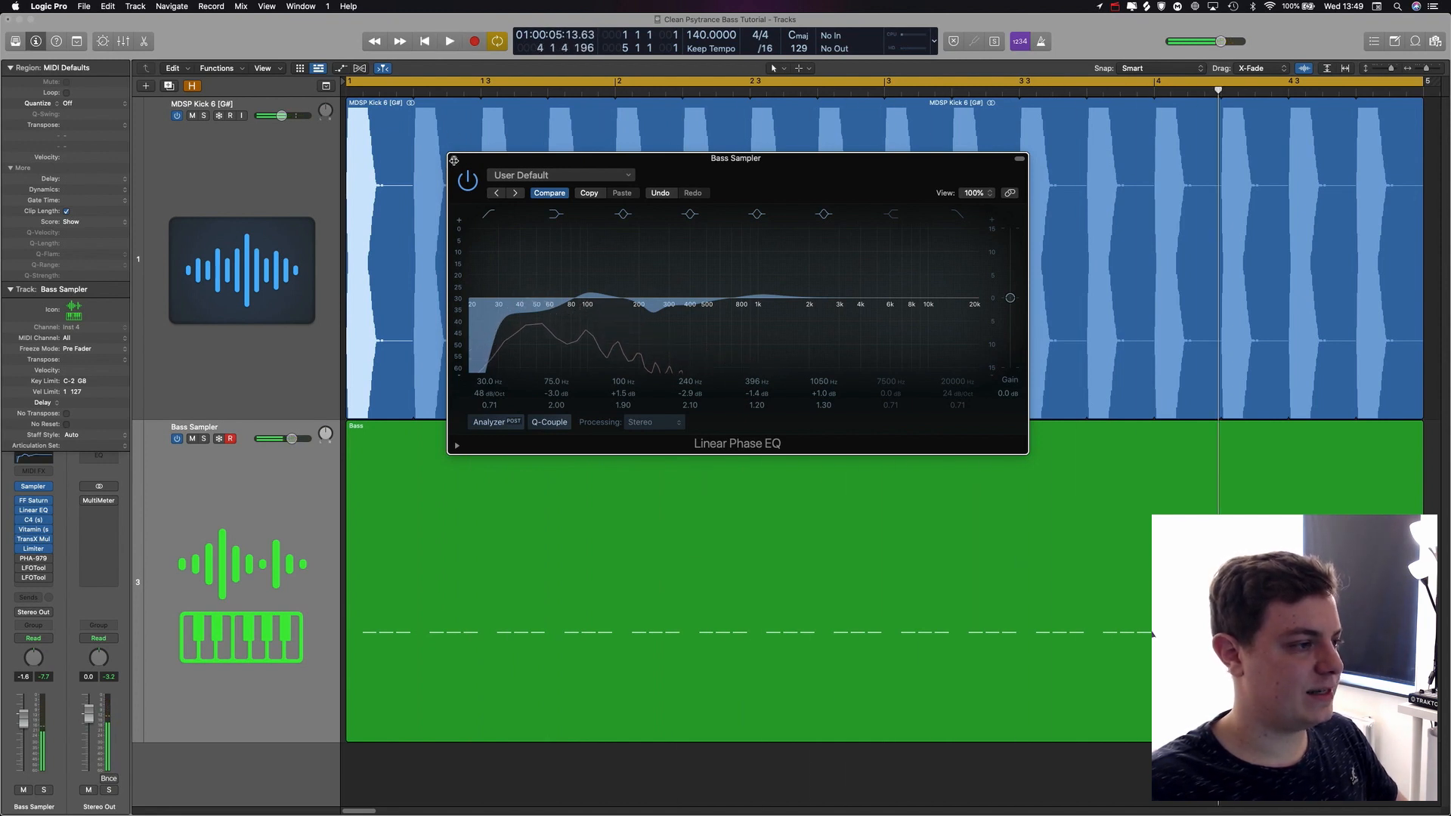
{"action": "left_click", "coordinate": [453, 160]}
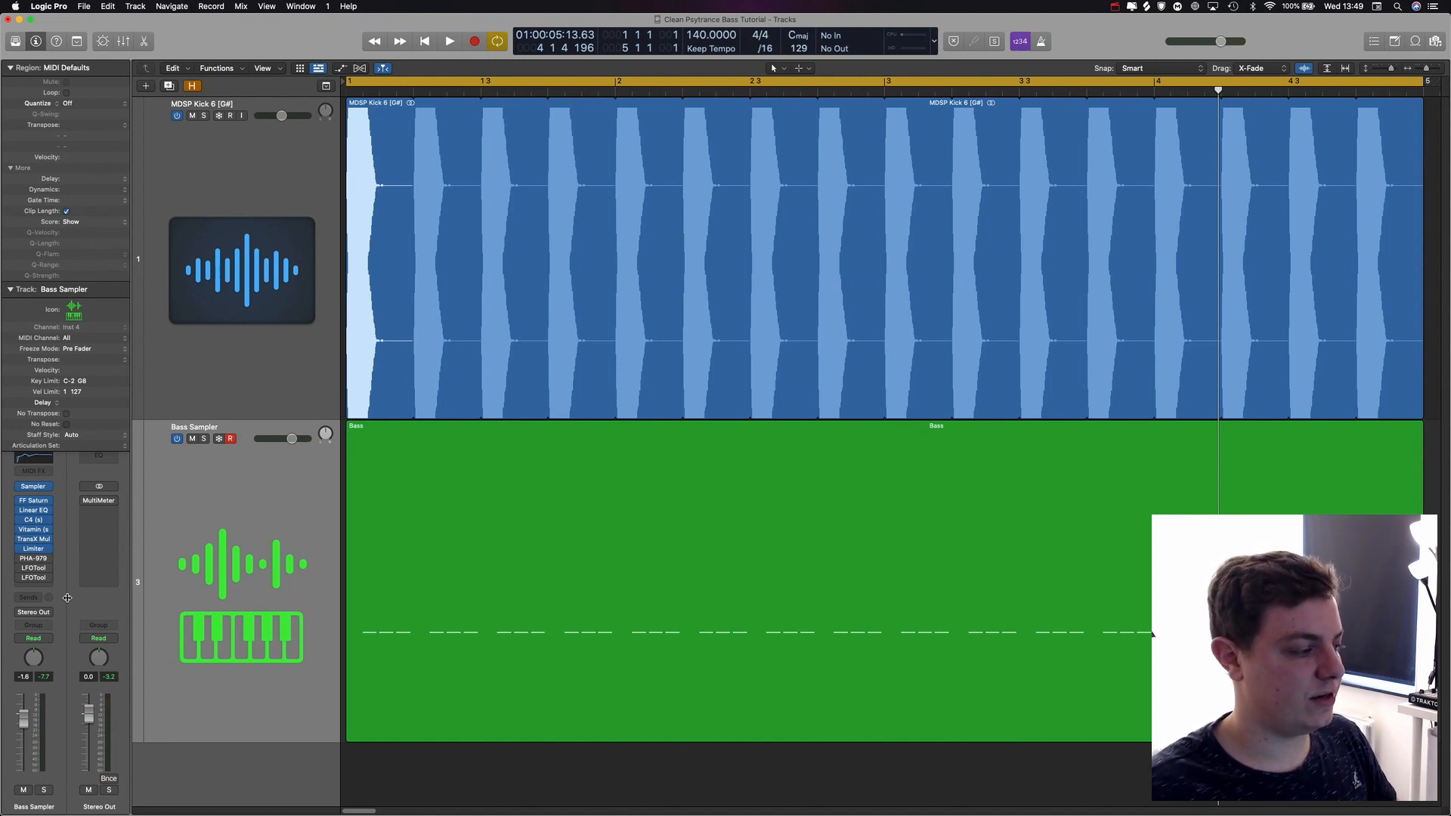
- Enable and open PHA-979 on the Bass Sampler channel, trying Force Mono off and leaving it on
{"action": "left_click", "coordinate": [22, 560]}
{"action": "left_click", "coordinate": [35, 559]}
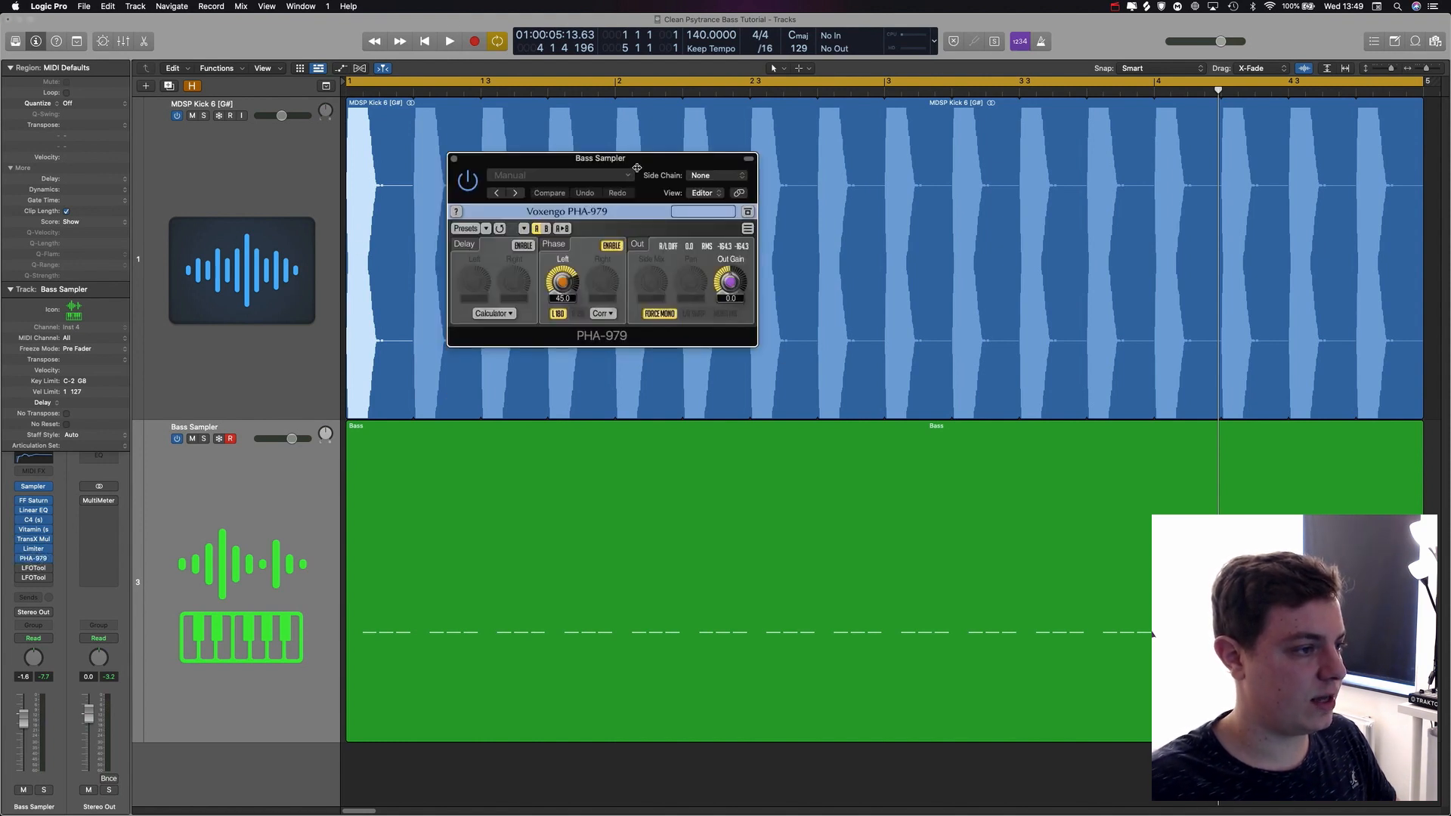
{"action": "left_click_drag", "start_coordinate": [647, 158], "coordinate": [753, 244]}
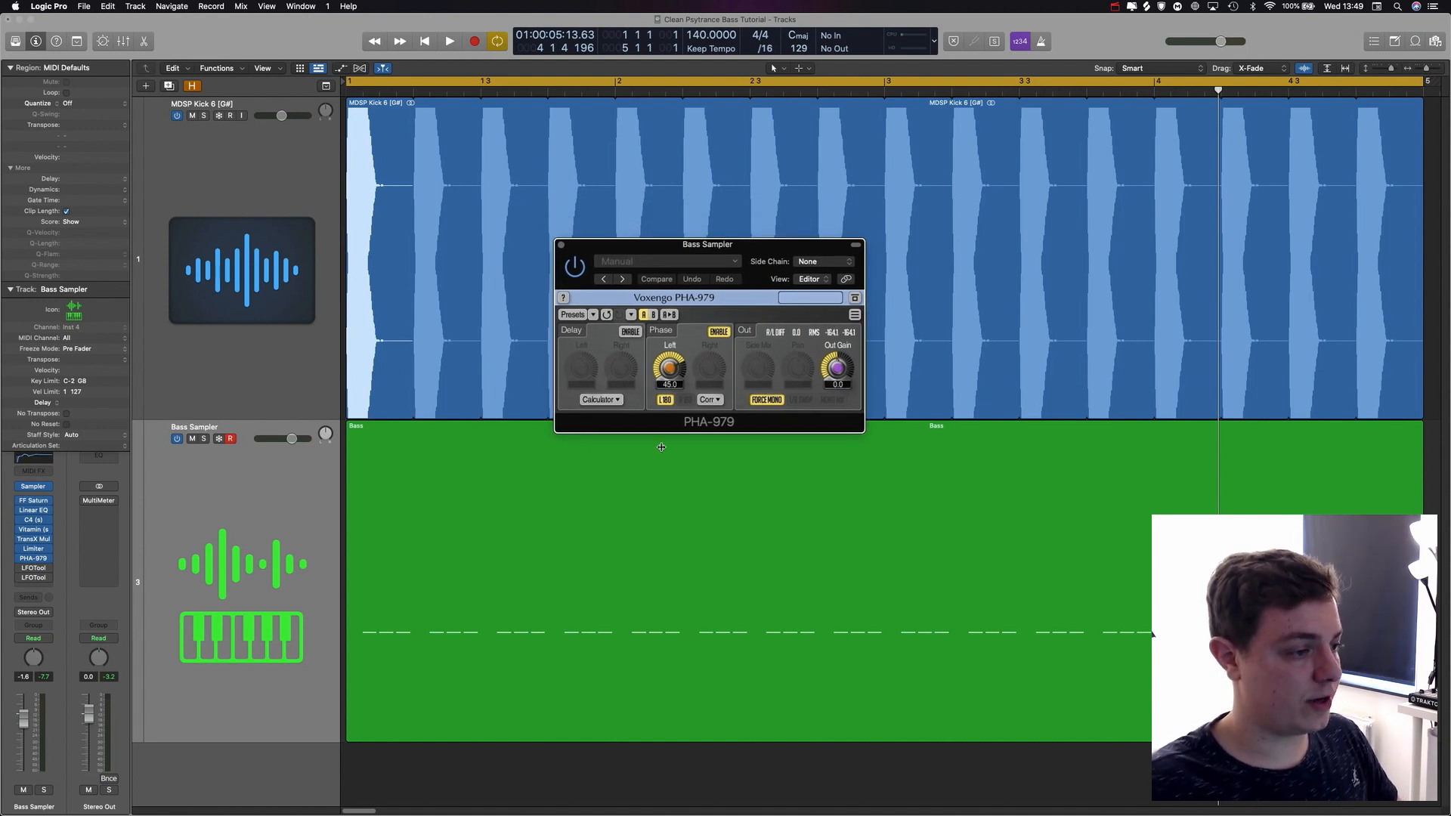
{"action": "left_click", "coordinate": [767, 400]}
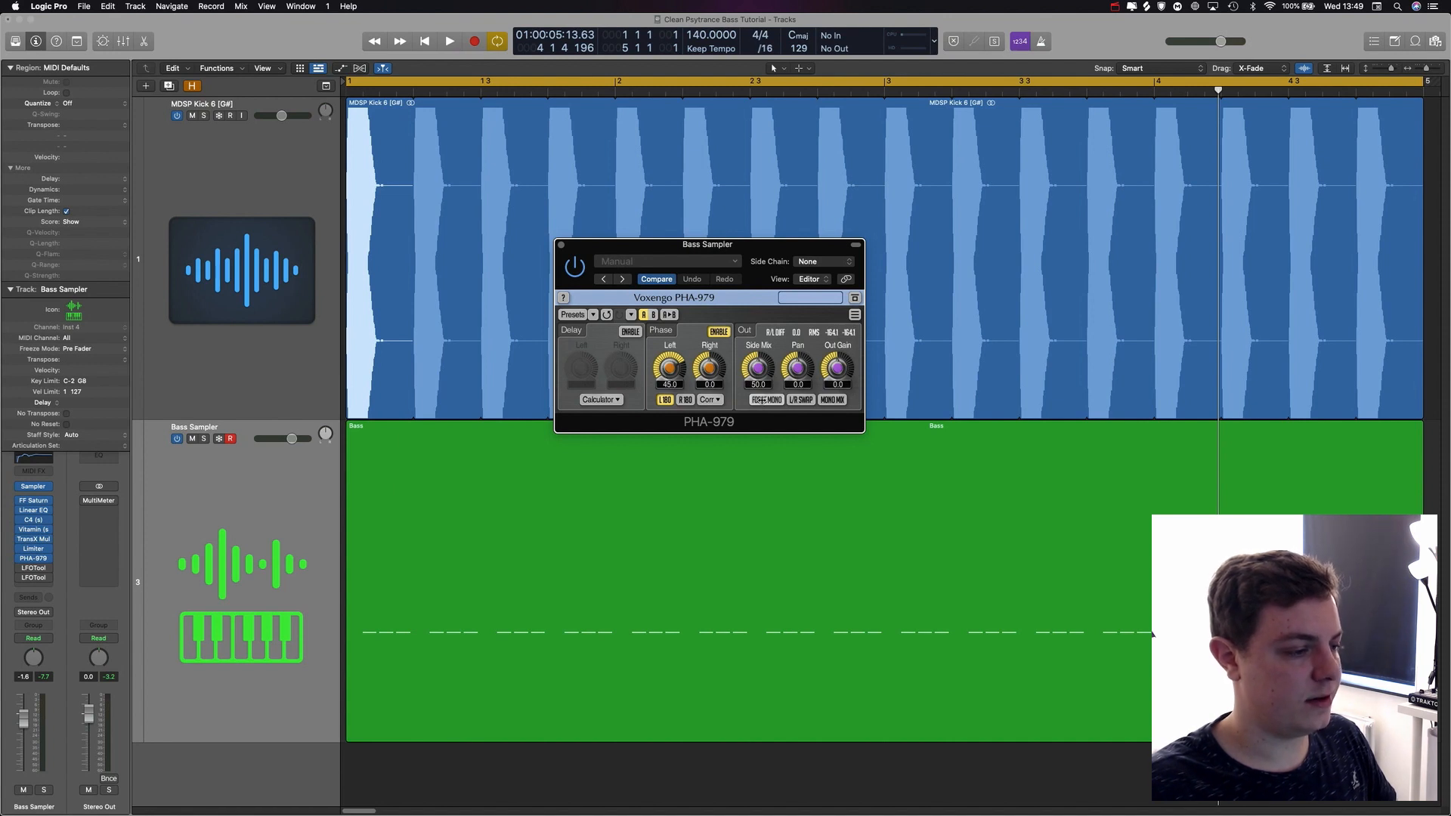
{"action": "left_click", "coordinate": [761, 399]}
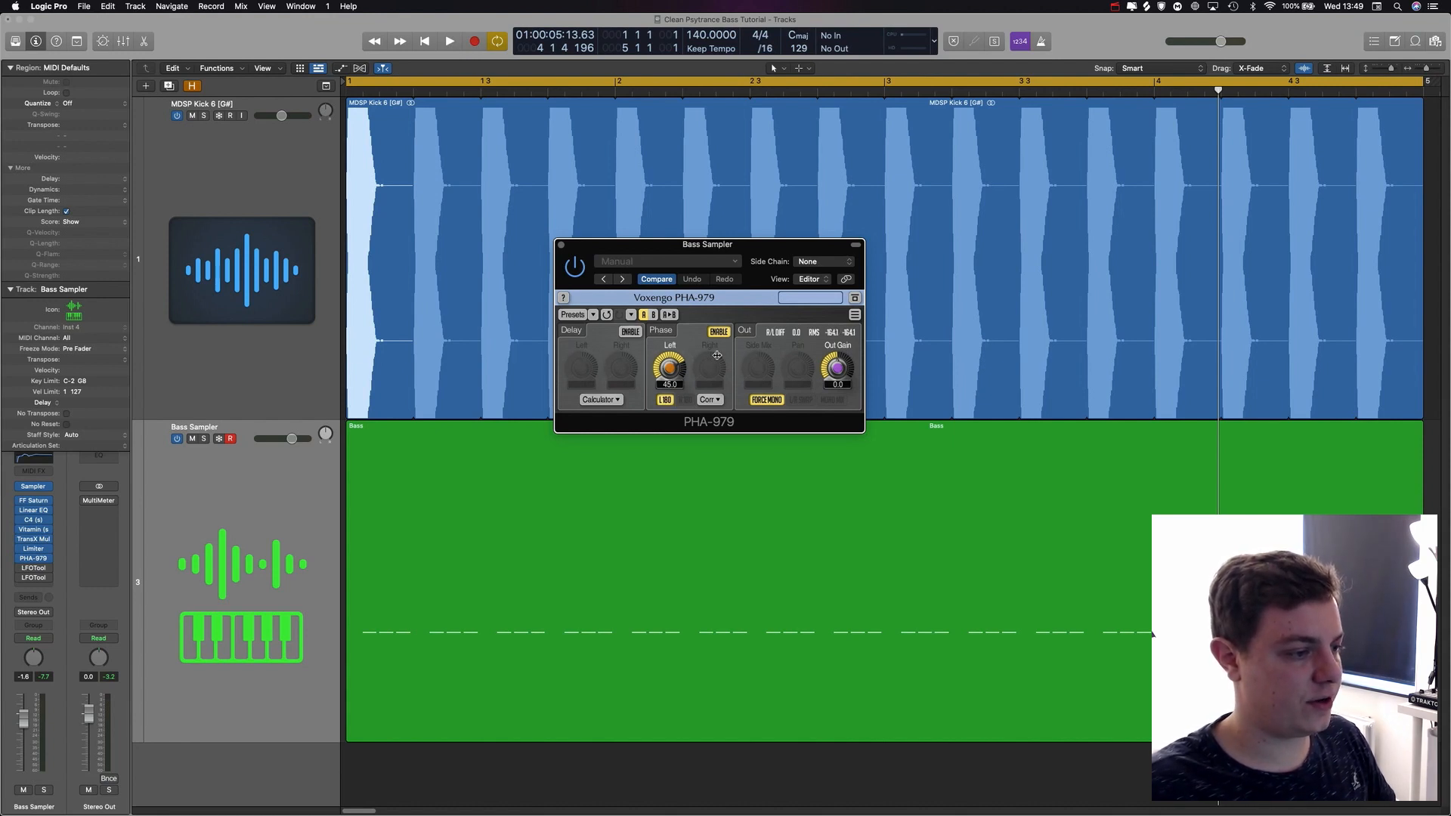
- Set the PHA-979 Left phase to 0 degrees and switch off its left 180-degree inversion
{"action": "left_click", "coordinate": [668, 384]}
{"action": "type", "text": "0"}
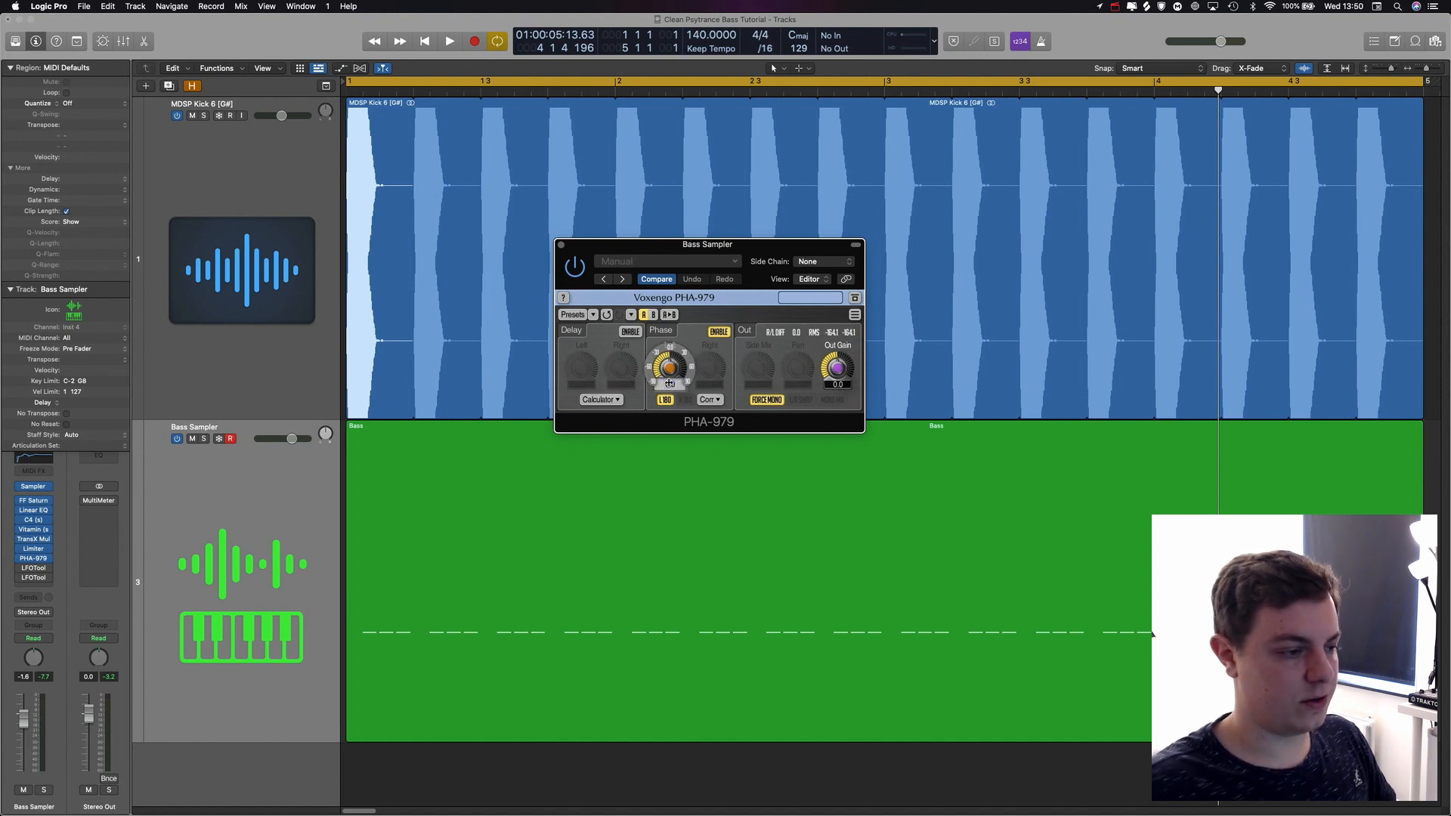
{"action": "key", "text": "Return"}
{"action": "left_click", "coordinate": [666, 400]}
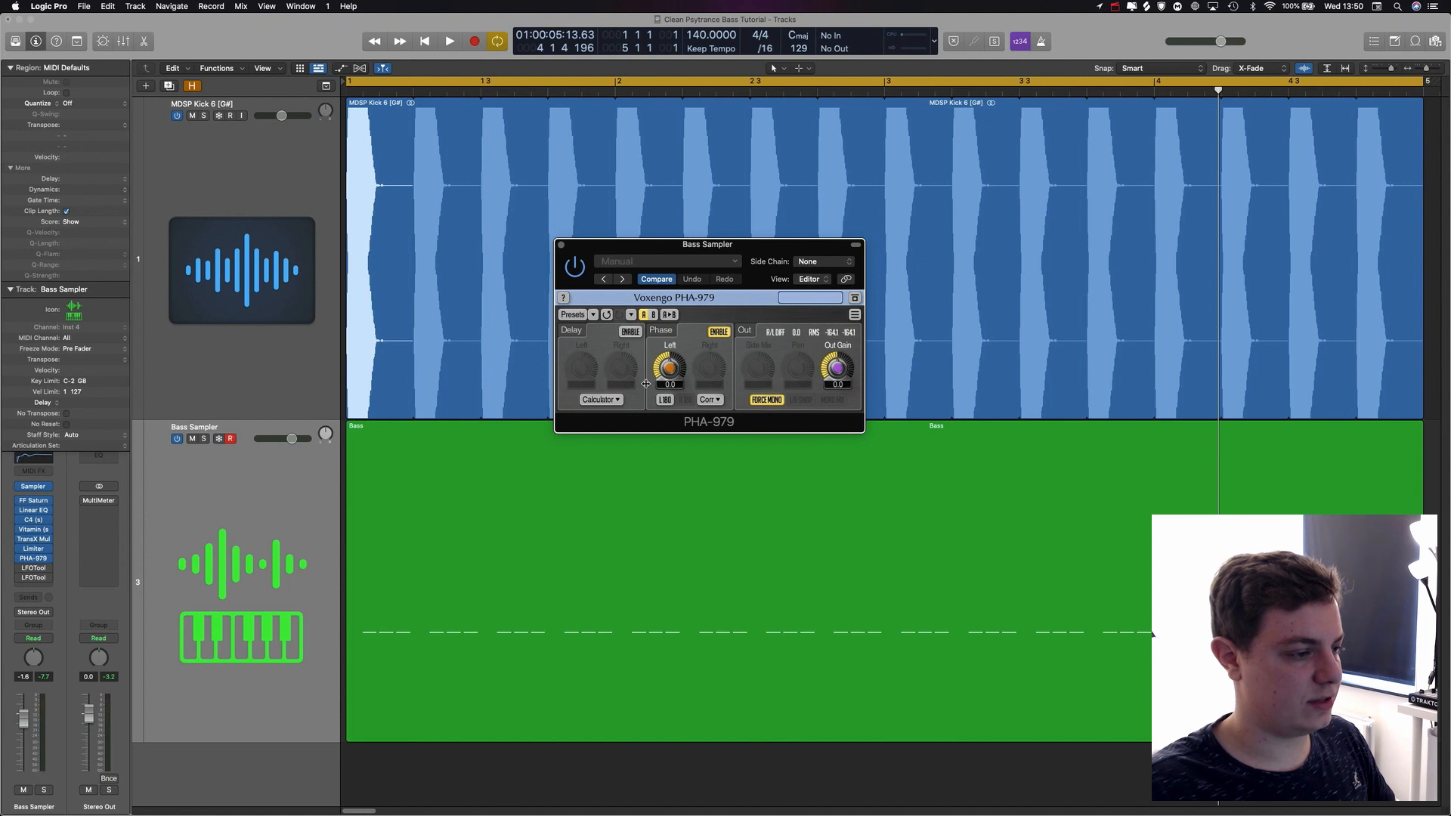
- Solo the bass, compare its sound with the 180-degree inversion off and on, and unsolo it
{"action": "key", "text": "s"}
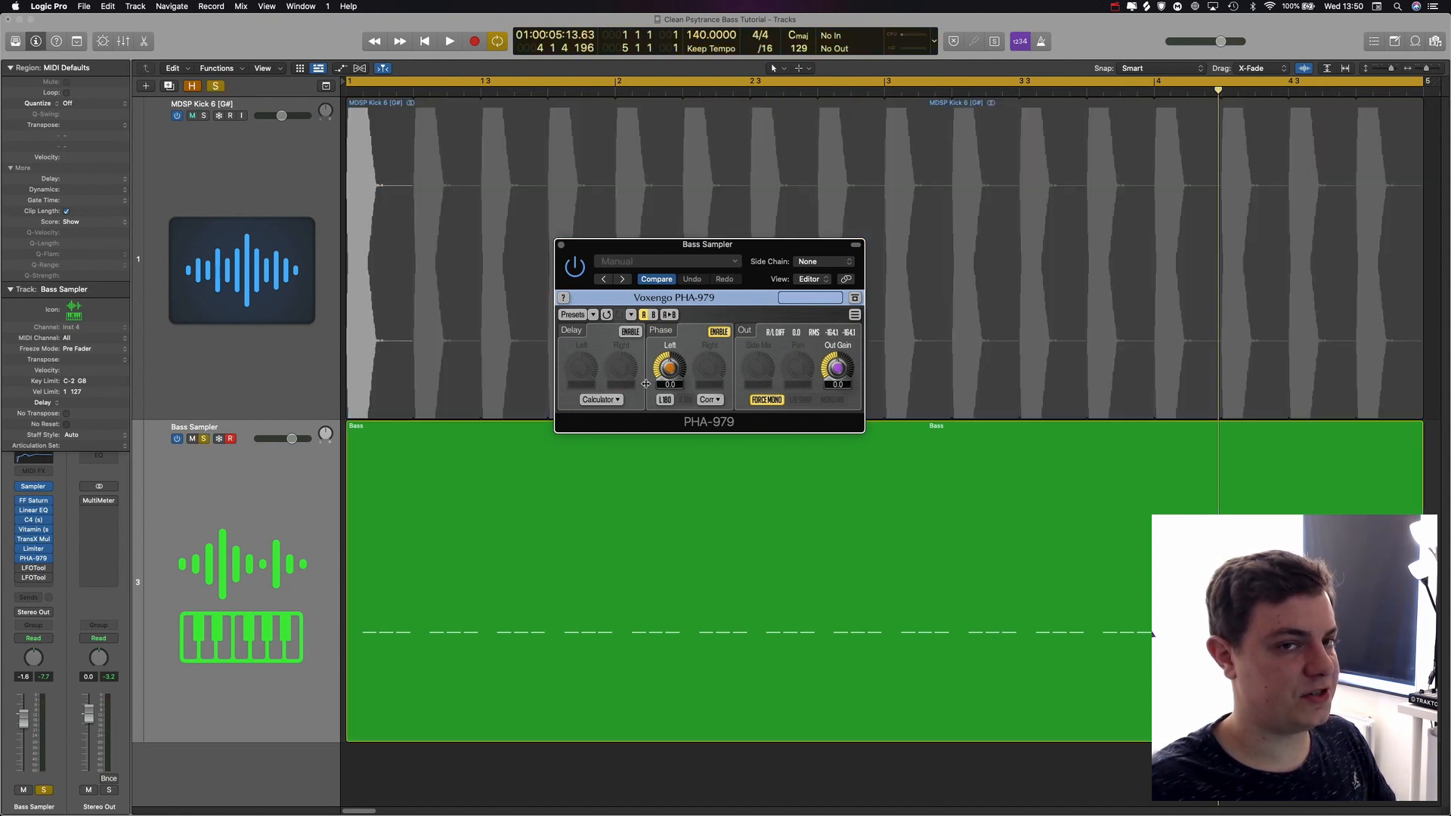
{"action": "key", "text": "space"}
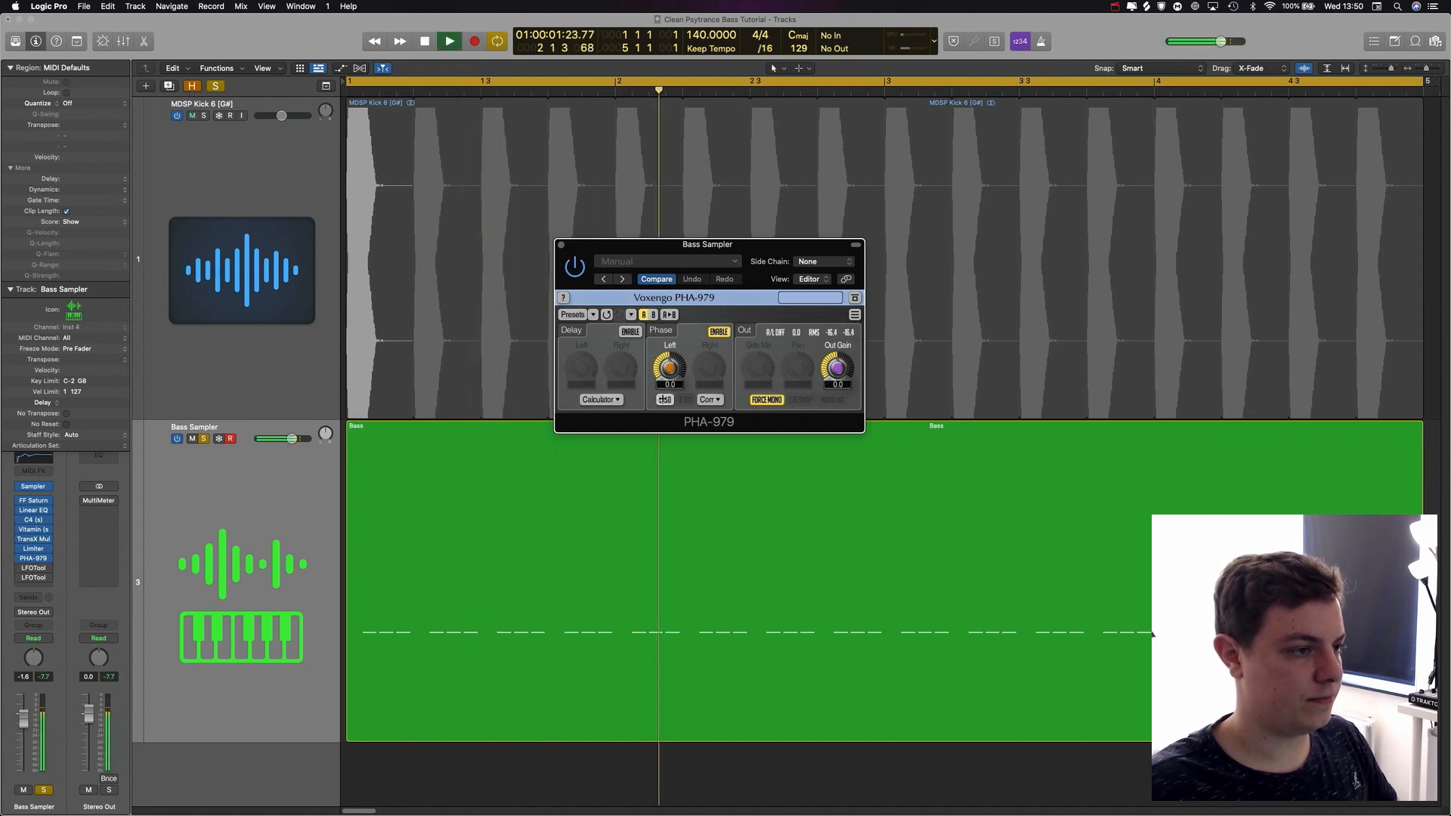
{"action": "key", "text": "space"}
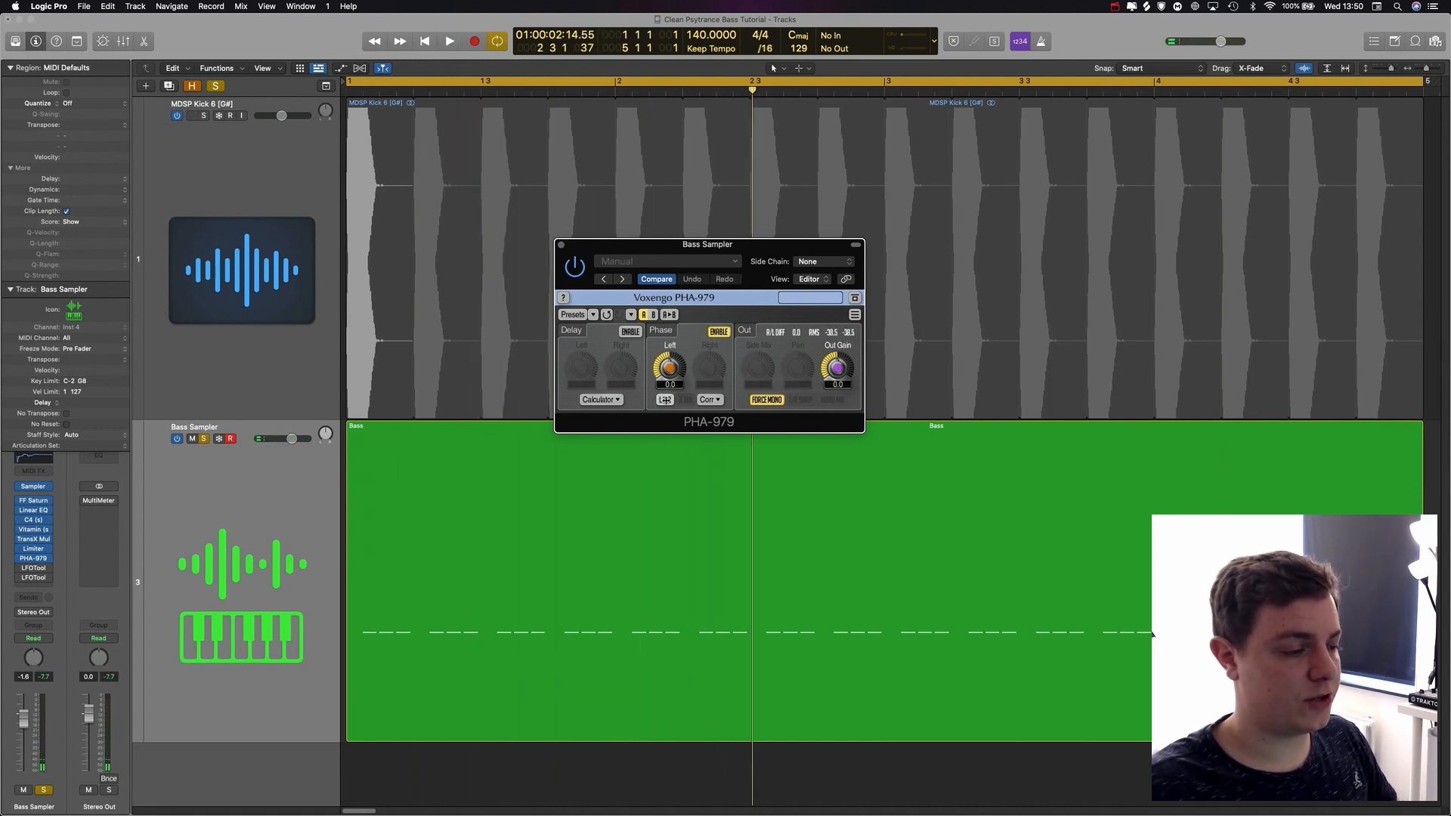
{"action": "key", "text": "space"}
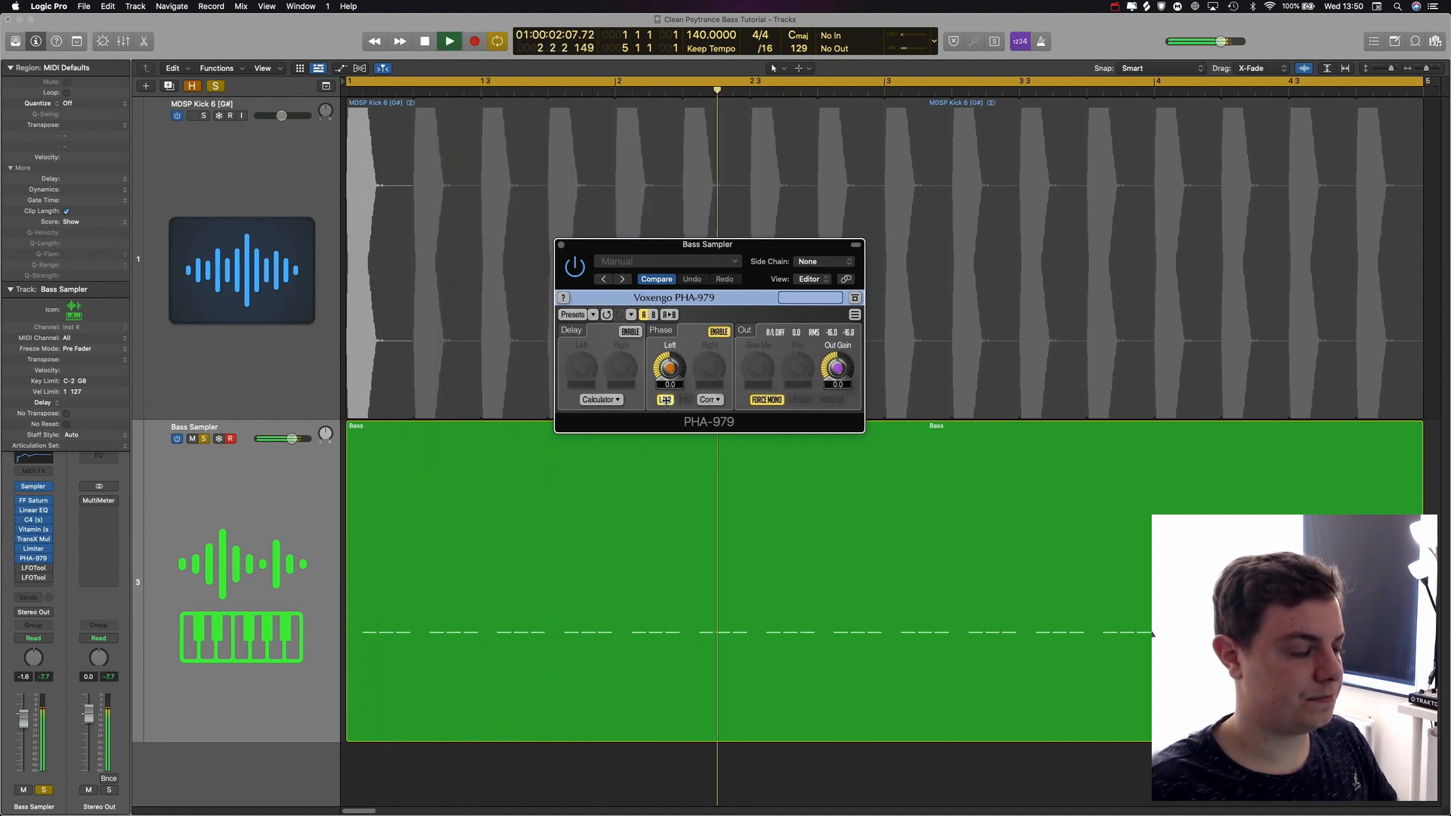
{"action": "key", "text": "space"}
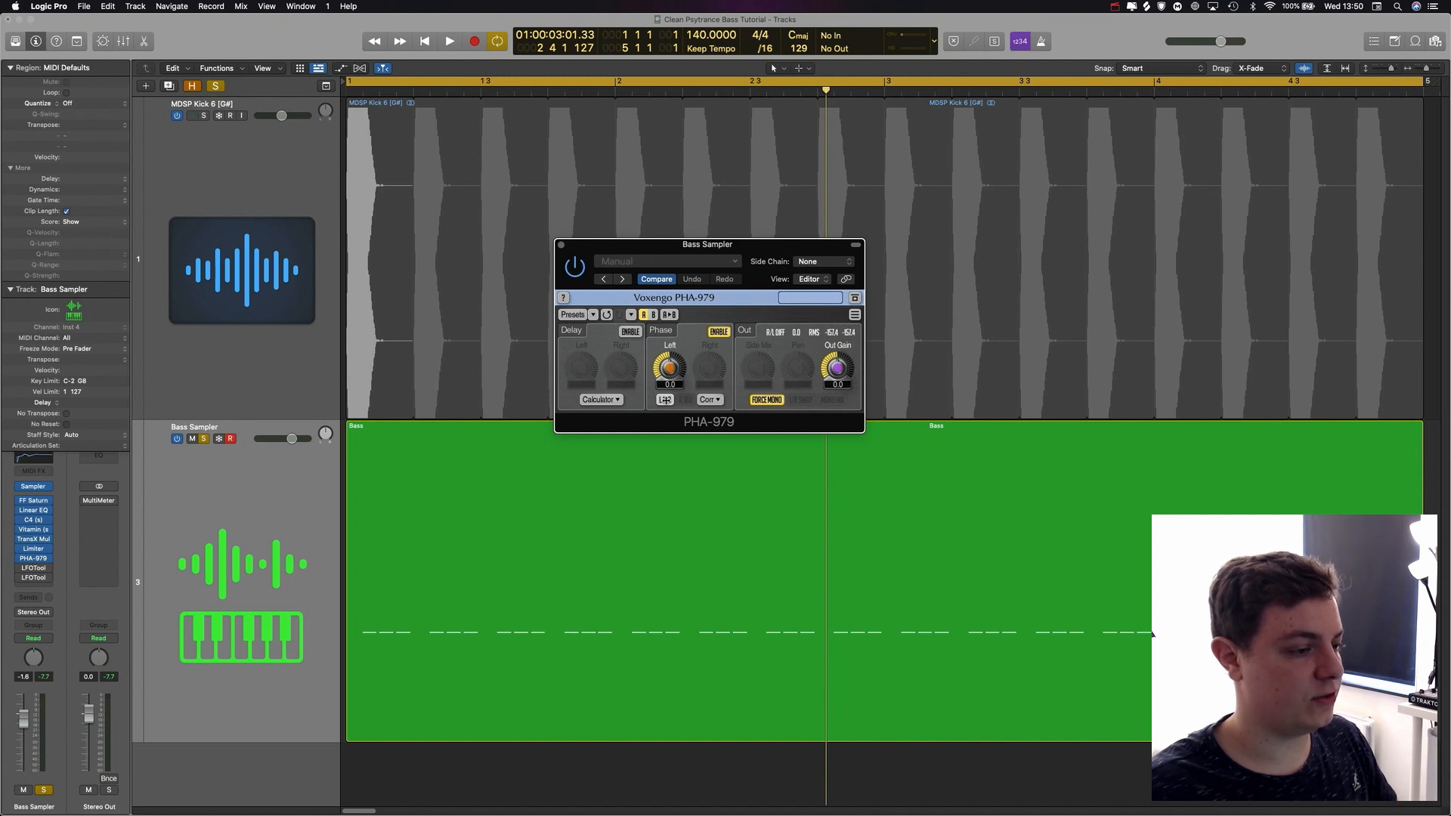
{"action": "key", "text": "s"}
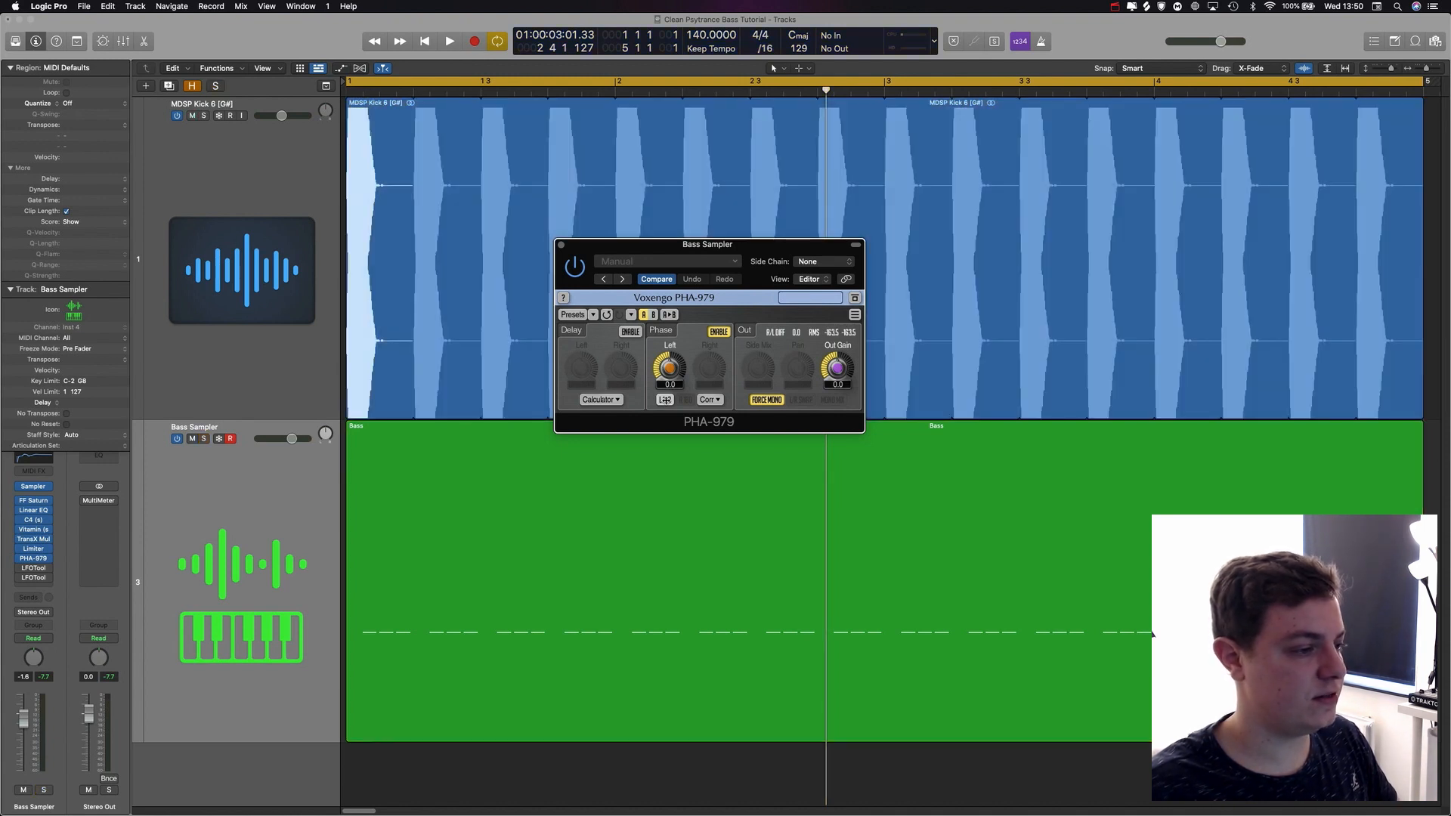
- Audition kick and bass together without the left 180-degree inversion, switch it on, and audition them again
{"action": "key", "text": "space"}
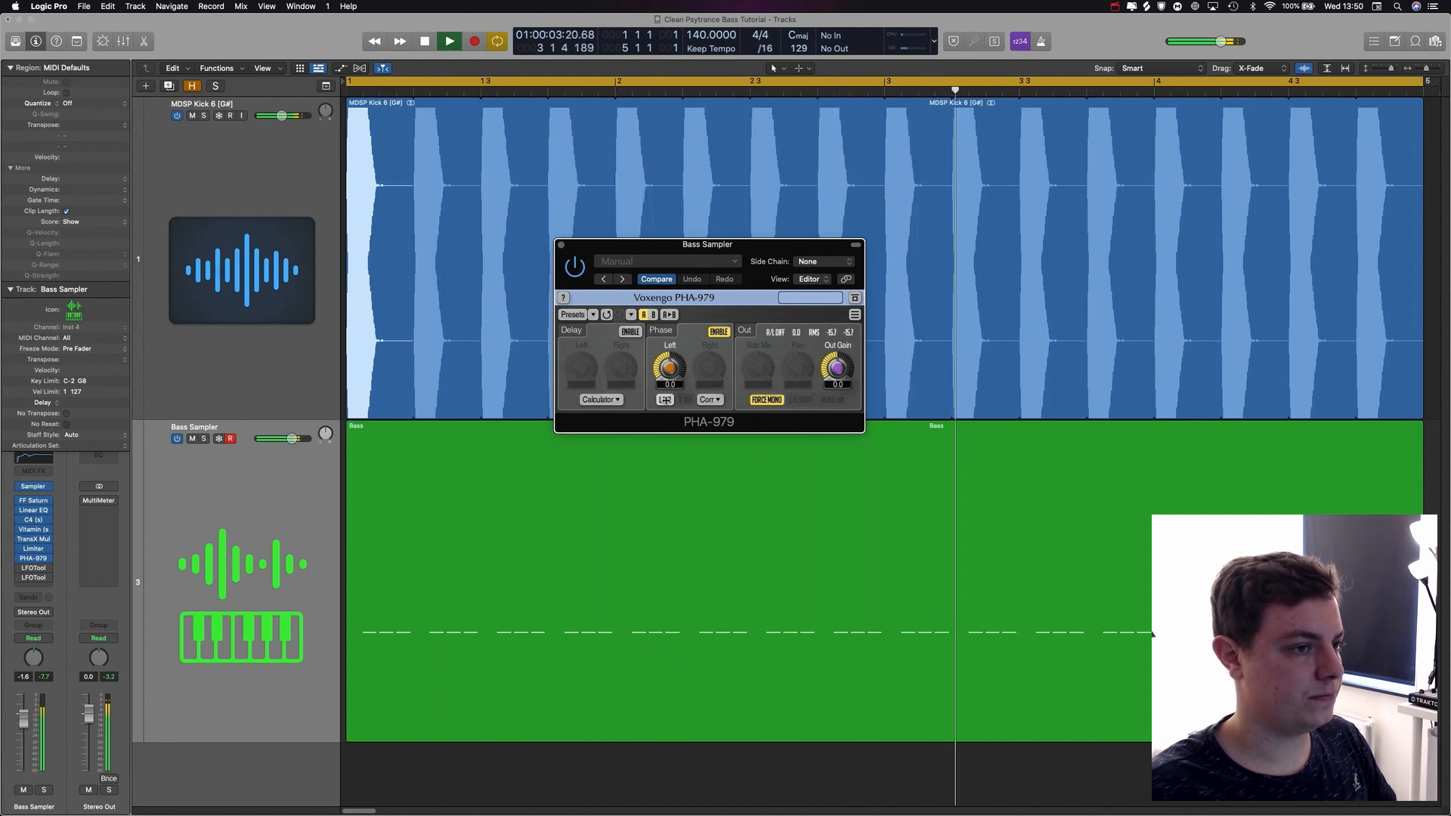
{"action": "key", "text": "space"}
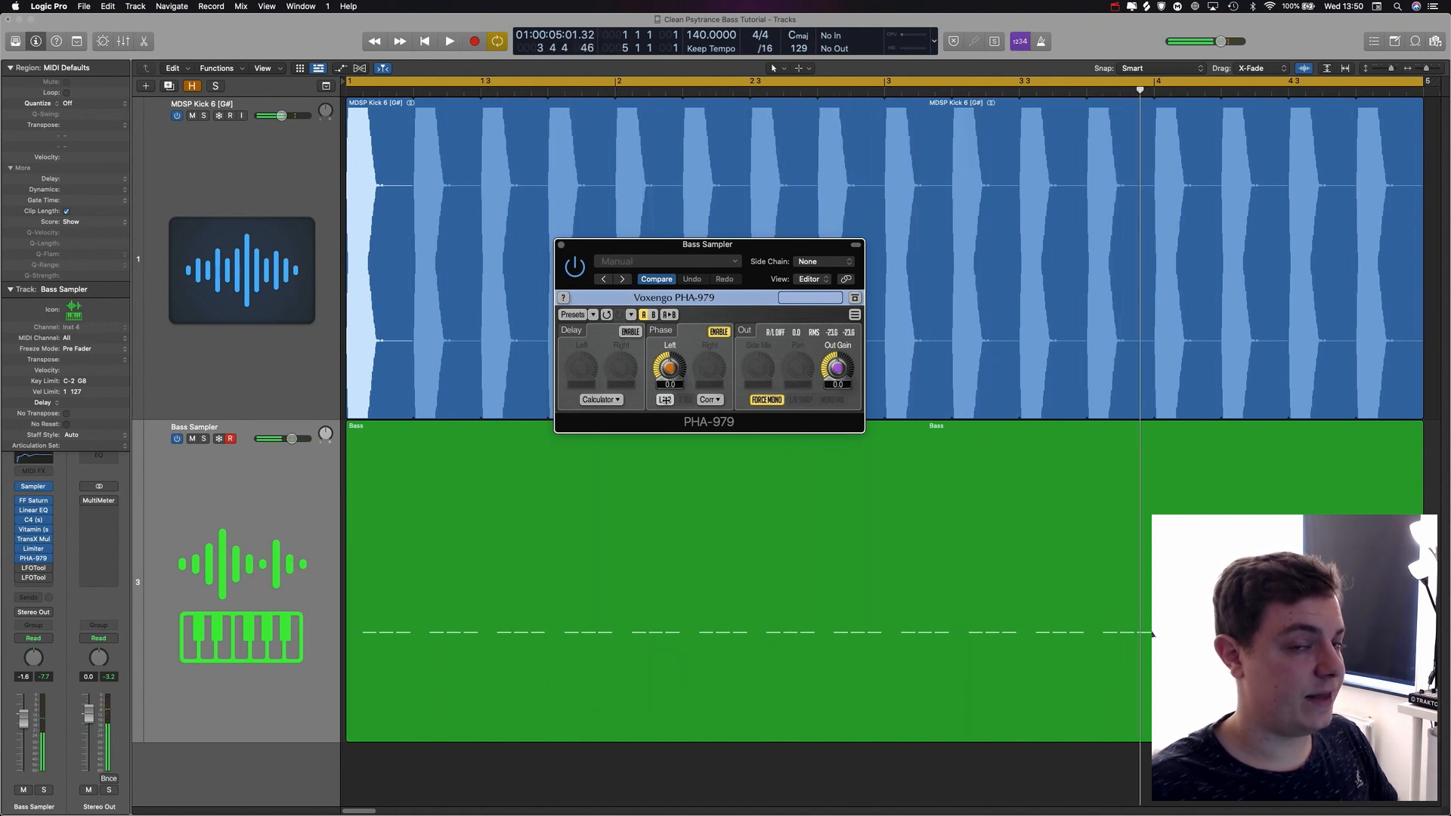
{"action": "left_click", "coordinate": [665, 400]}
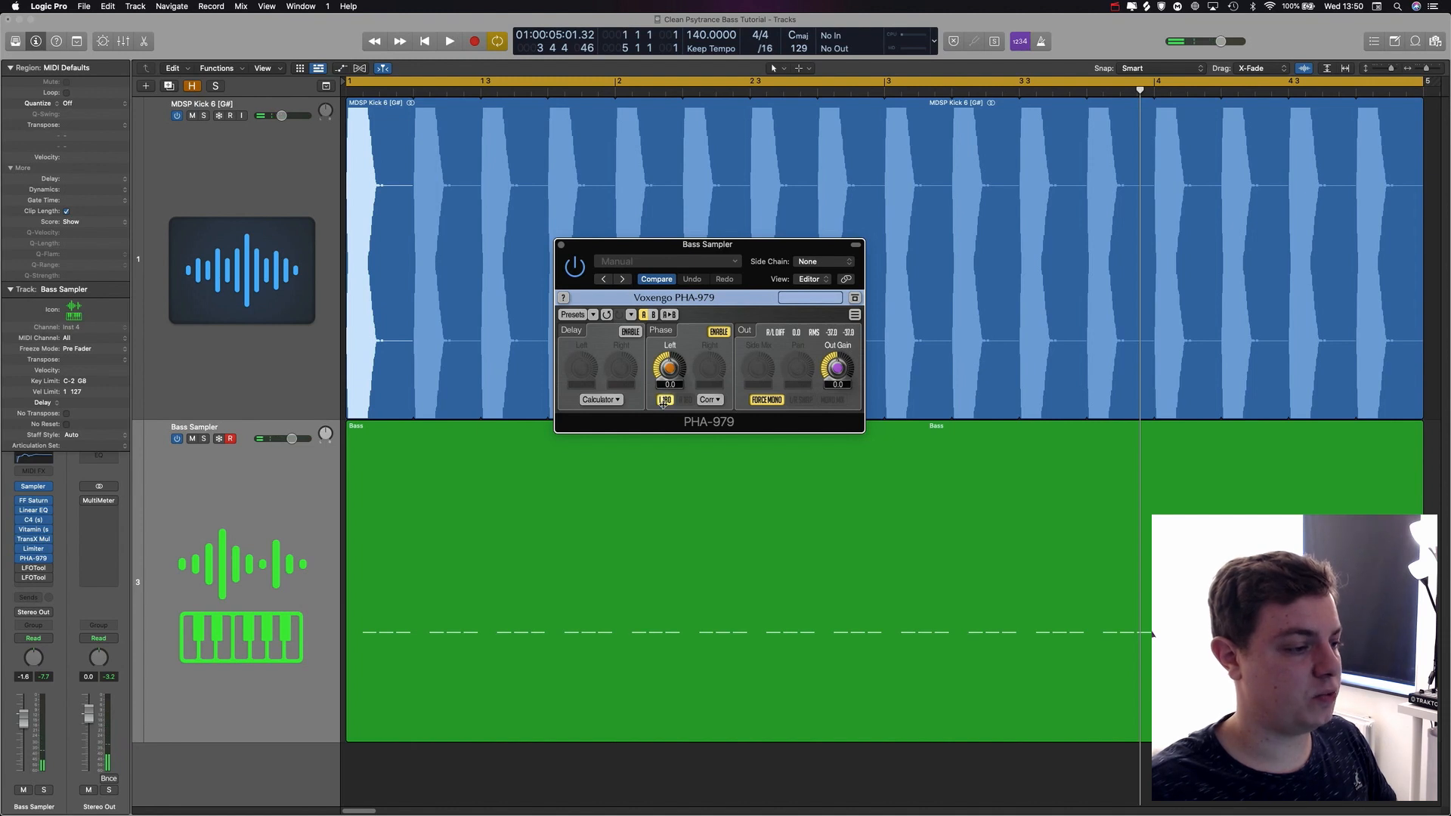
{"action": "key", "text": "space"}
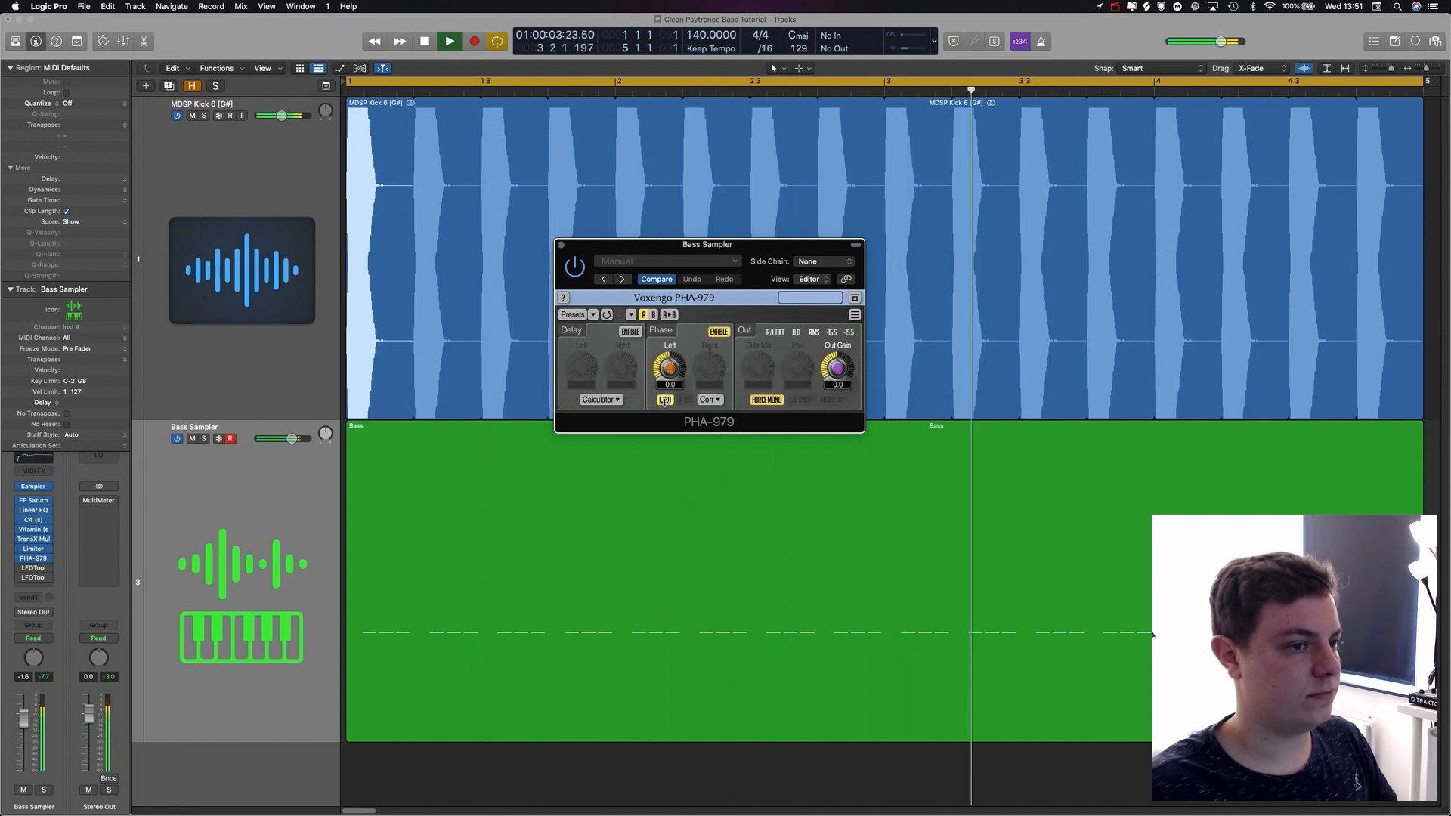
{"action": "key", "text": "space"}
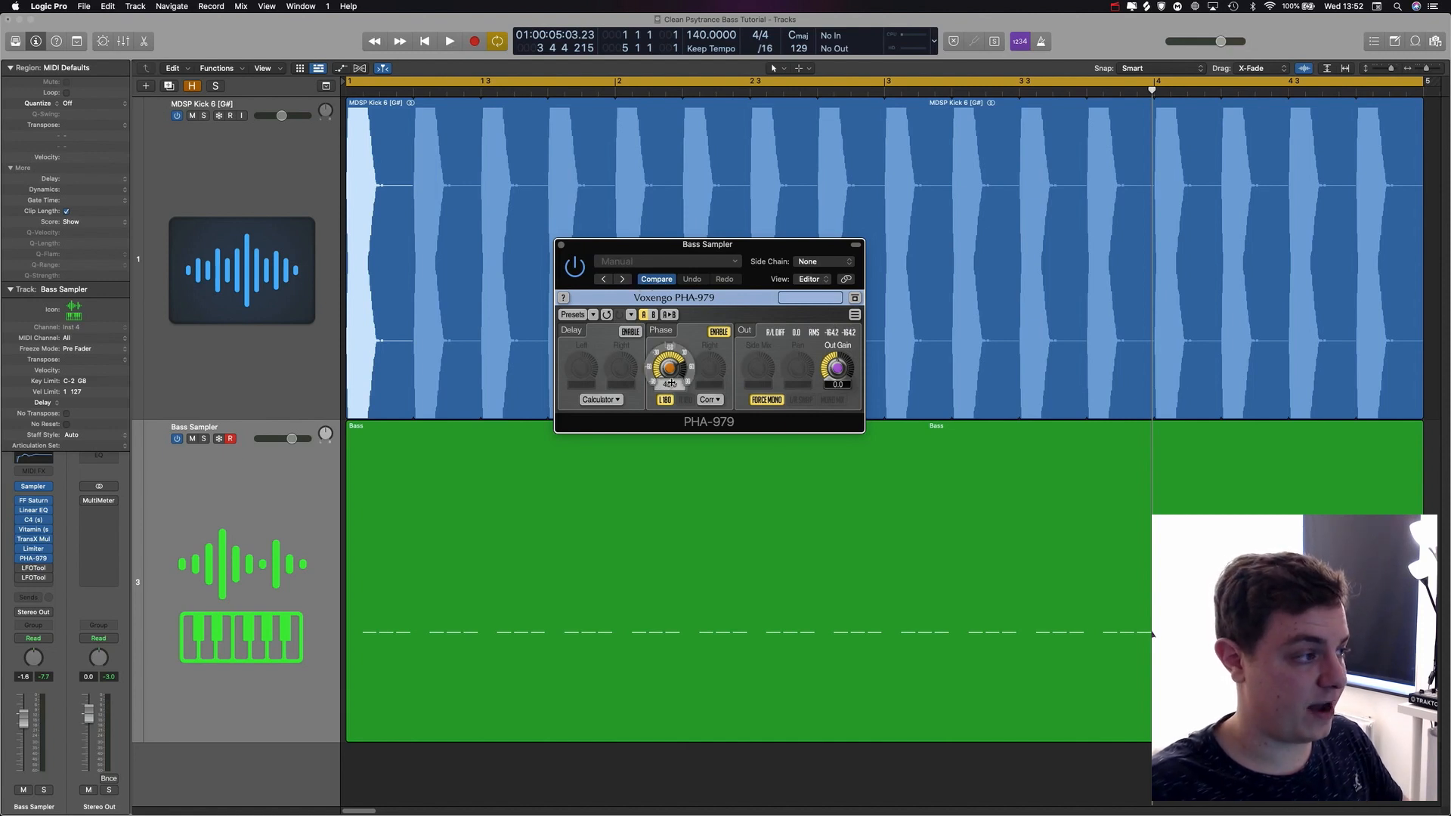
- Compare kick and bass playback with PHA-979 active and bypassed, leave it active, and close the plug-in
{"action": "key", "text": "space"}
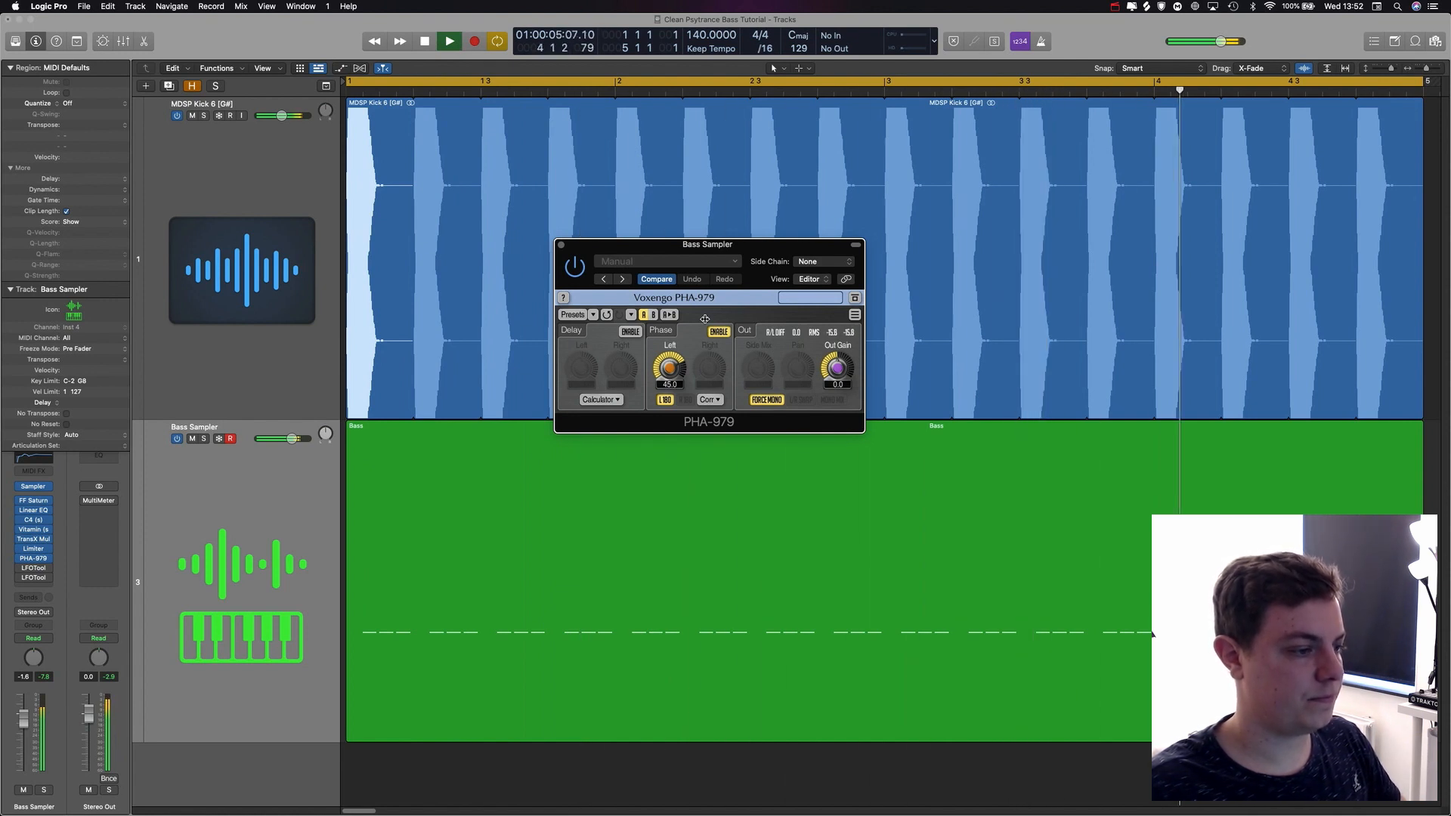
{"action": "key", "text": "space"}
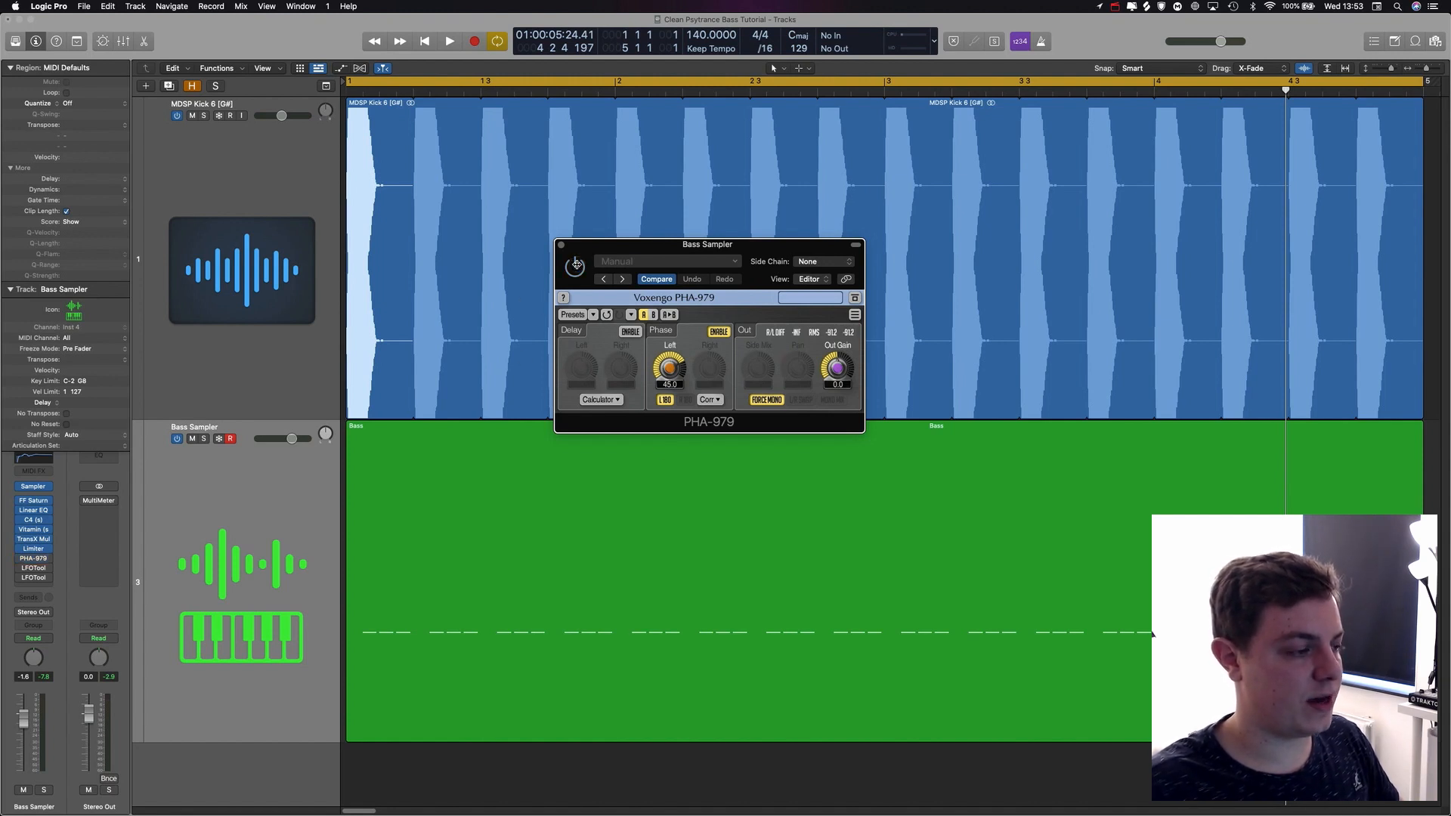
{"action": "key", "text": "space"}
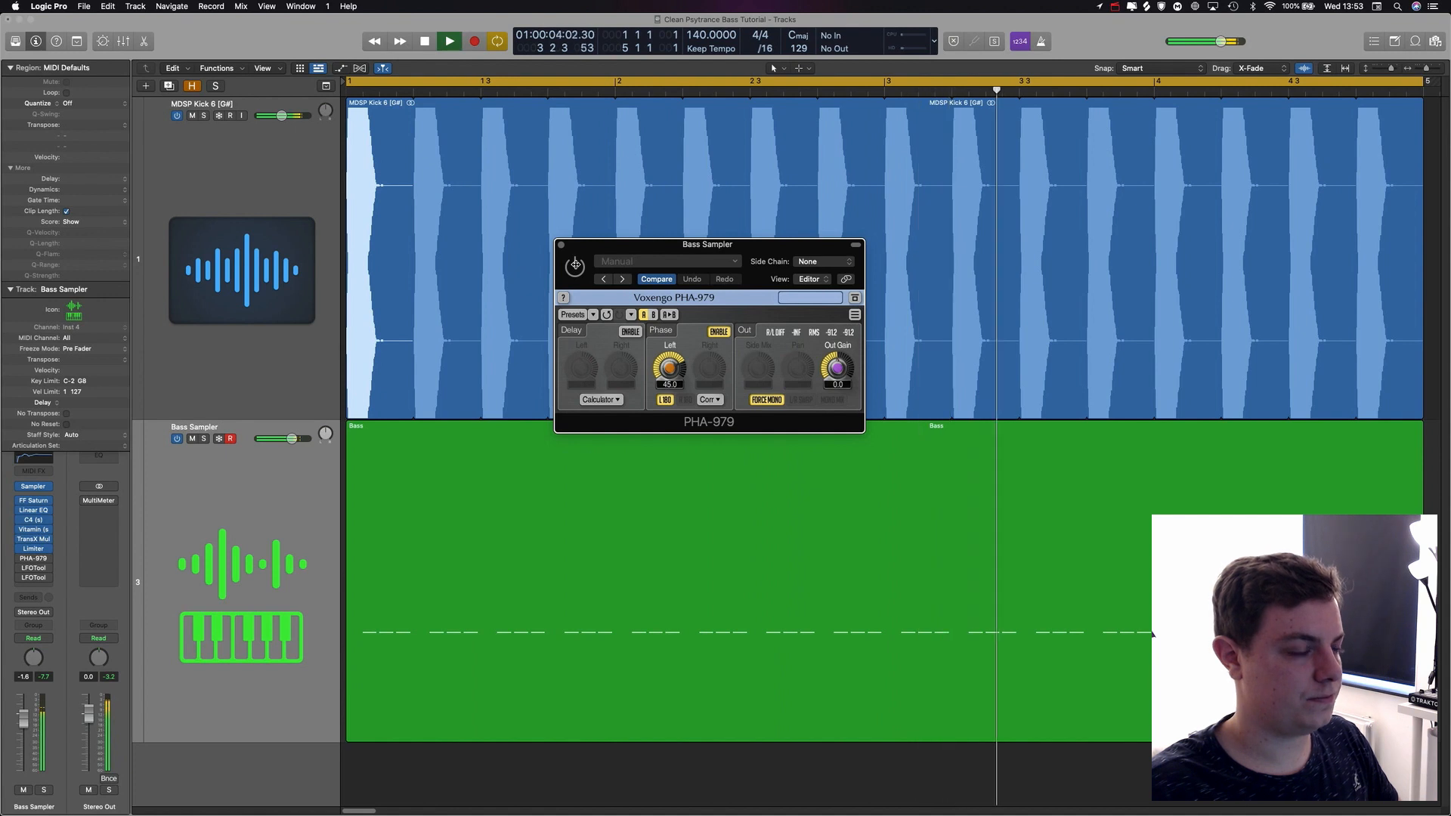
{"action": "key", "text": "space"}
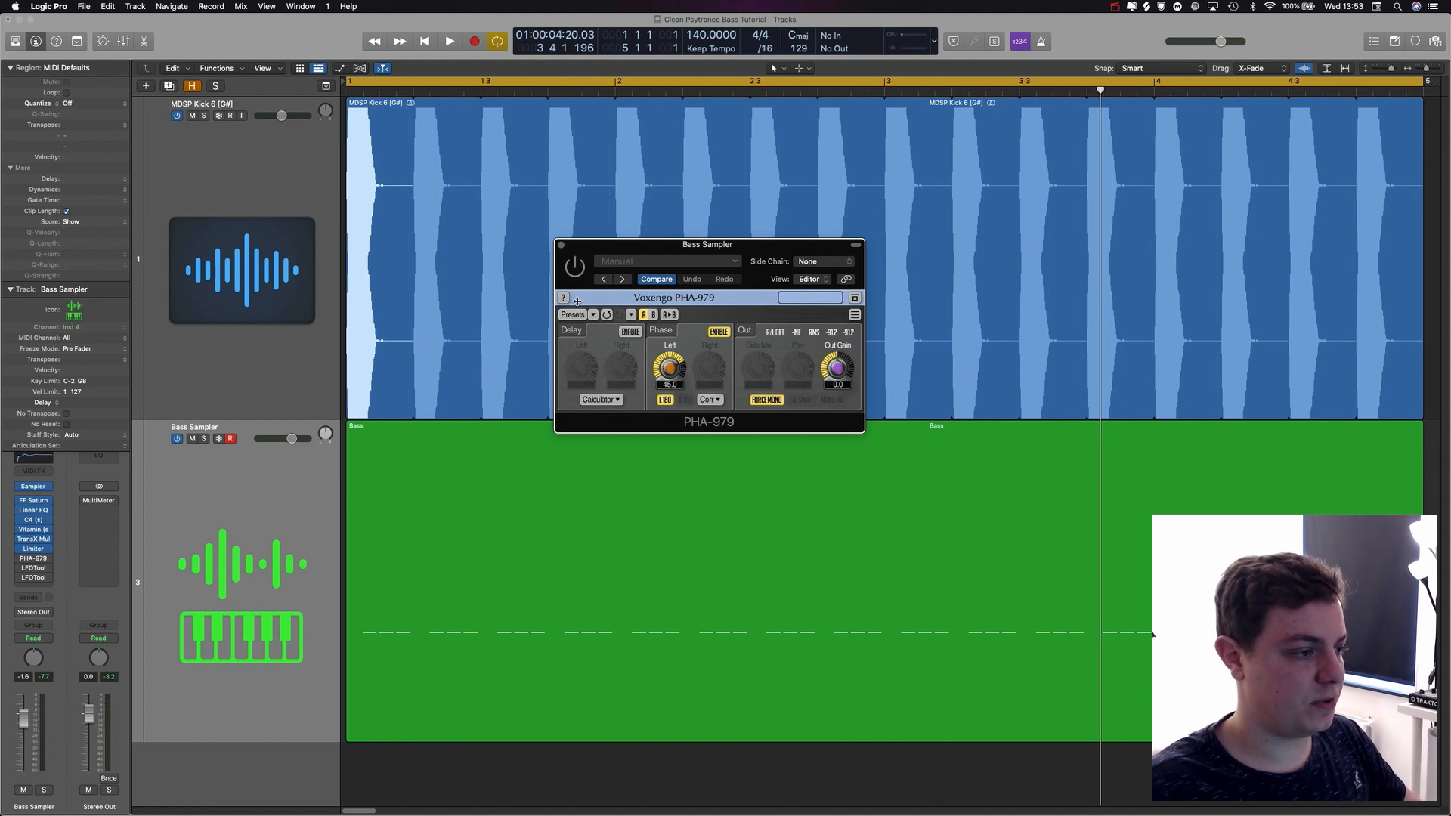
{"action": "key", "text": "space"}
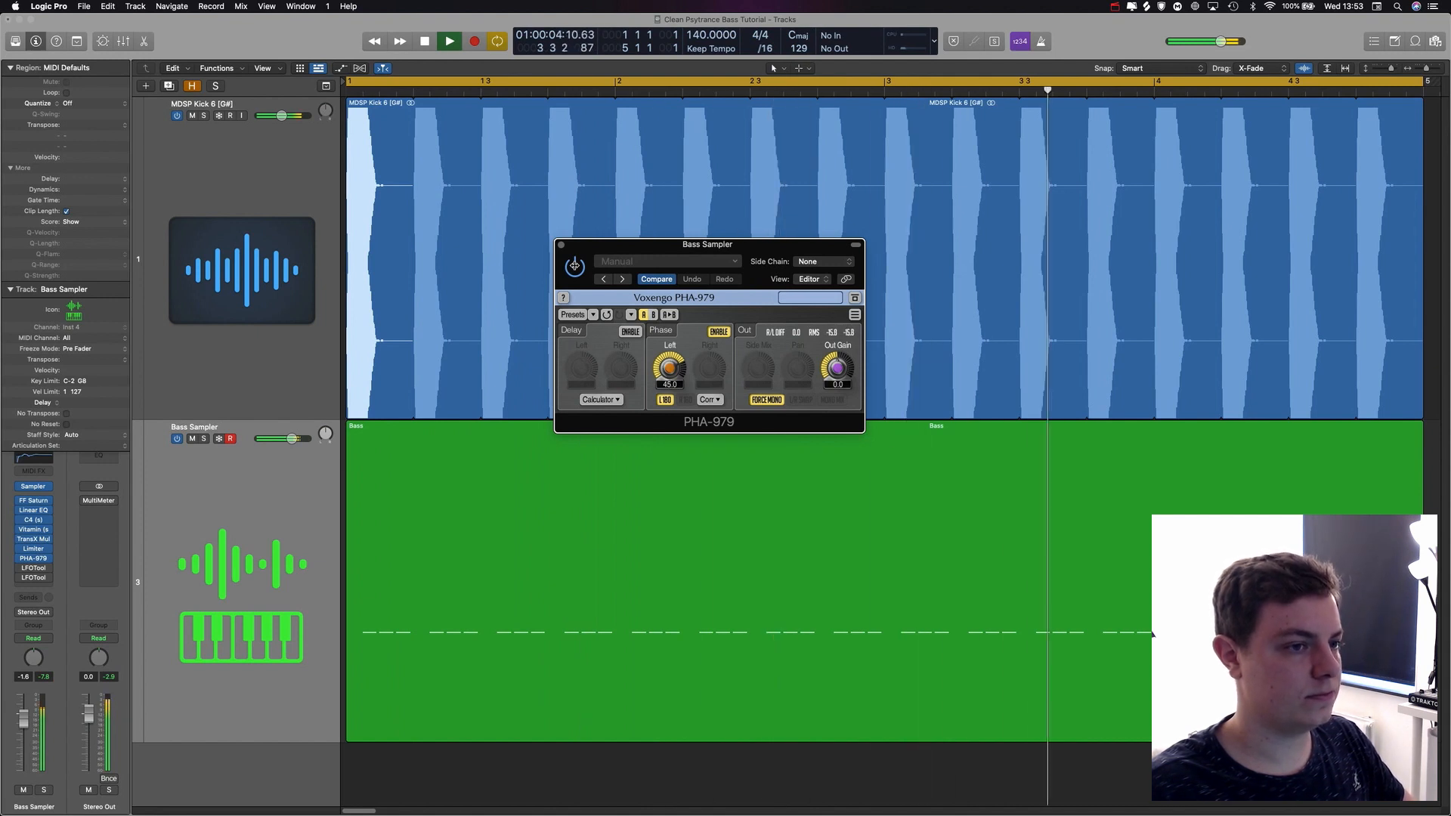
{"action": "key", "text": "space"}
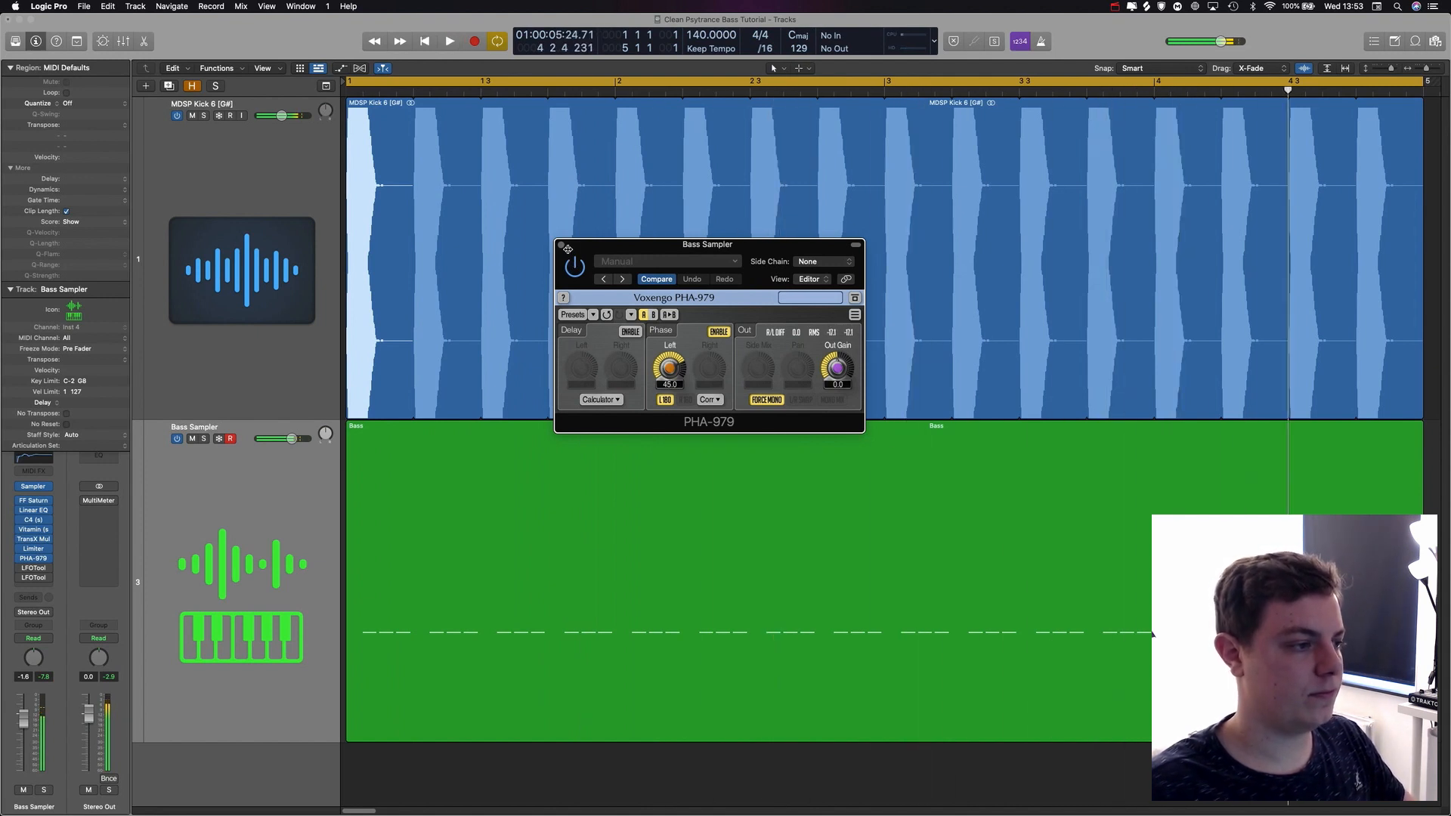
{"action": "left_click", "coordinate": [561, 245]}
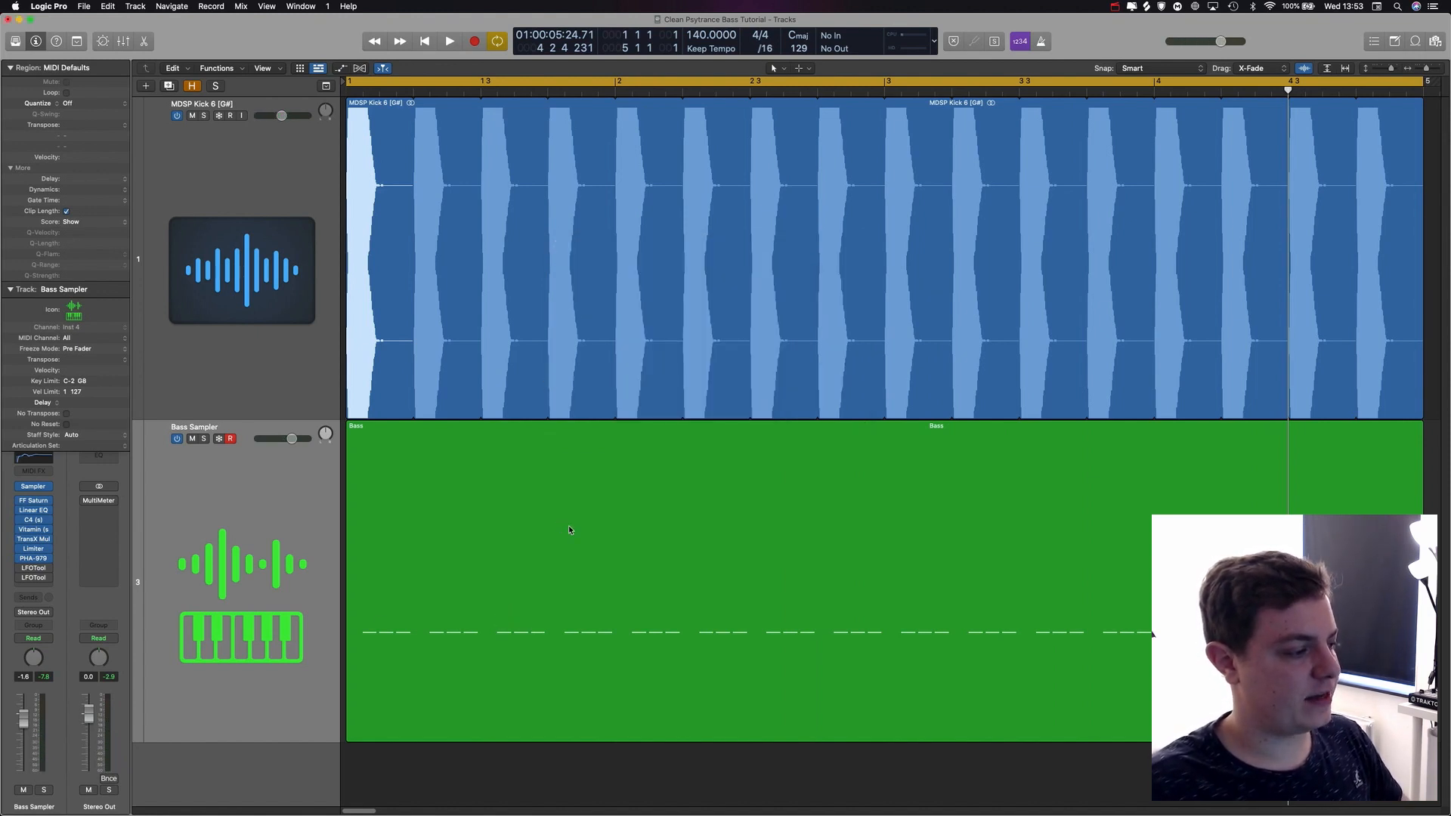
- Bounce the Bass region in place to a new track as Bass_bip and switch off the Bass Sampler track
{"action": "key", "text": "super+Left"}
{"action": "left_click", "coordinate": [514, 594]}
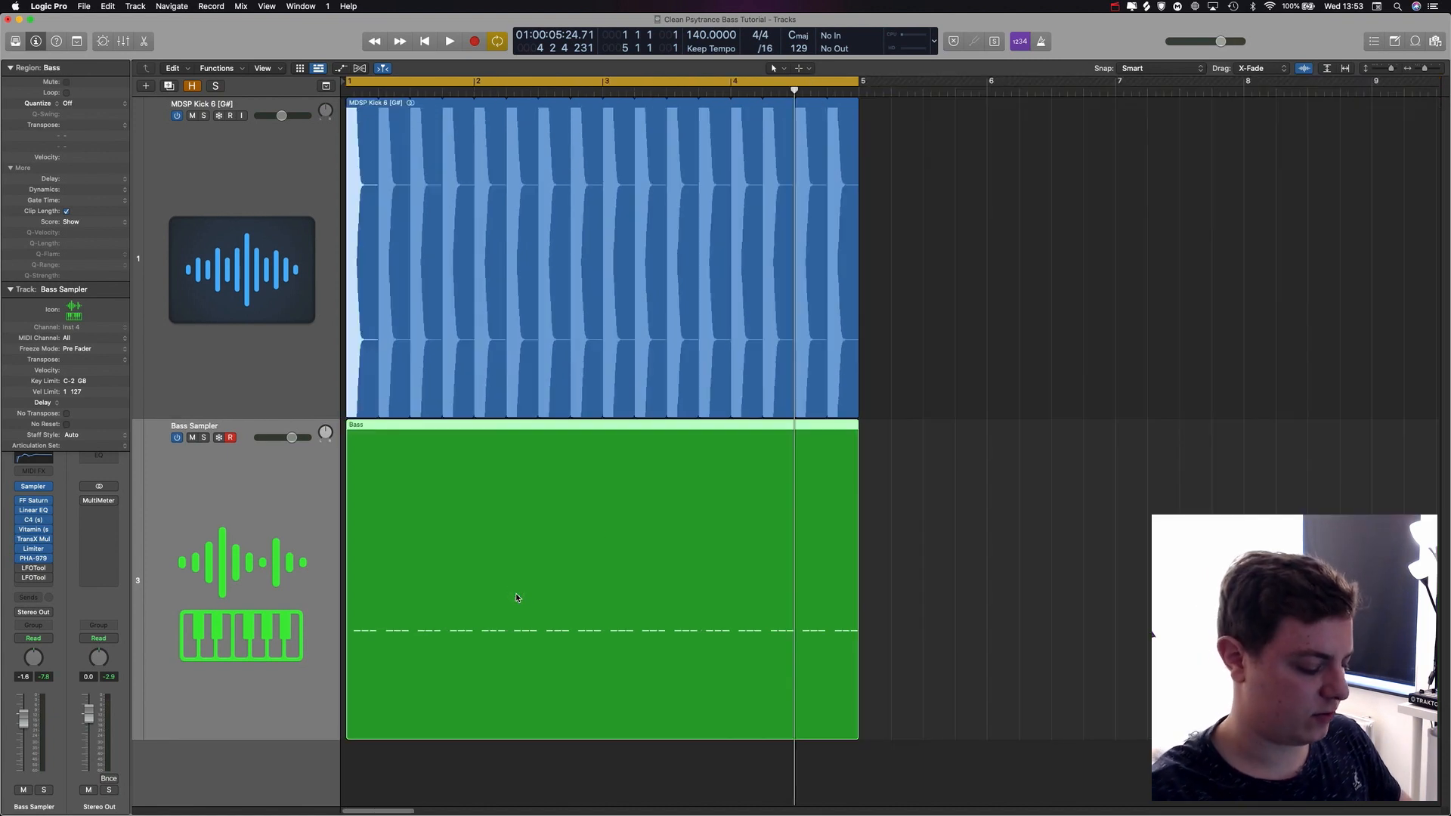
{"action": "key", "text": "ctrl+b"}
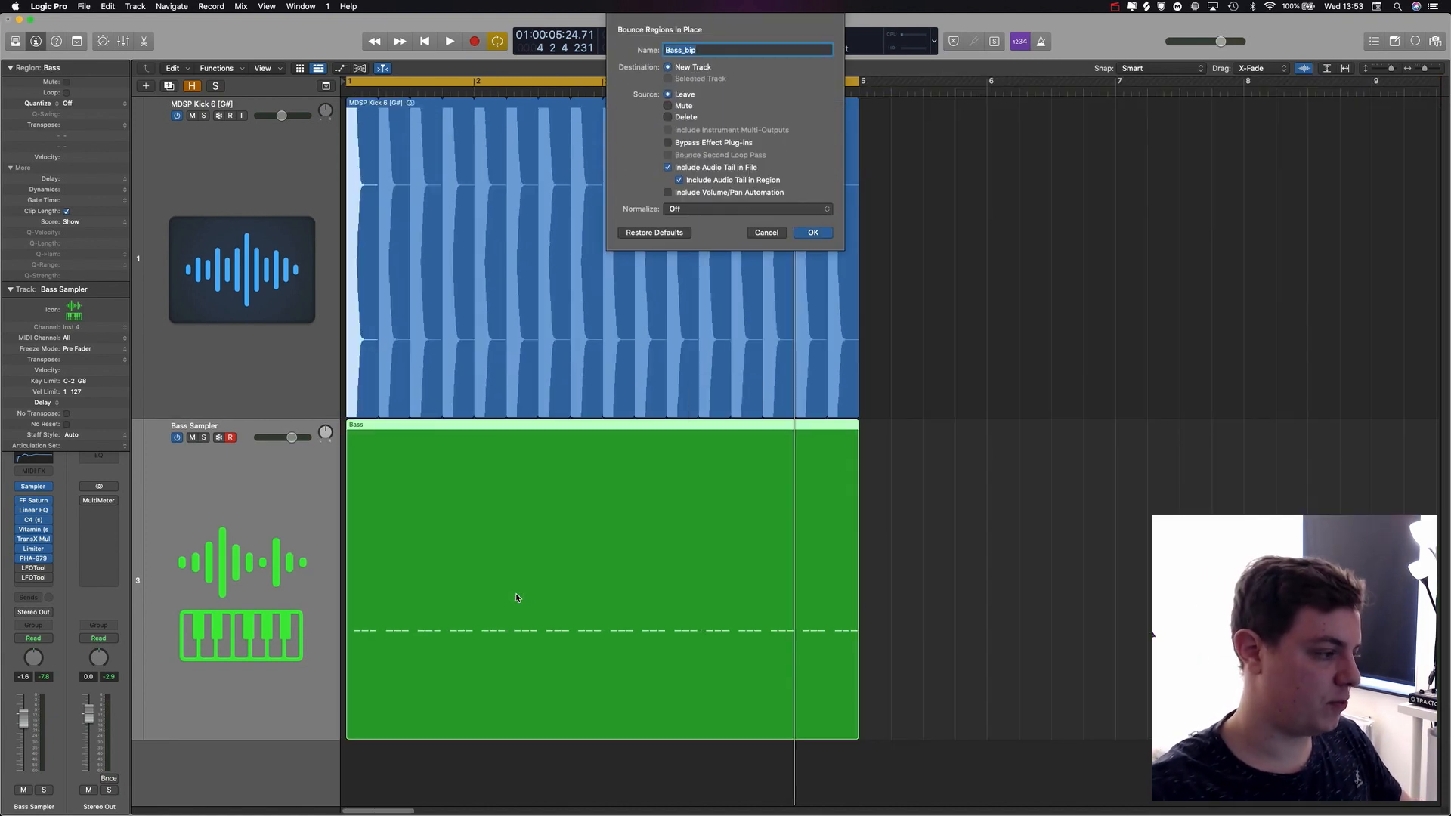
{"action": "key", "text": "Return"}
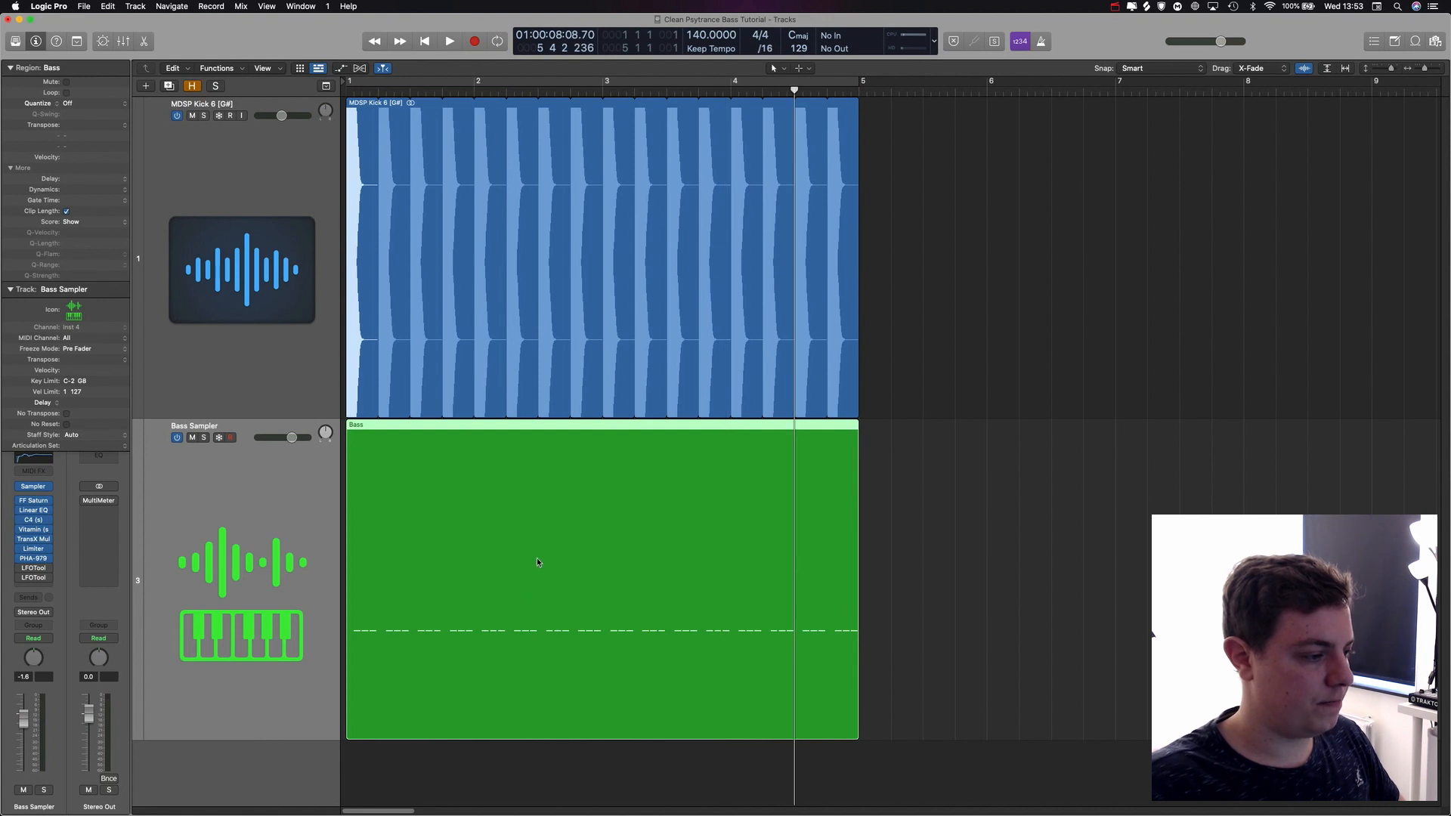
{"action": "left_click", "coordinate": [177, 174]}
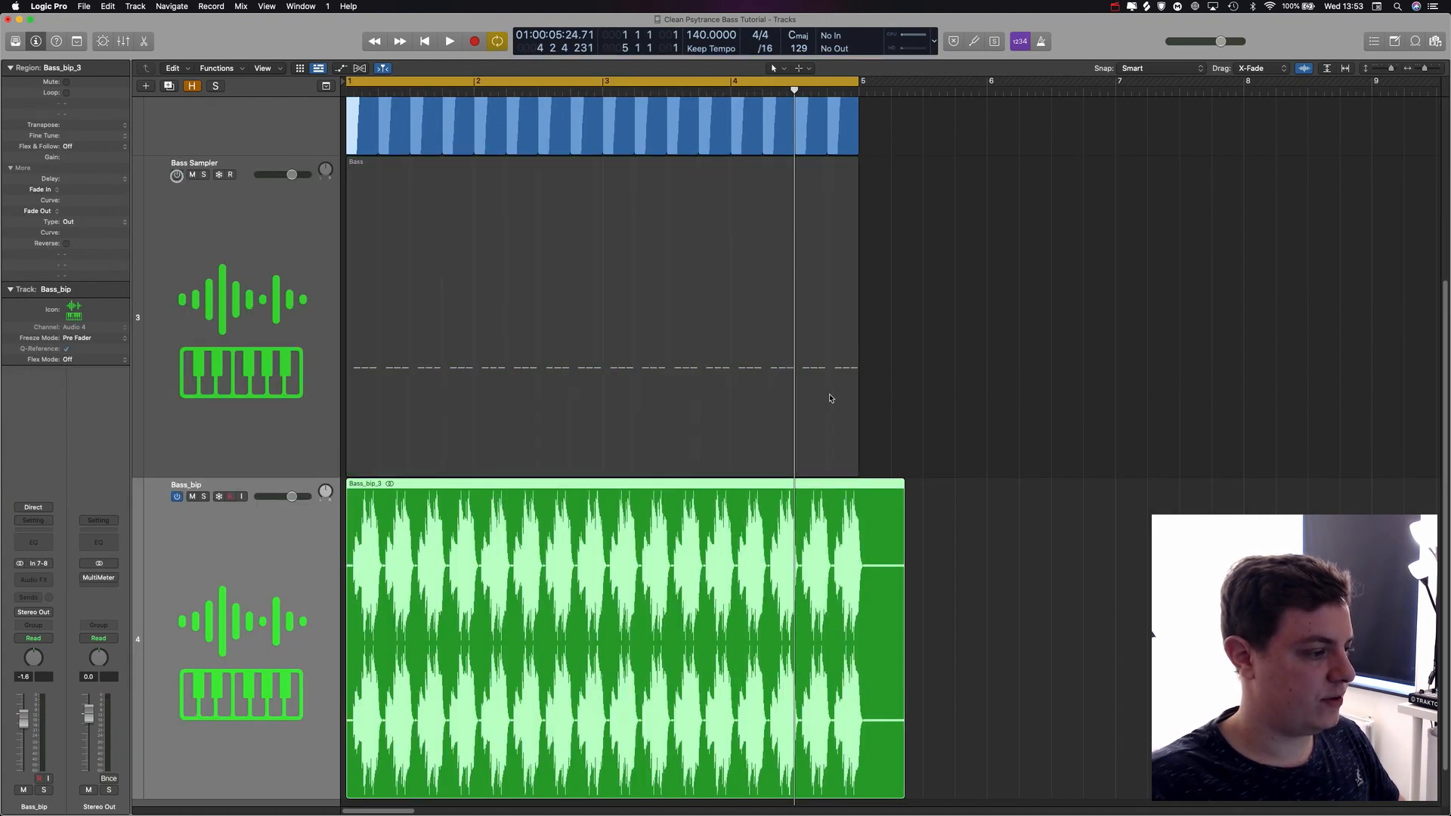
- Turn off cycle mode and move the playhead to just before the second beat of bar 1
{"action": "left_click", "coordinate": [388, 84]}
{"action": "left_click", "coordinate": [361, 89]}
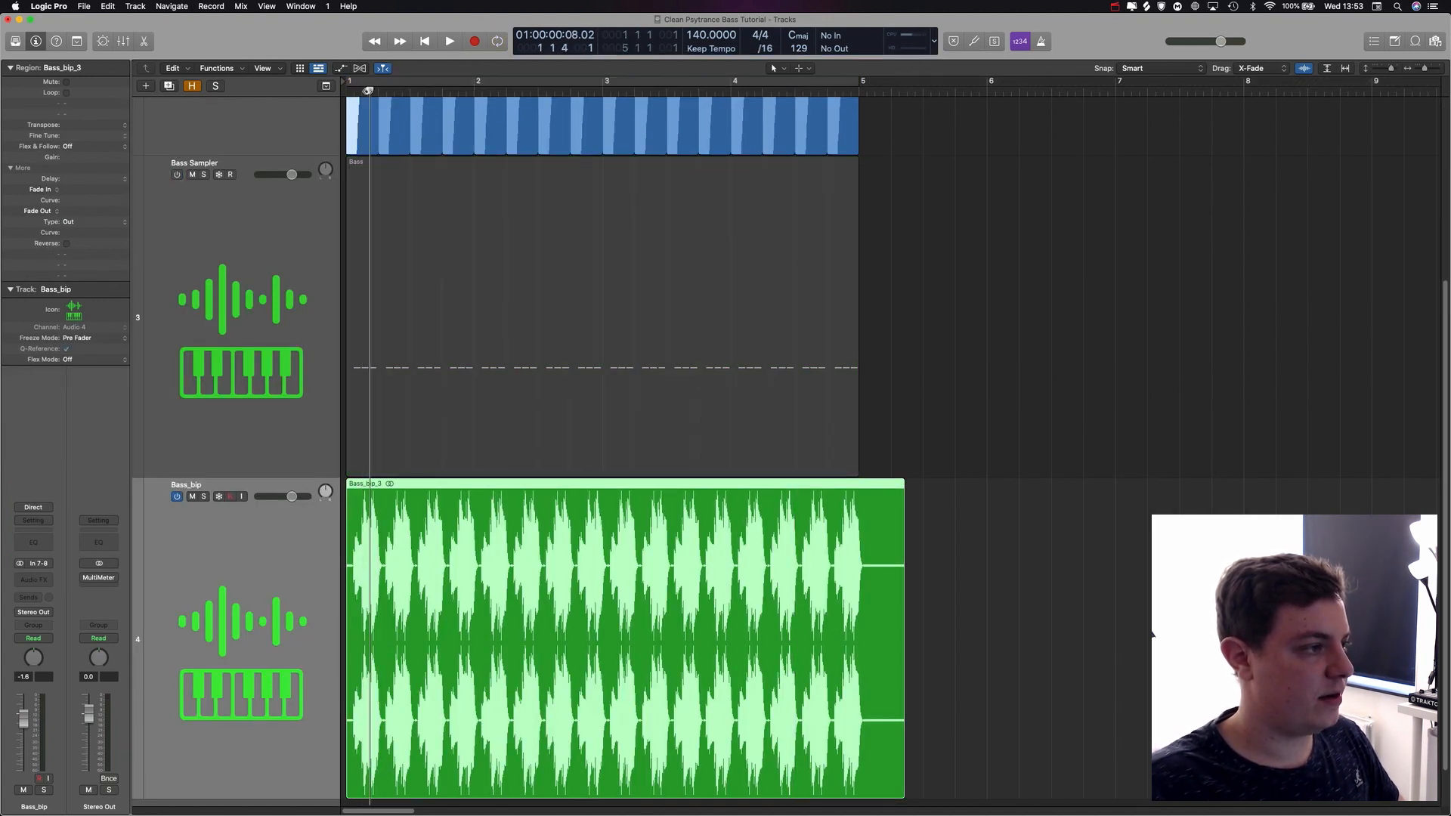
{"action": "scroll", "coordinate": [487, 238], "scroll_direction": "up", "scroll_amount": 4}
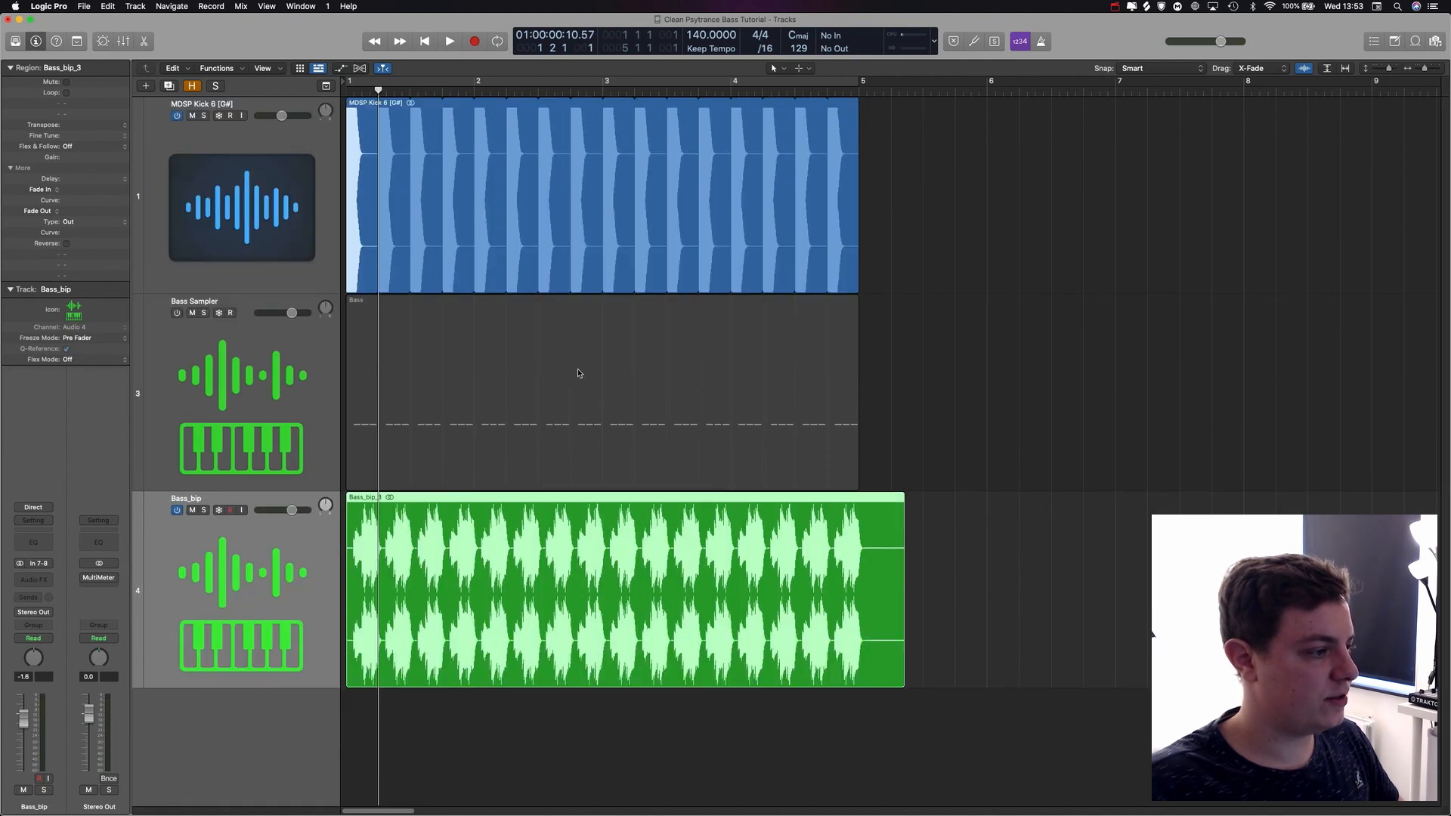
- Examine the bounced bass tail against the second kick of bar 1, placing the playhead in the gap after the tail
{"action": "scroll", "coordinate": [578, 373], "scroll_direction": "up", "scroll_amount": 10}
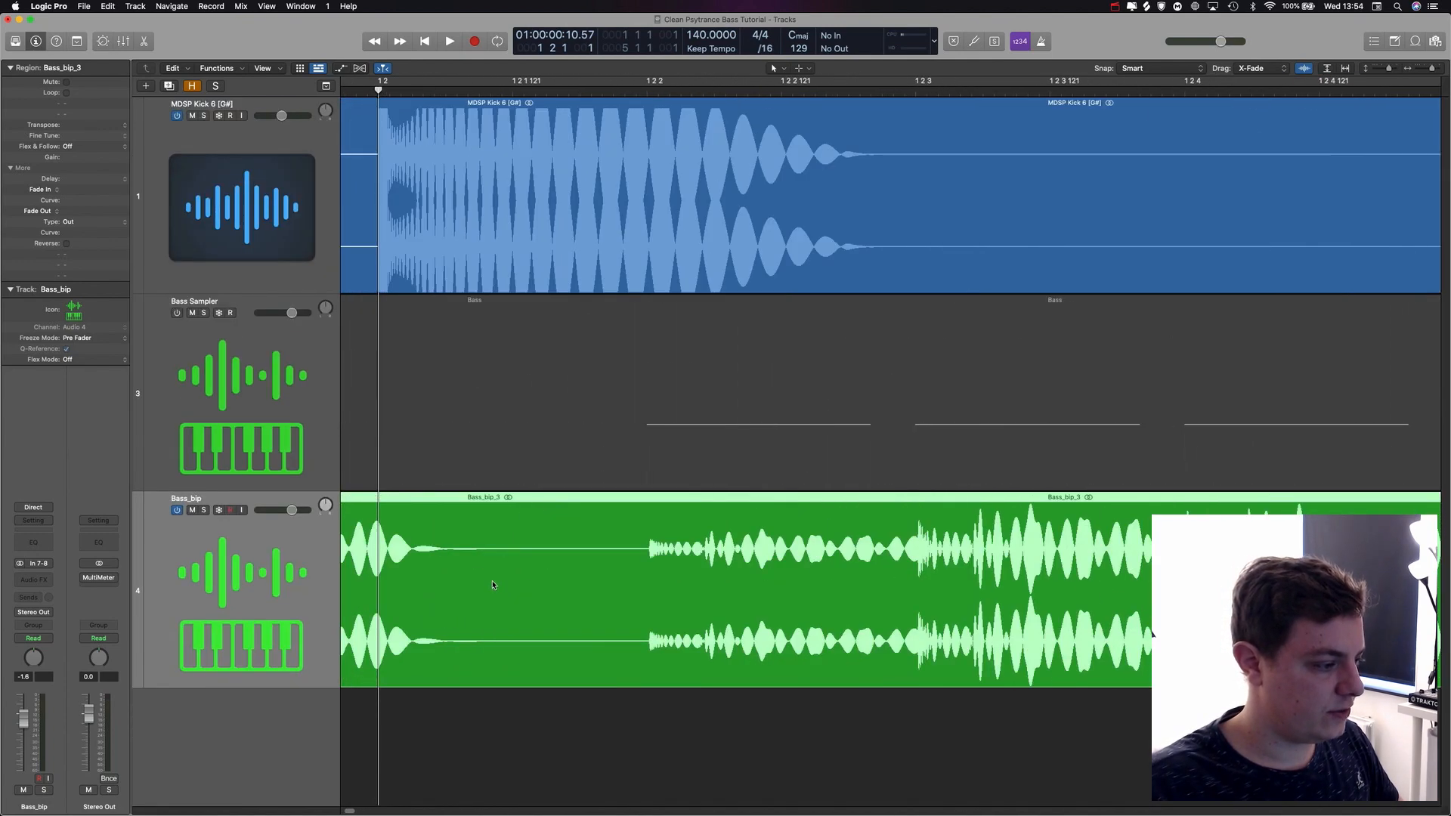
{"action": "scroll", "coordinate": [493, 584], "scroll_direction": "up", "scroll_amount": 8}
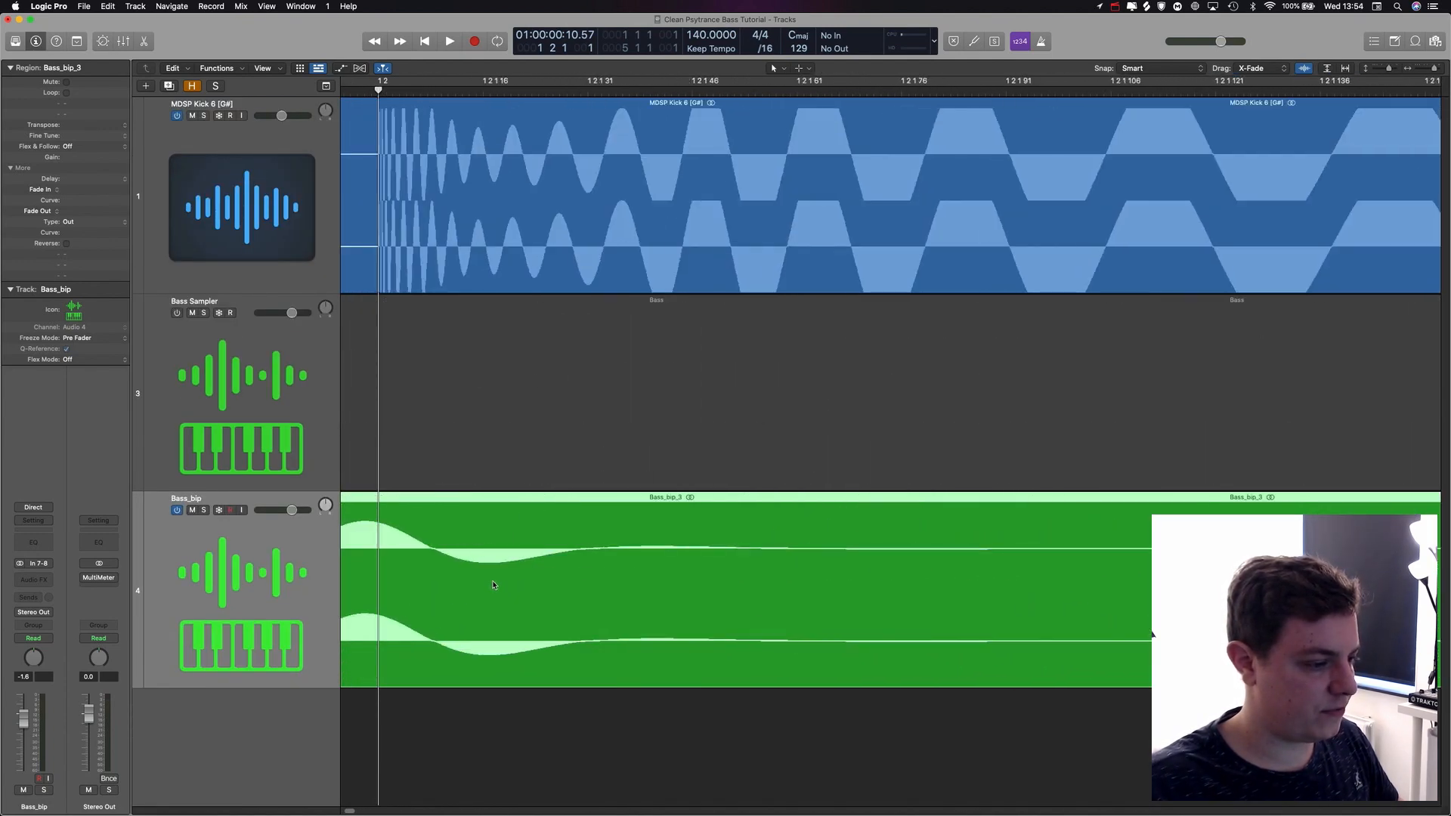
{"action": "scroll", "coordinate": [494, 585], "scroll_direction": "down", "scroll_amount": 2}
{"action": "scroll", "coordinate": [633, 584], "scroll_direction": "down", "scroll_amount": 3}
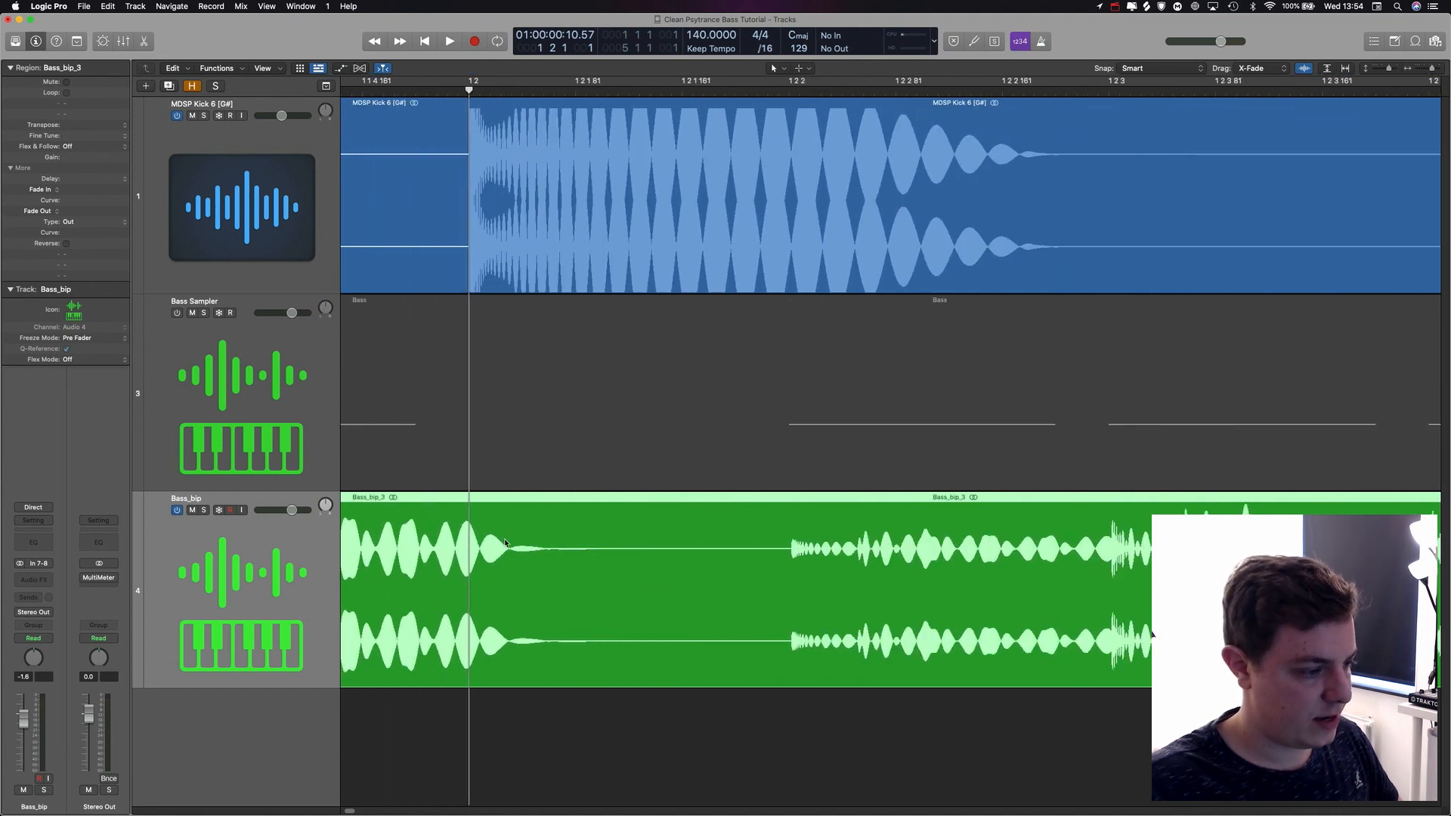
{"action": "left_click_drag", "start_coordinate": [595, 90], "coordinate": [587, 91]}
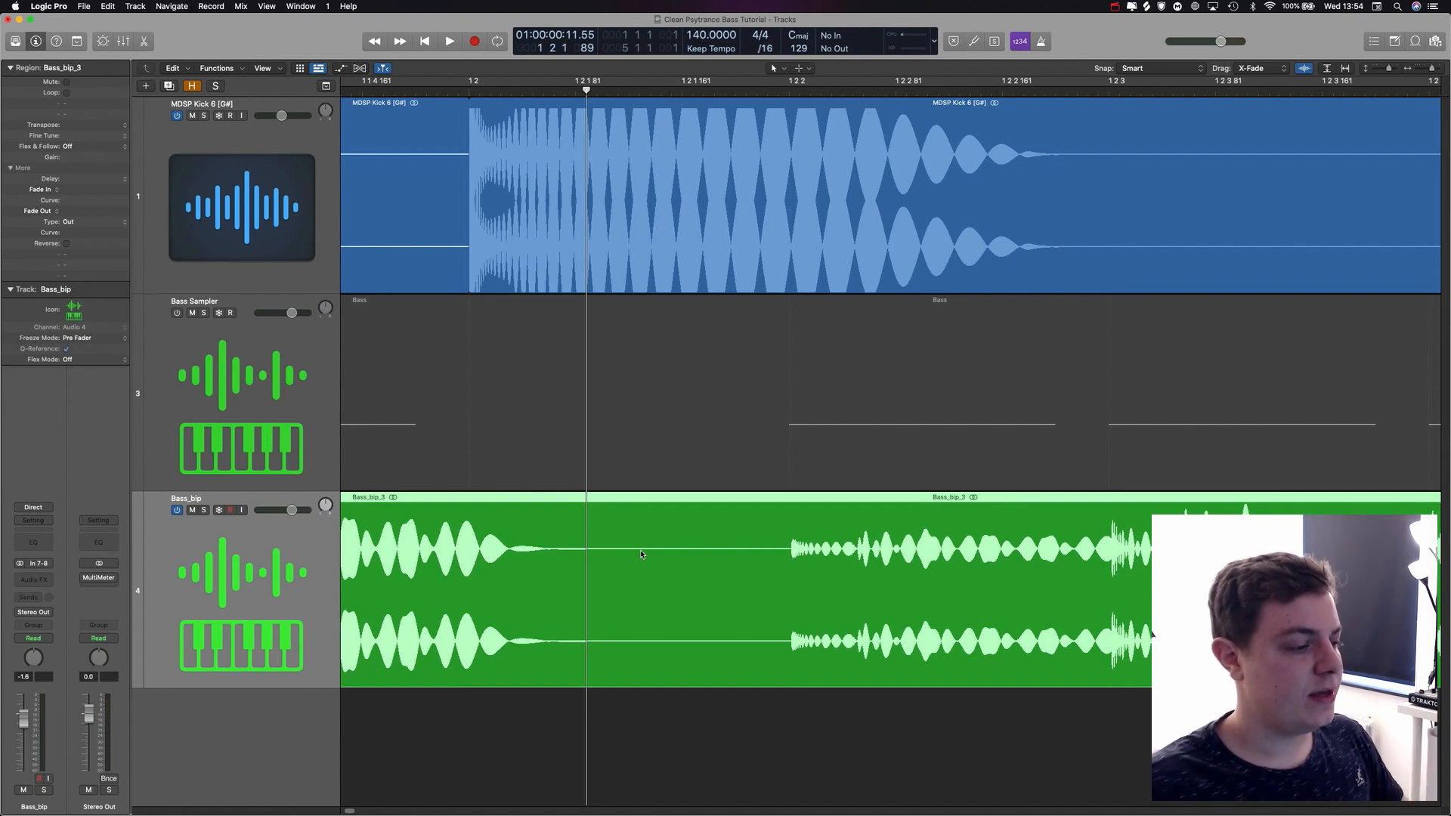
- Return the playhead to the start of the second kick and examine both waveforms there in sample-level detail
{"action": "key", "text": "super+Left"}
{"action": "key", "text": "super+Left"}
{"action": "left_click", "coordinate": [506, 88]}
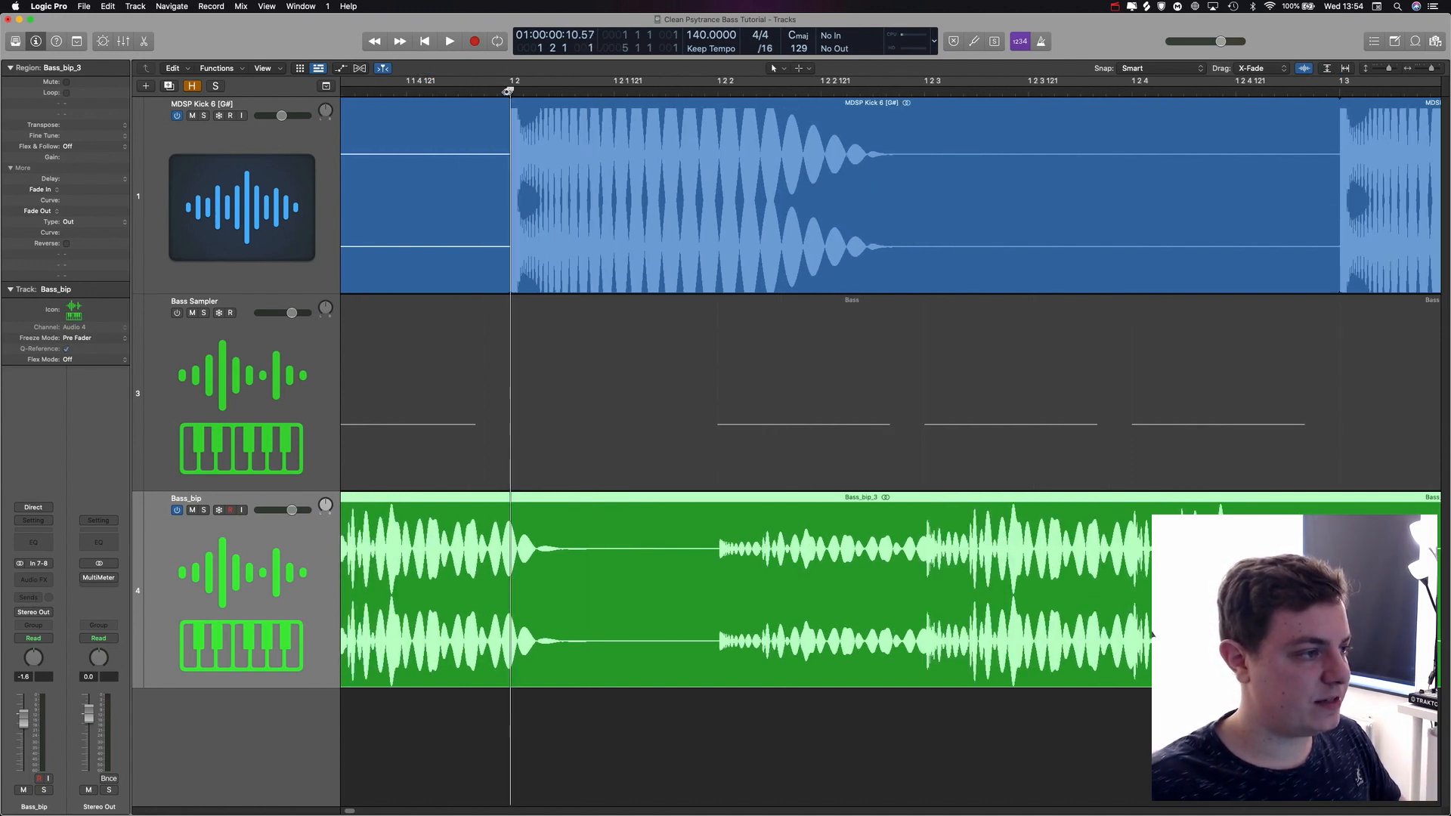
{"action": "key", "text": "super+Right"}
{"action": "key", "text": "super+Right"}
{"action": "key", "text": "super+Right"}
{"action": "key", "text": "super+Right"}
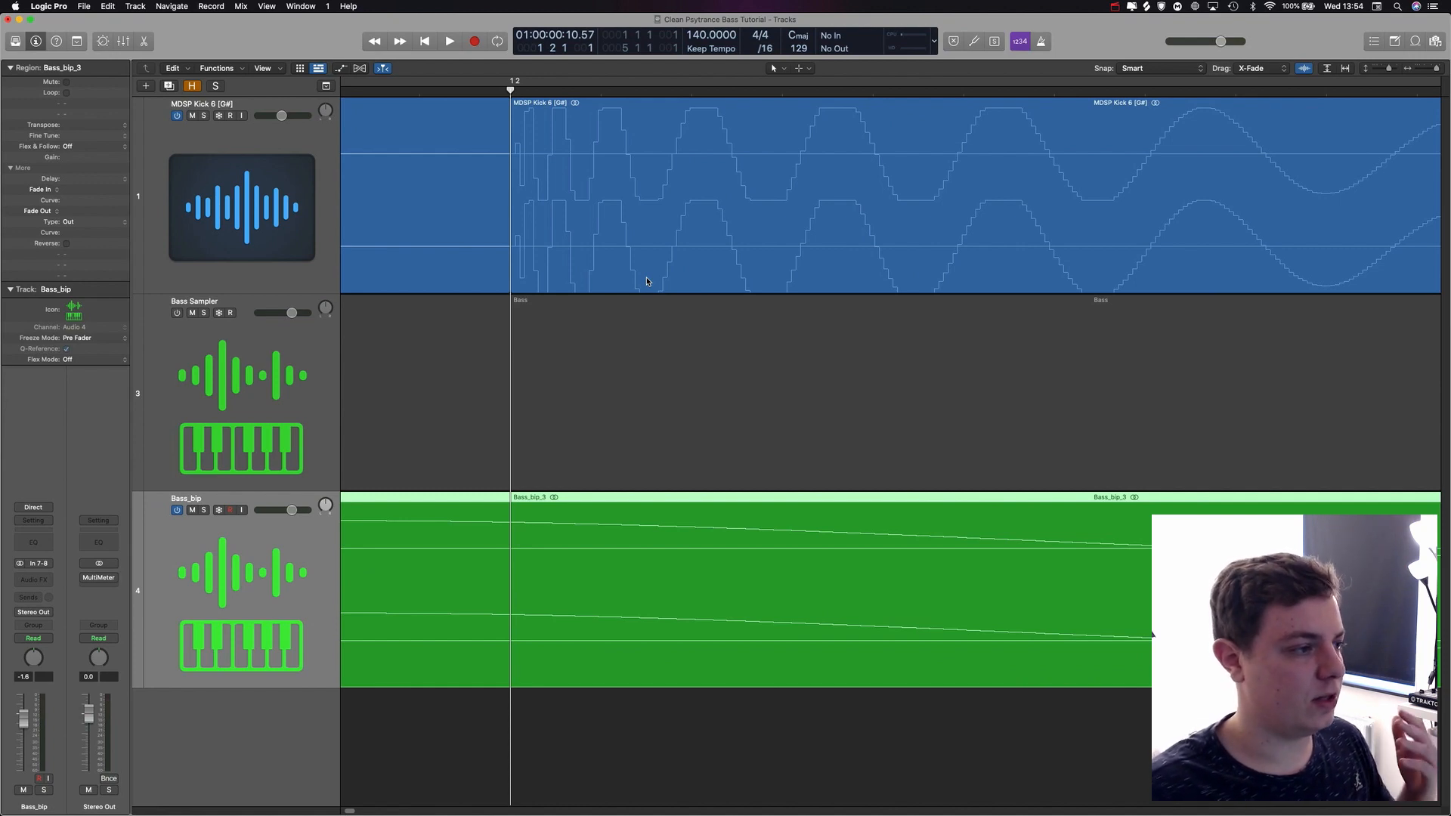
- Delete the bounced Bass_bip track and switch the Bass Sampler track back on
{"action": "key", "text": "super+Left"}
{"action": "key", "text": "super+Left"}
{"action": "key", "text": "super+Left"}
{"action": "key", "text": "super+Left"}
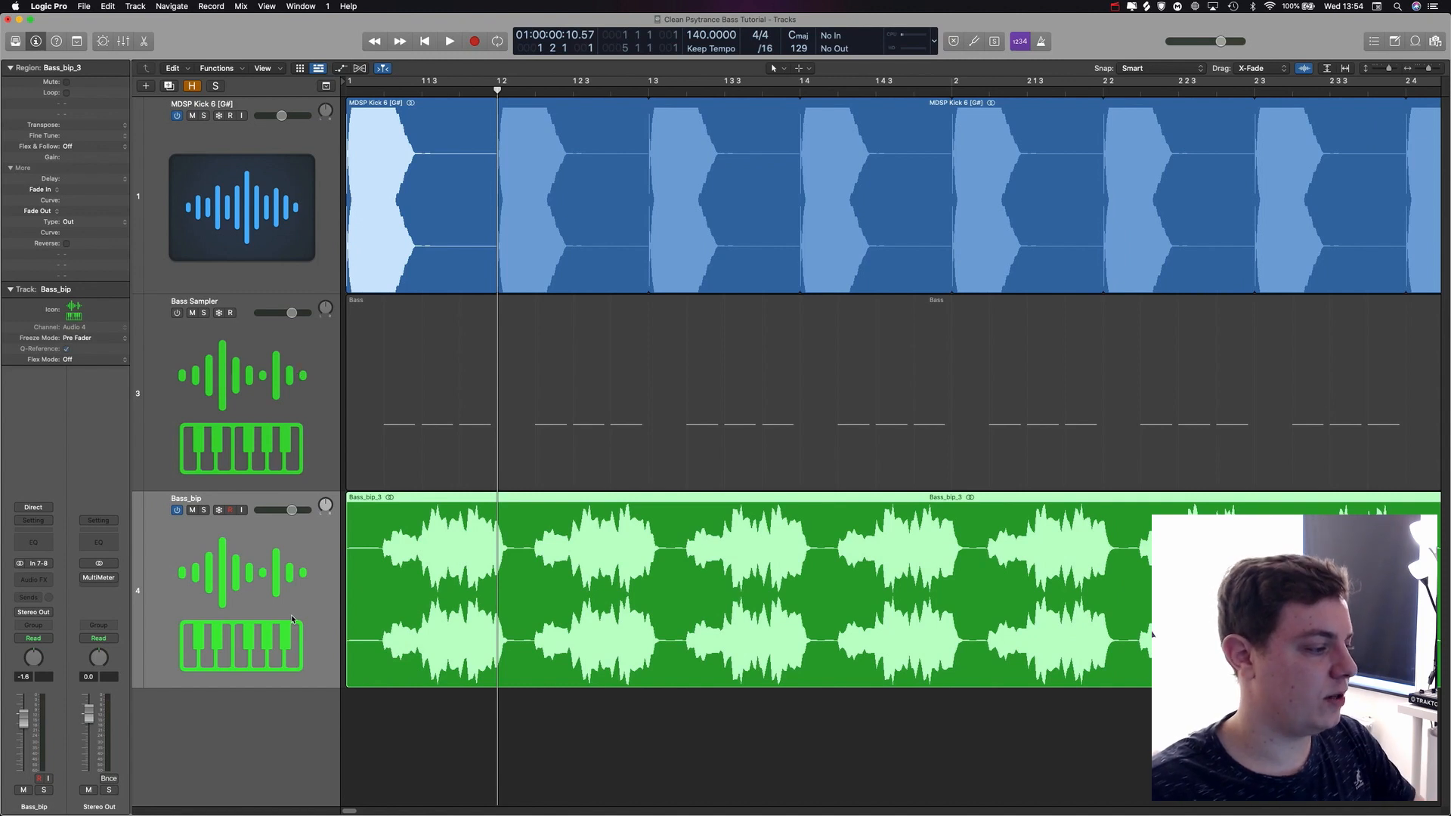
{"action": "key", "text": "super+BackSpace"}
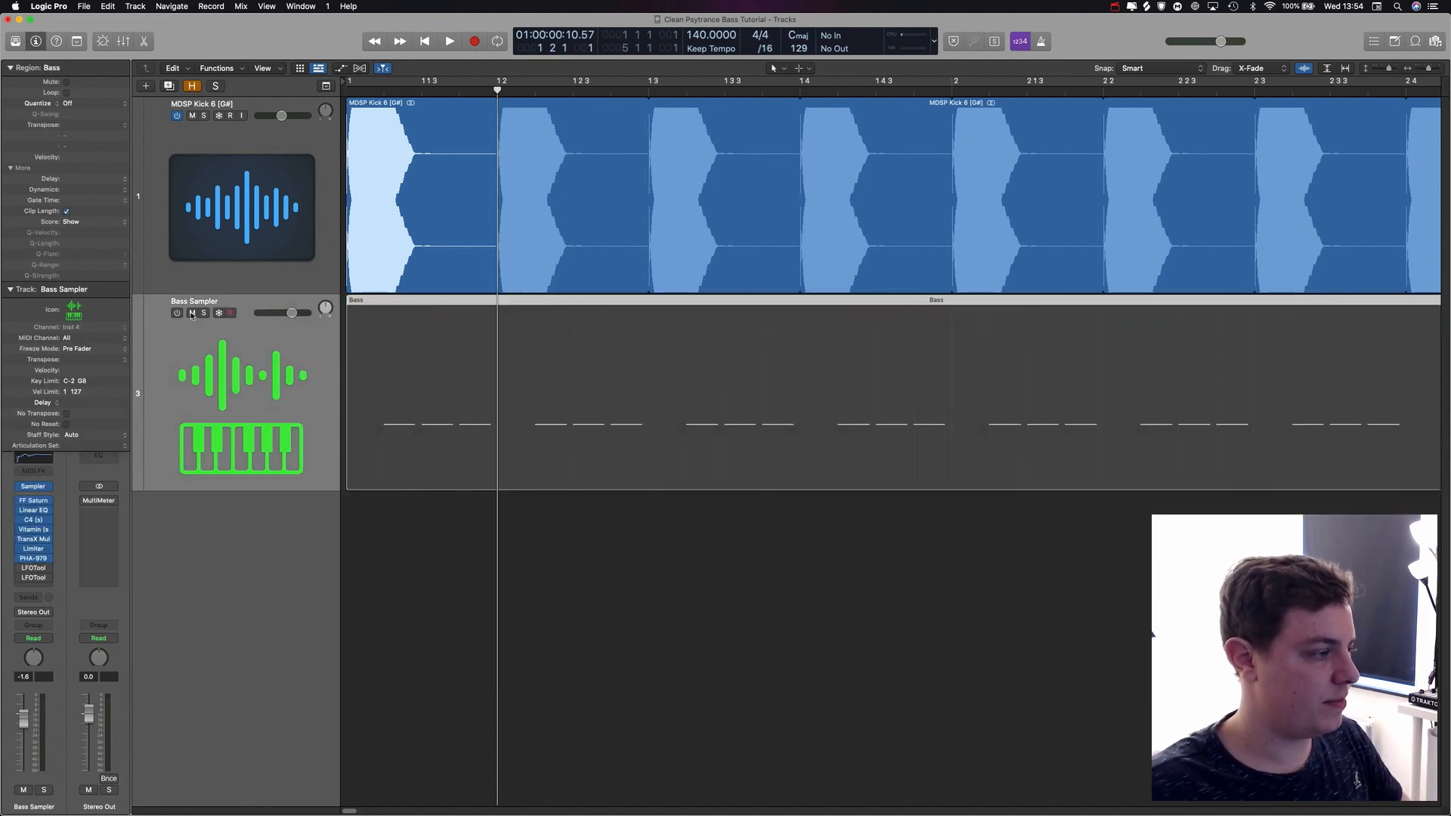
{"action": "left_click", "coordinate": [177, 312]}
{"action": "key", "text": "super+shift+z"}
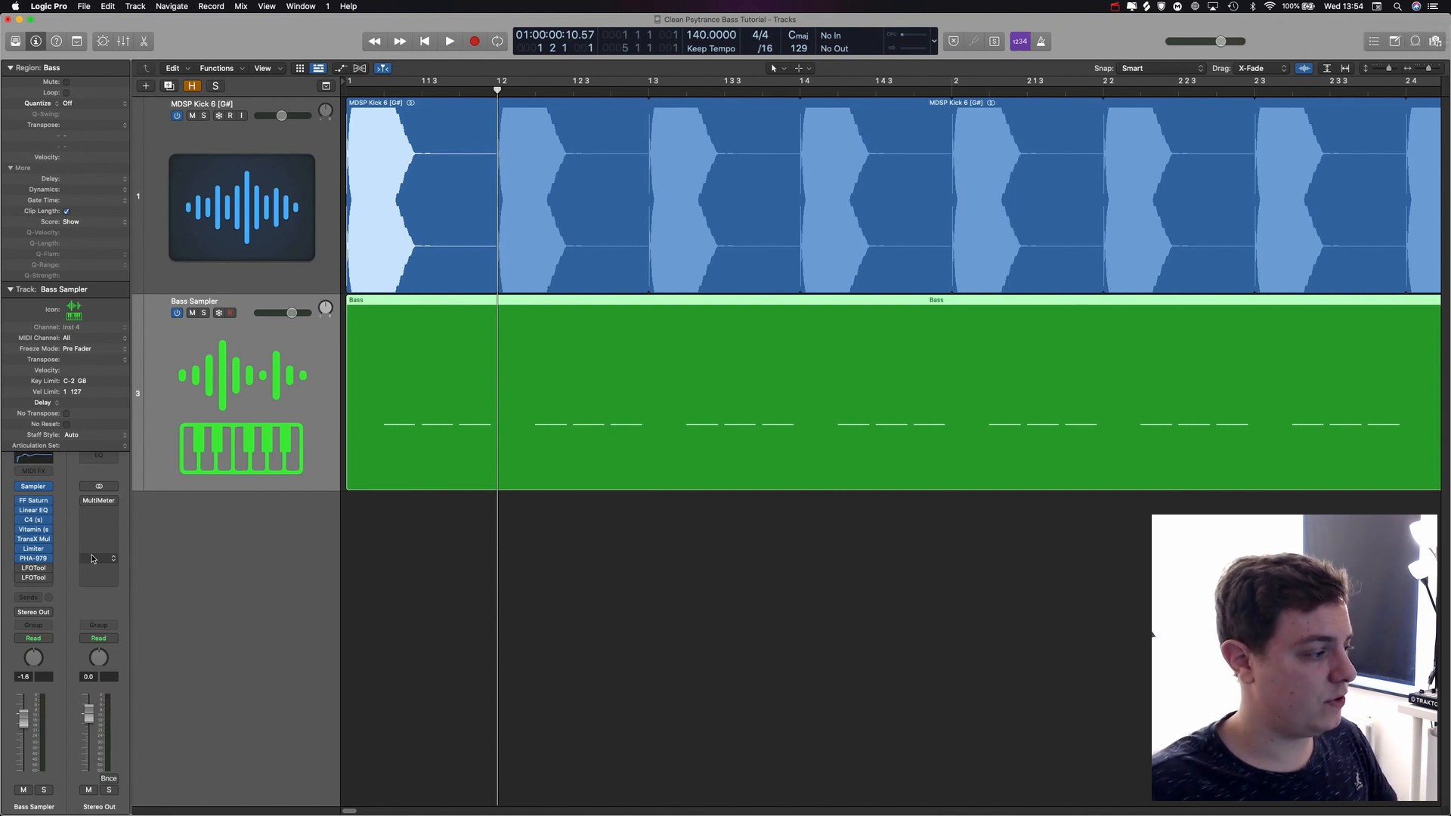
- Activate the first LFOTool insert on Bass Sampler, open it, and move its window clear of the ruler
{"action": "left_click", "coordinate": [20, 568]}
{"action": "left_click", "coordinate": [34, 568]}
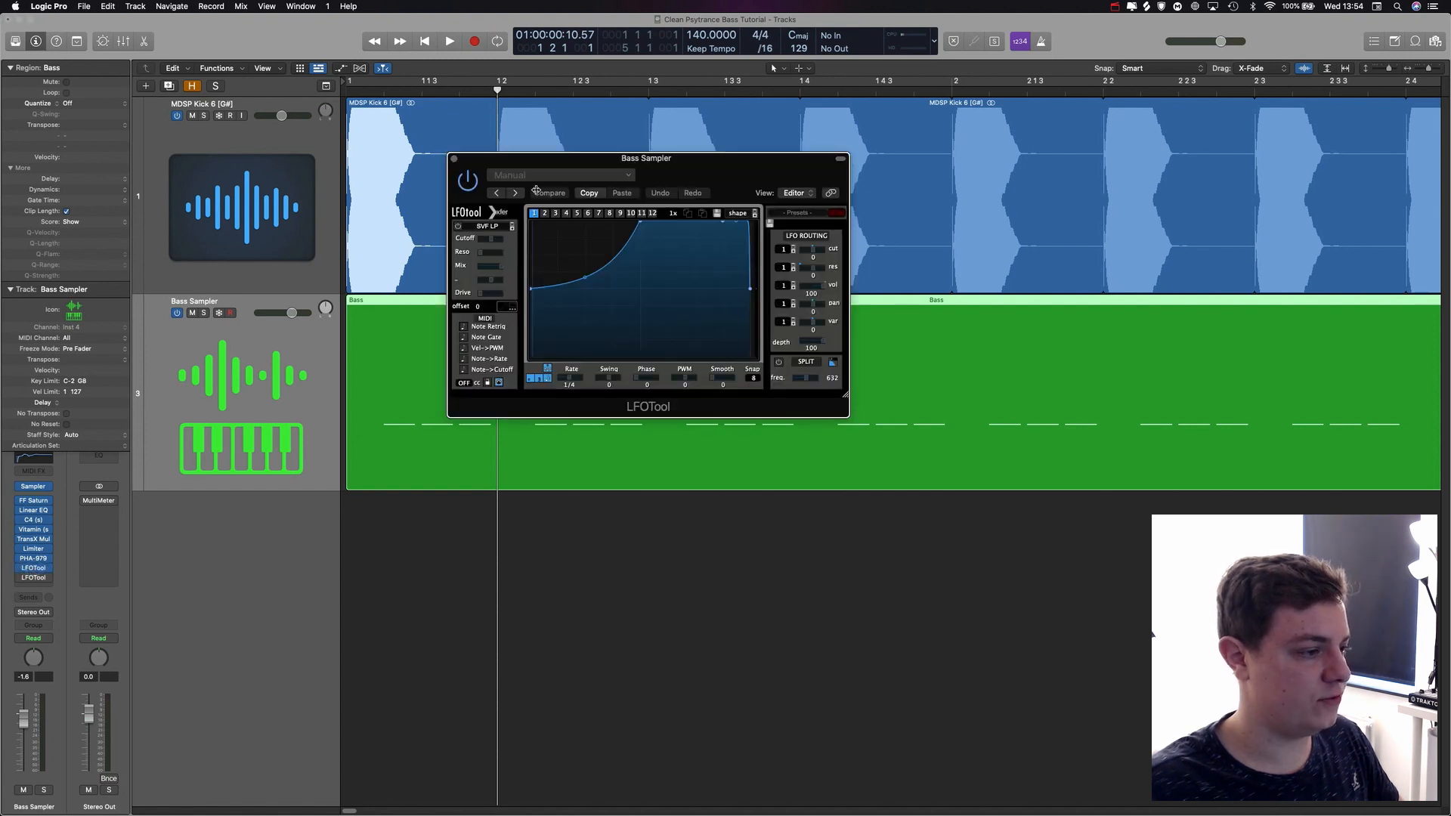
{"action": "left_click_drag", "start_coordinate": [712, 164], "coordinate": [758, 269]}
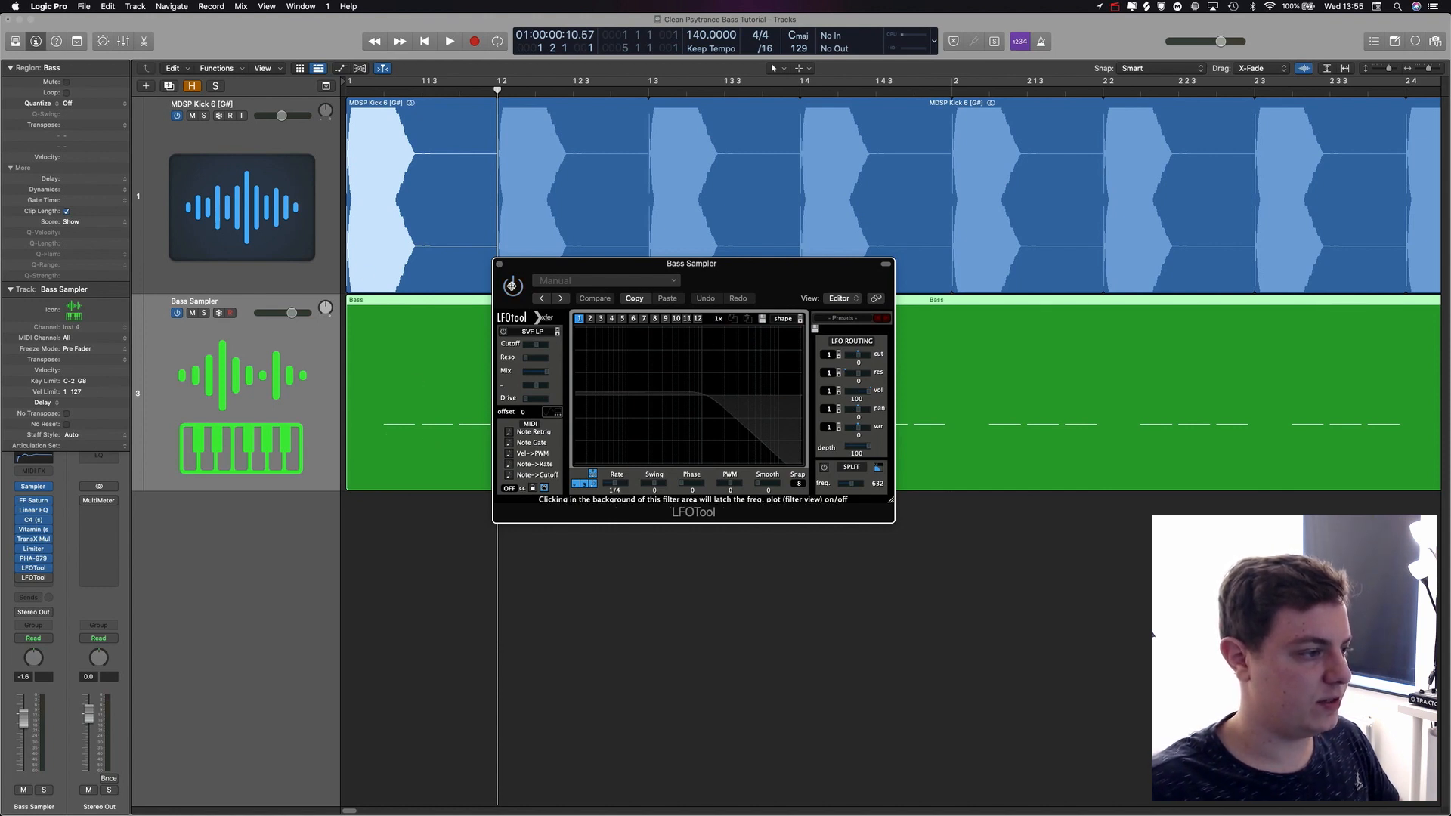
- Turn on cycle mode and compare kick and bass playback with the first LFOTool active and bypassed, leaving it active
{"action": "key", "text": "c"}
{"action": "key", "text": "space"}
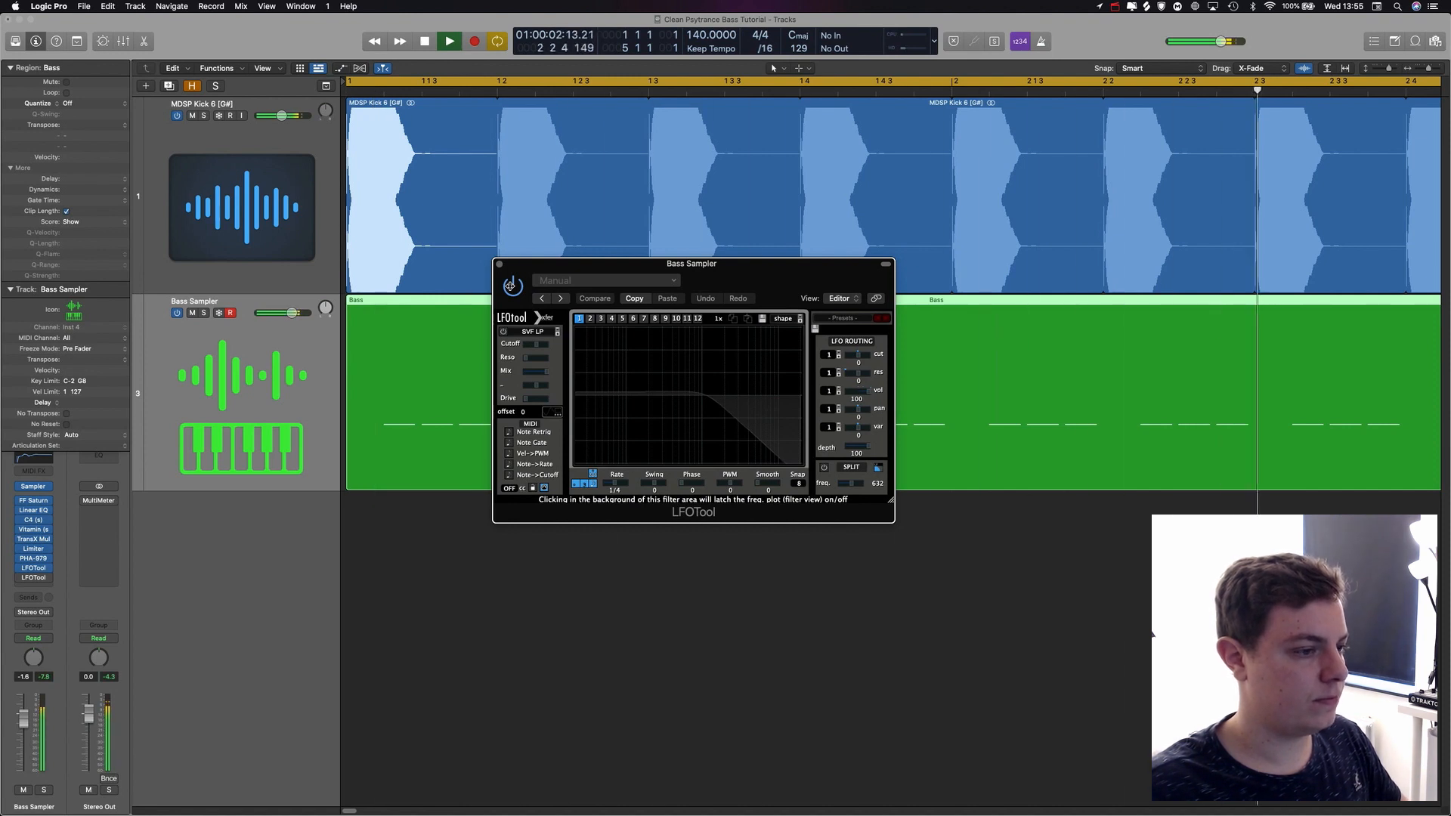
{"action": "key", "text": "space"}
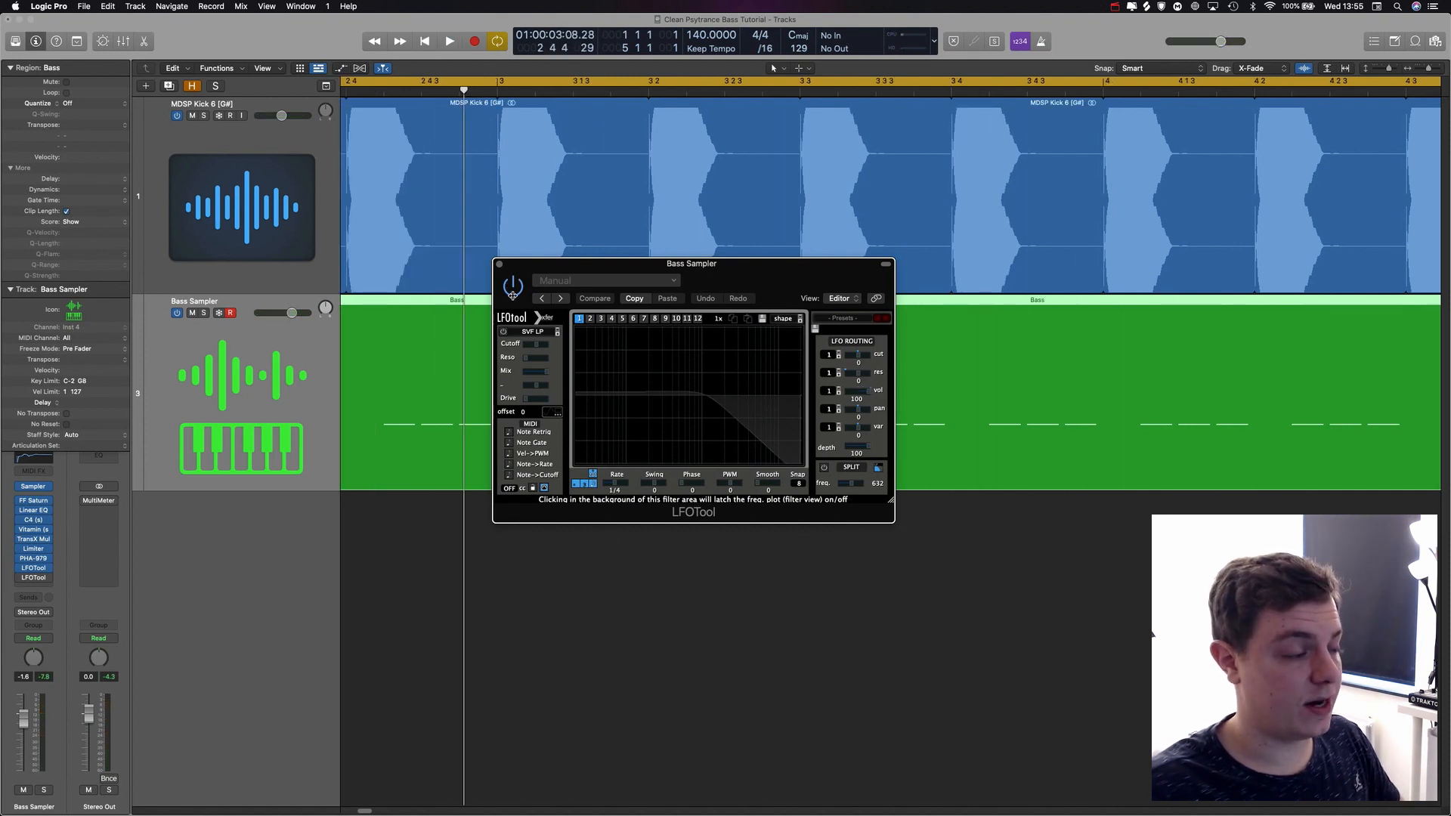
{"action": "key", "text": "space"}
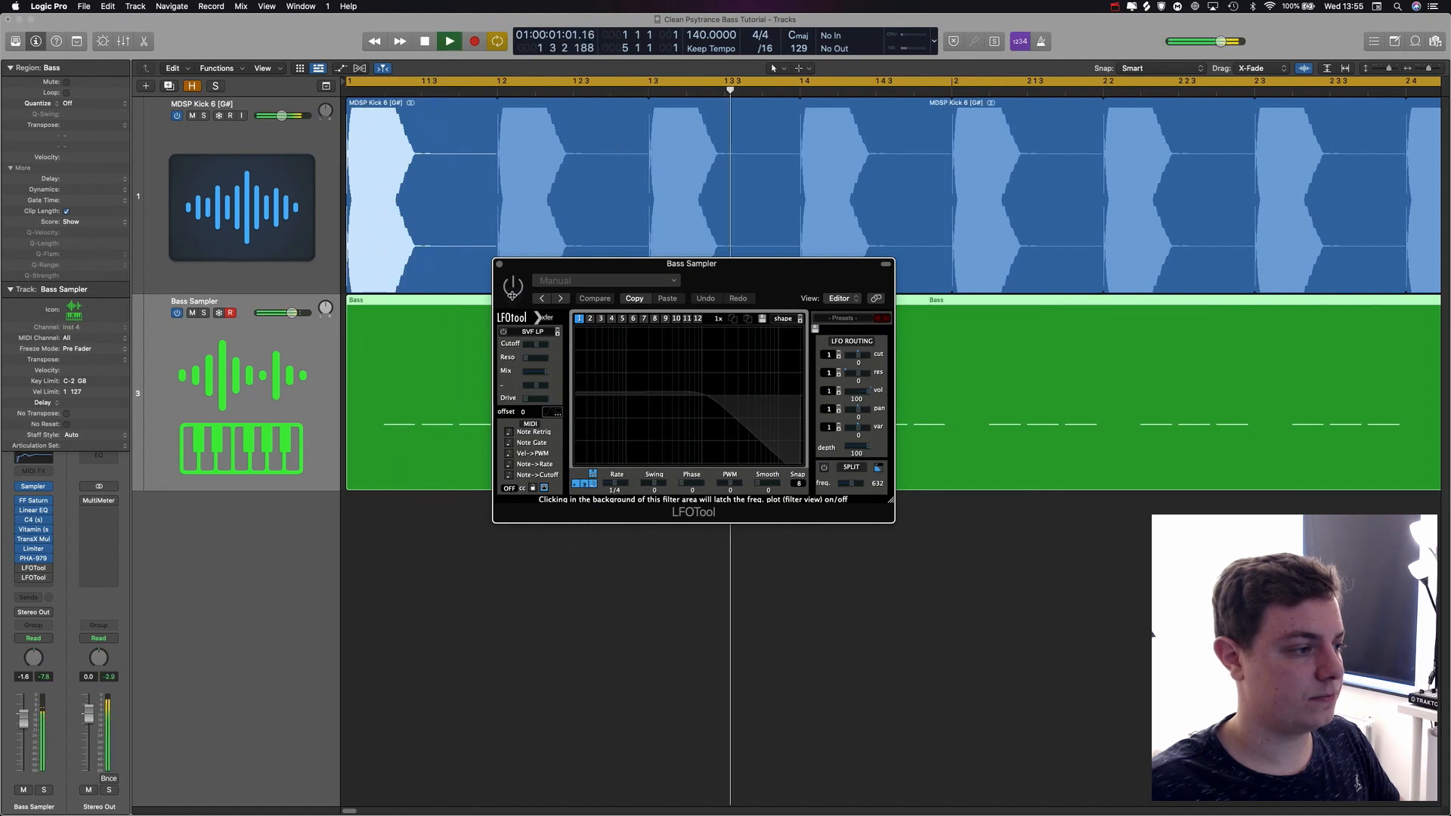
{"action": "key", "text": "space"}
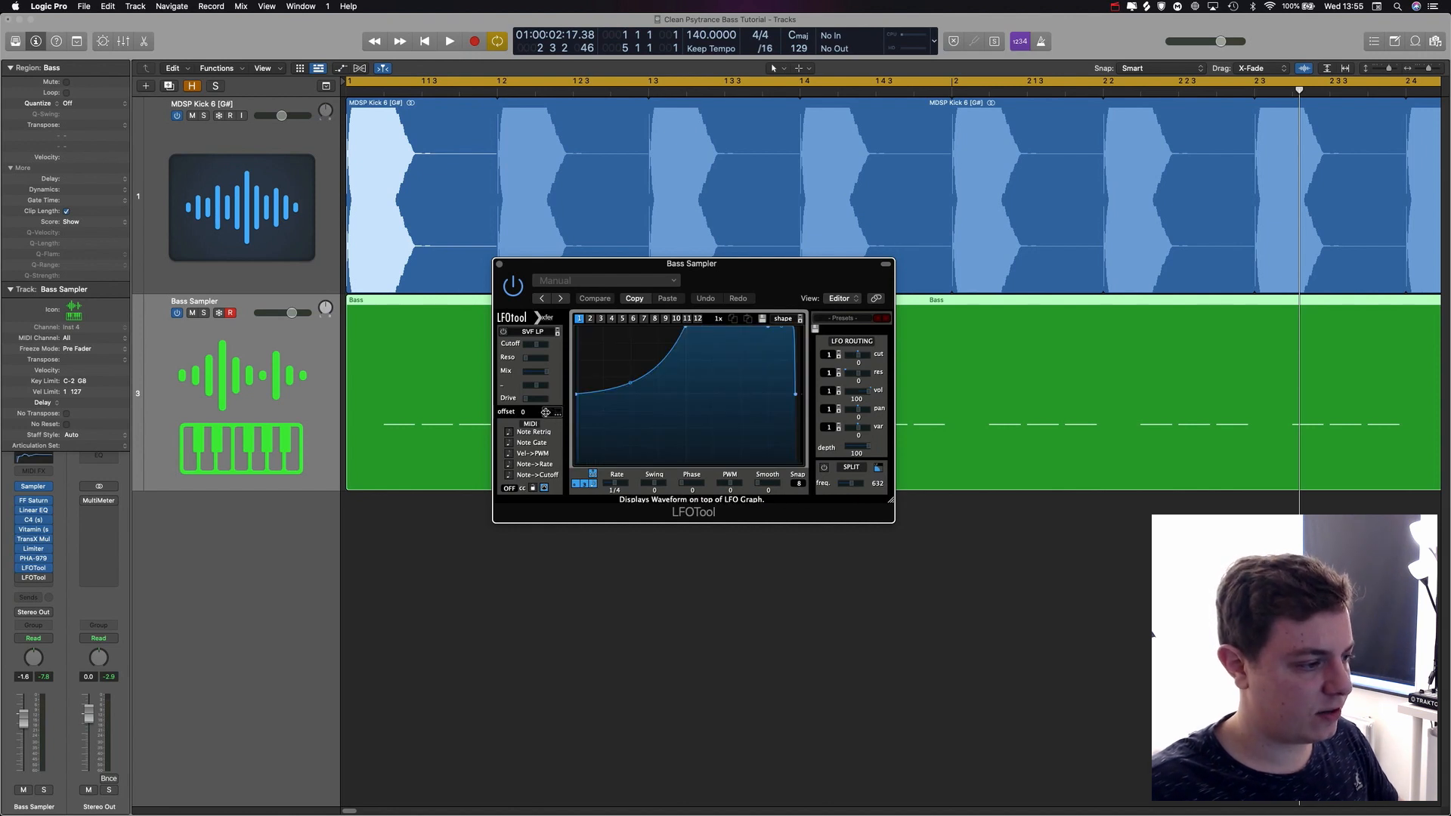
- Show the waveform on the first LFOTool's graph, play the project to view the bass over the curve, and close the plug-in
{"action": "left_click", "coordinate": [546, 411]}
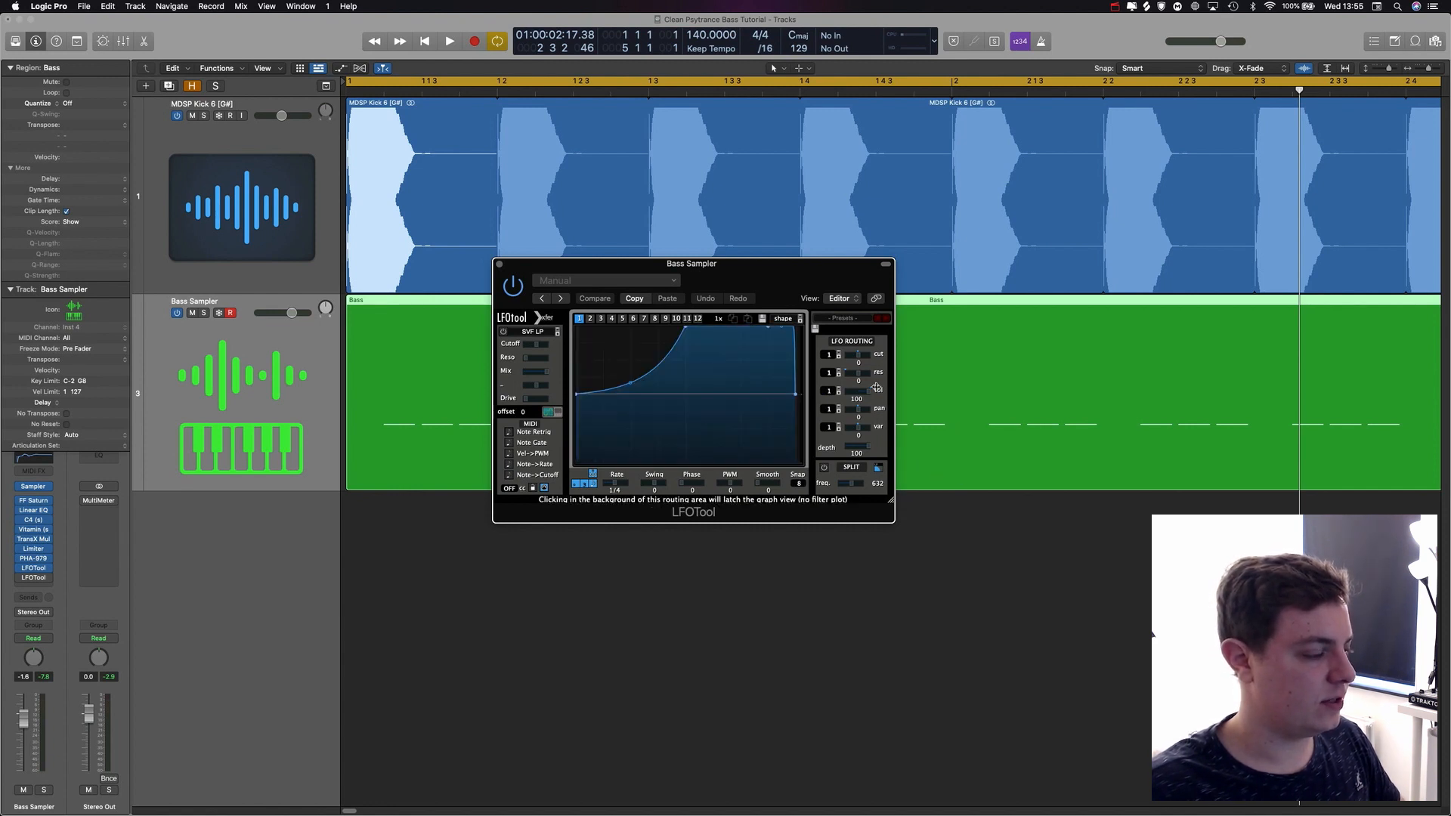
{"action": "key", "text": "space"}
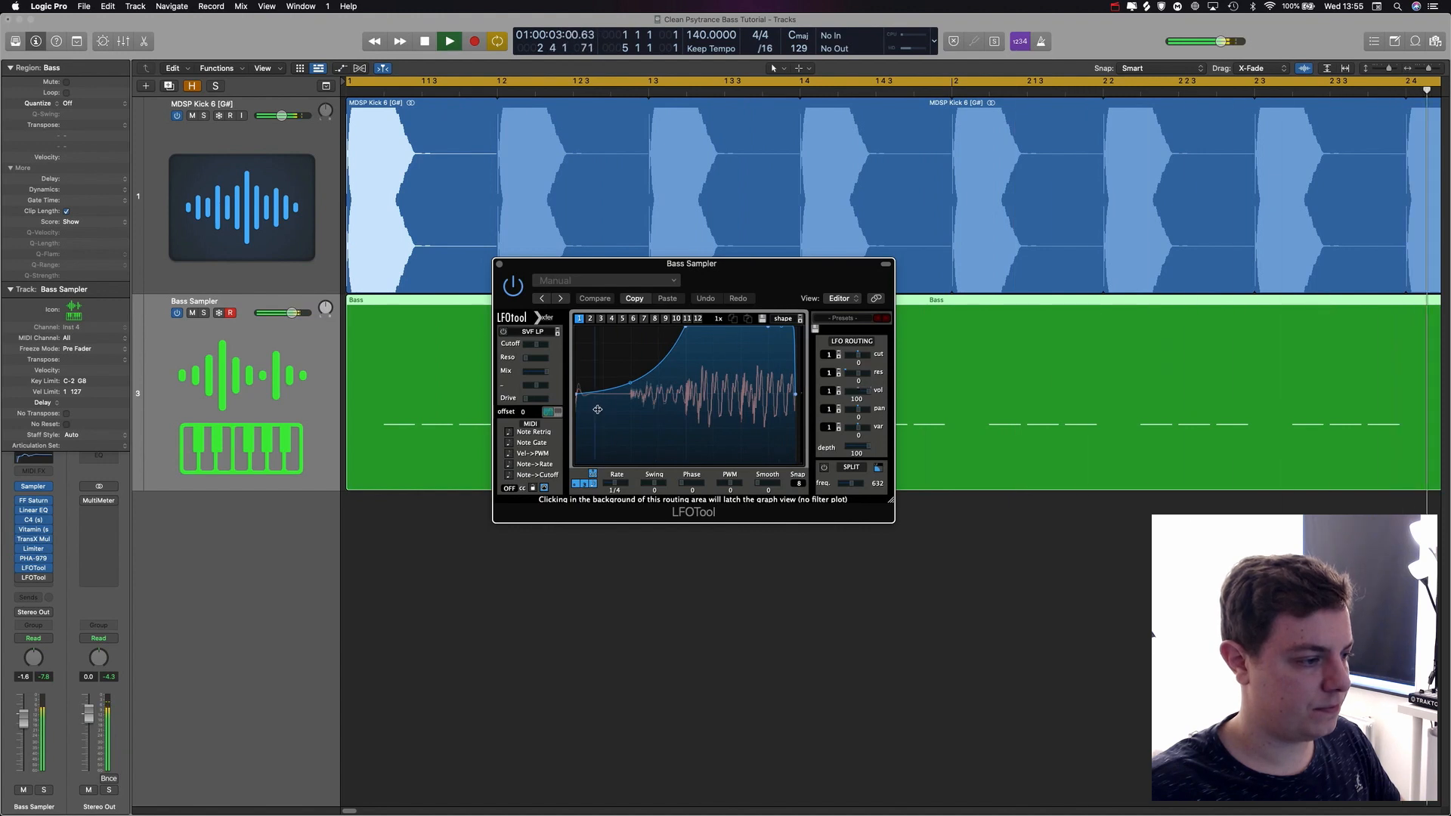
{"action": "key", "text": "space"}
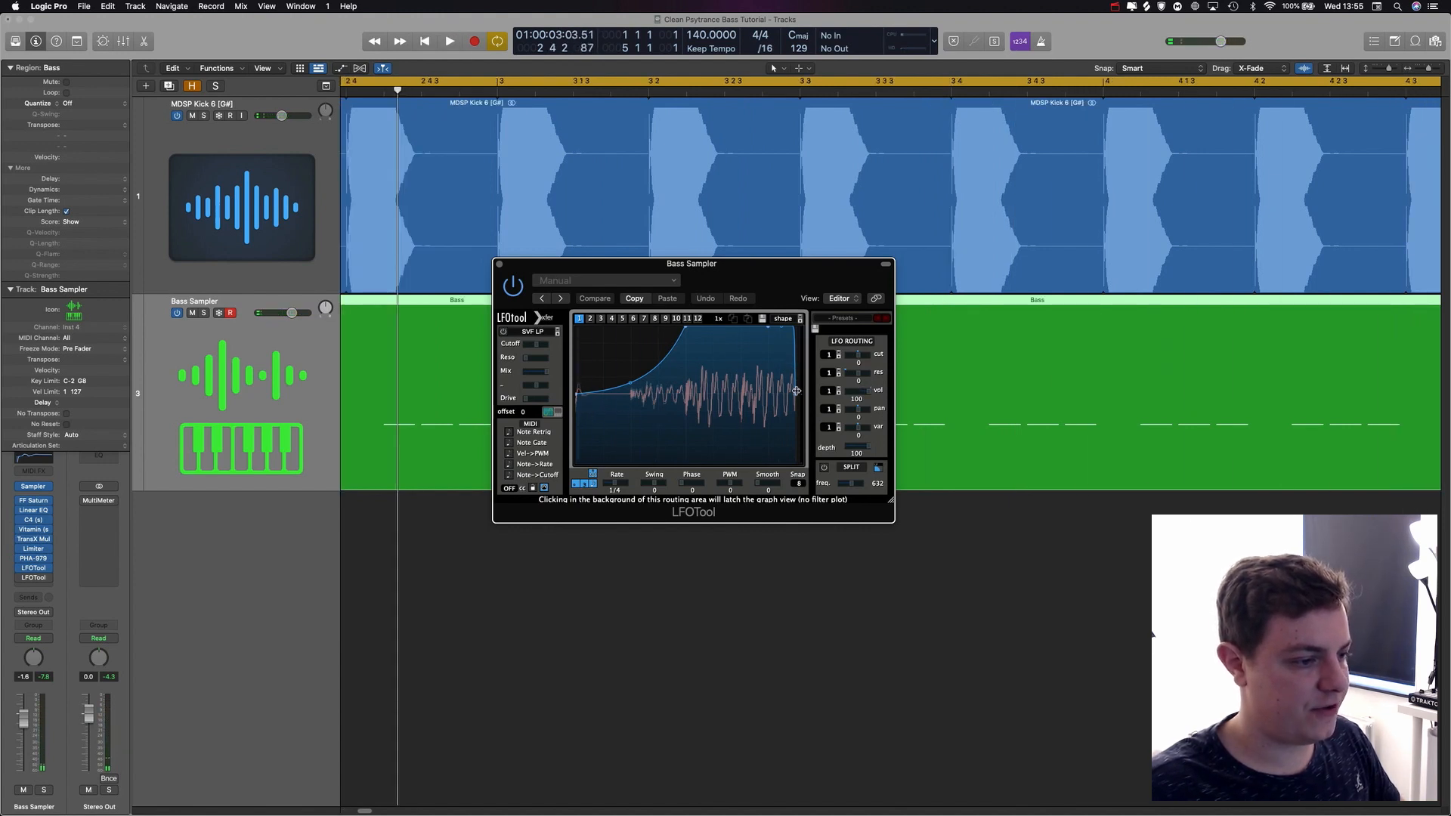
{"action": "left_click", "coordinate": [499, 264]}
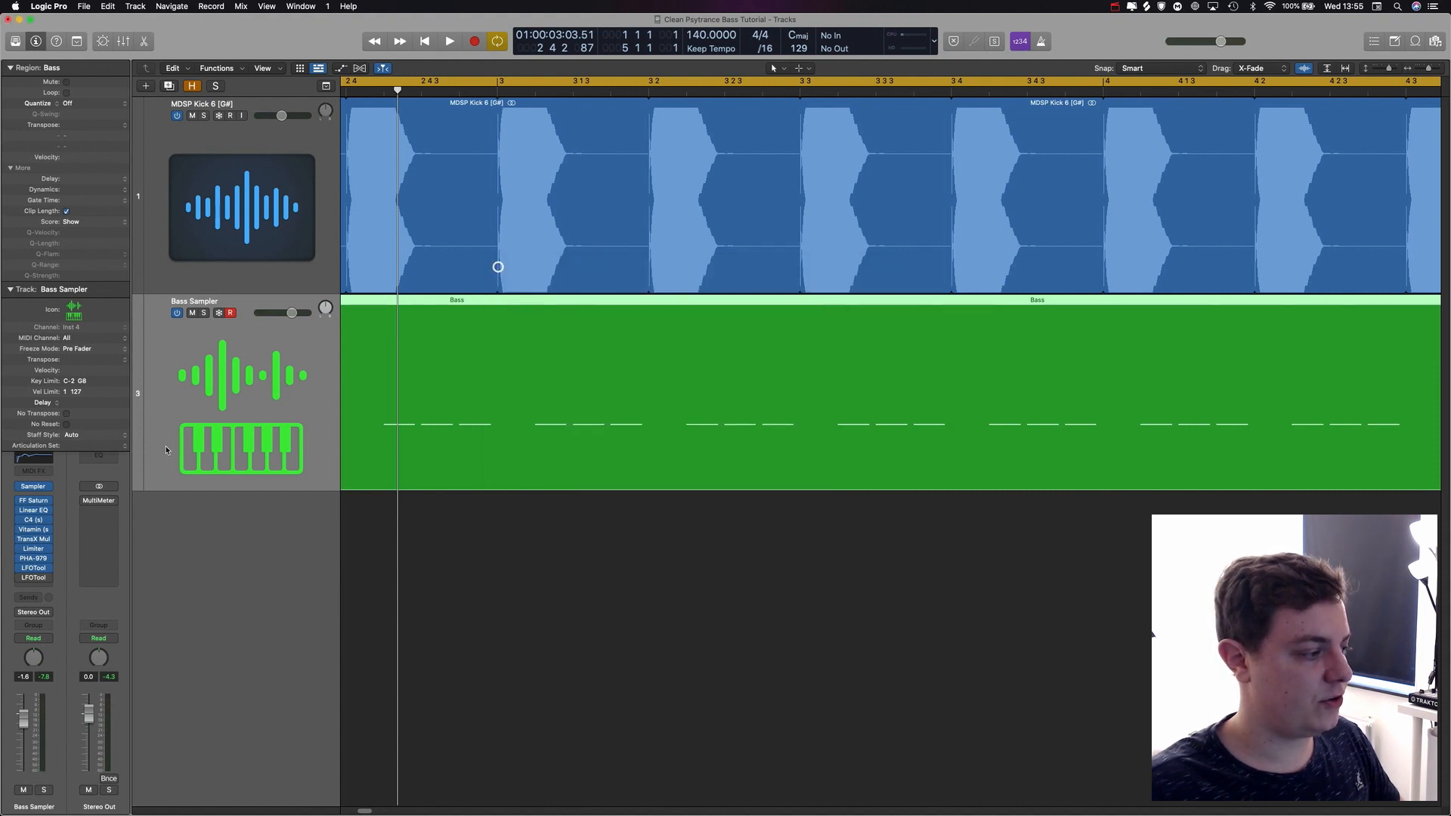
- Activate the second LFOTool insert, play from the project start to view the bass waveform over its curve, and close it
{"action": "left_click", "coordinate": [33, 577]}
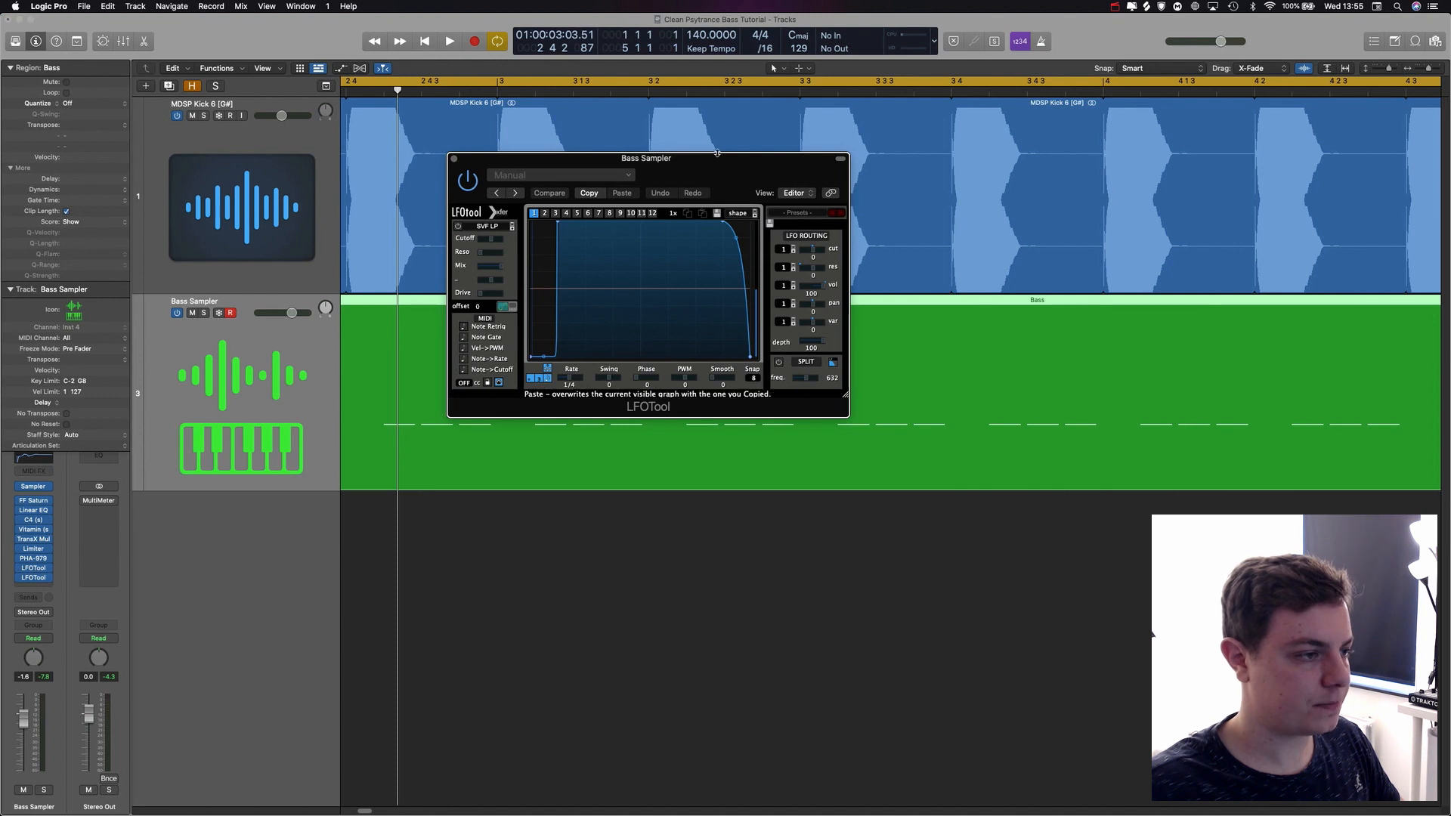
{"action": "left_click_drag", "start_coordinate": [725, 159], "coordinate": [841, 286]}
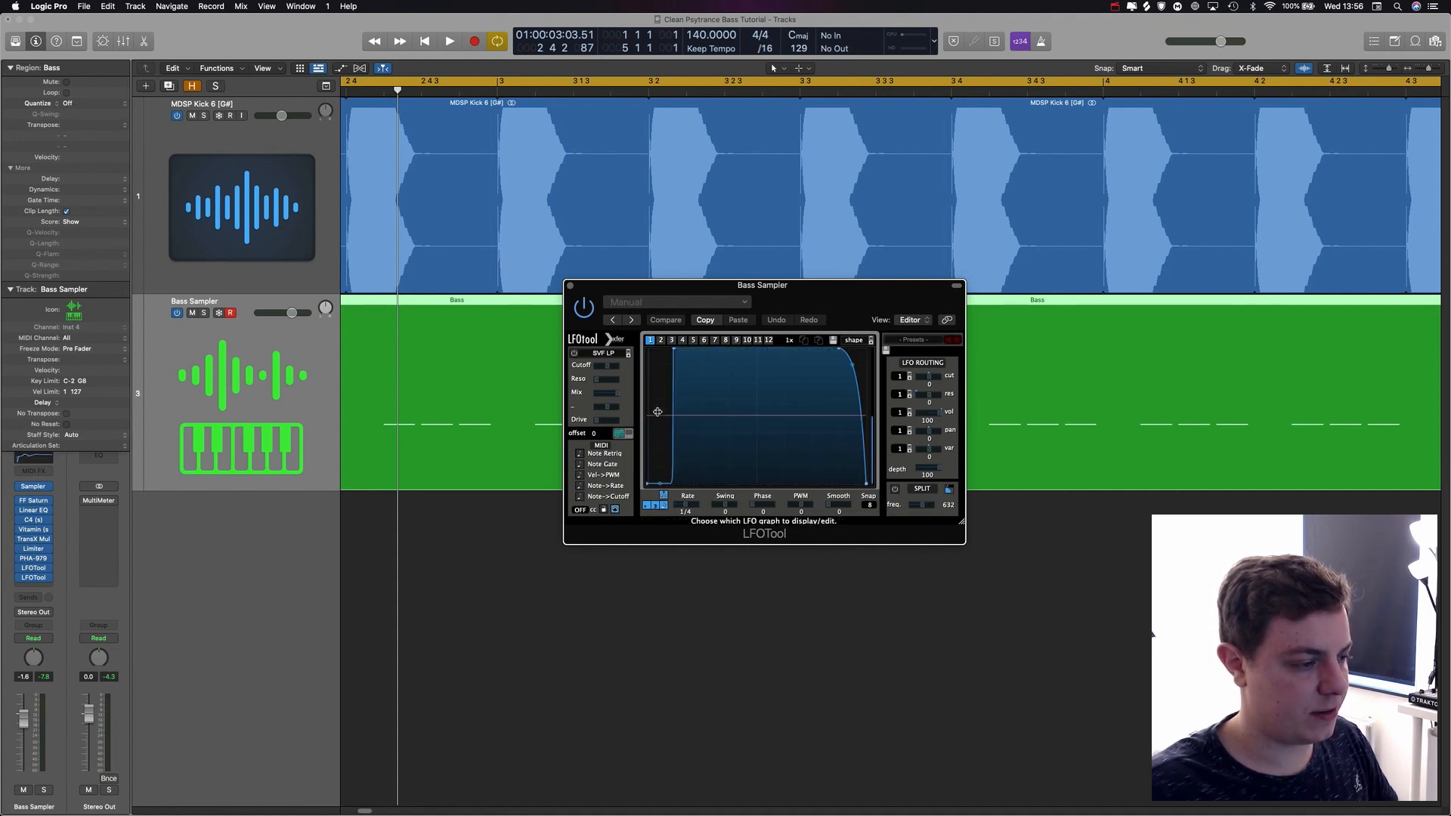
{"action": "left_click", "coordinate": [620, 436]}
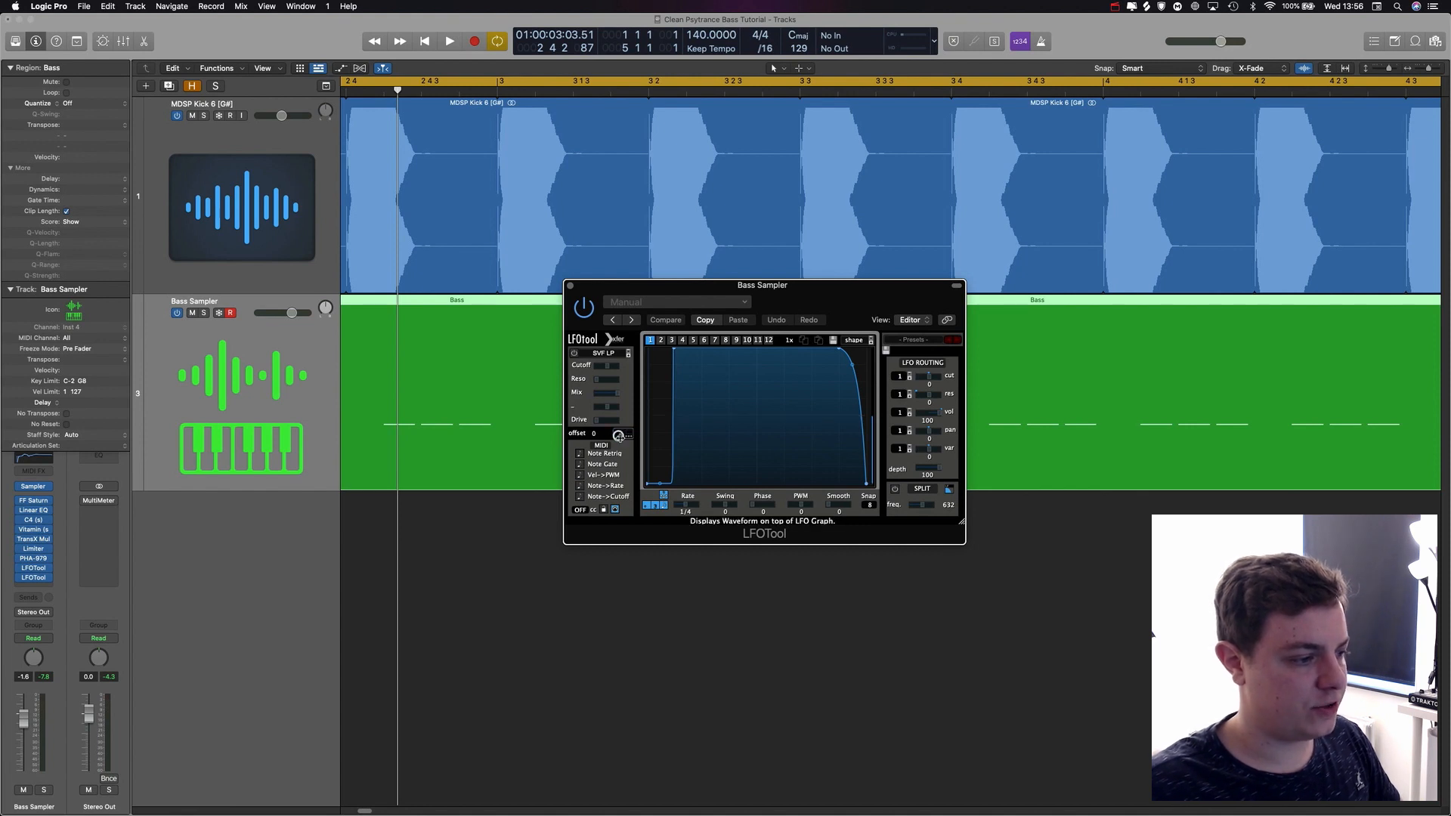
{"action": "left_click", "coordinate": [619, 436]}
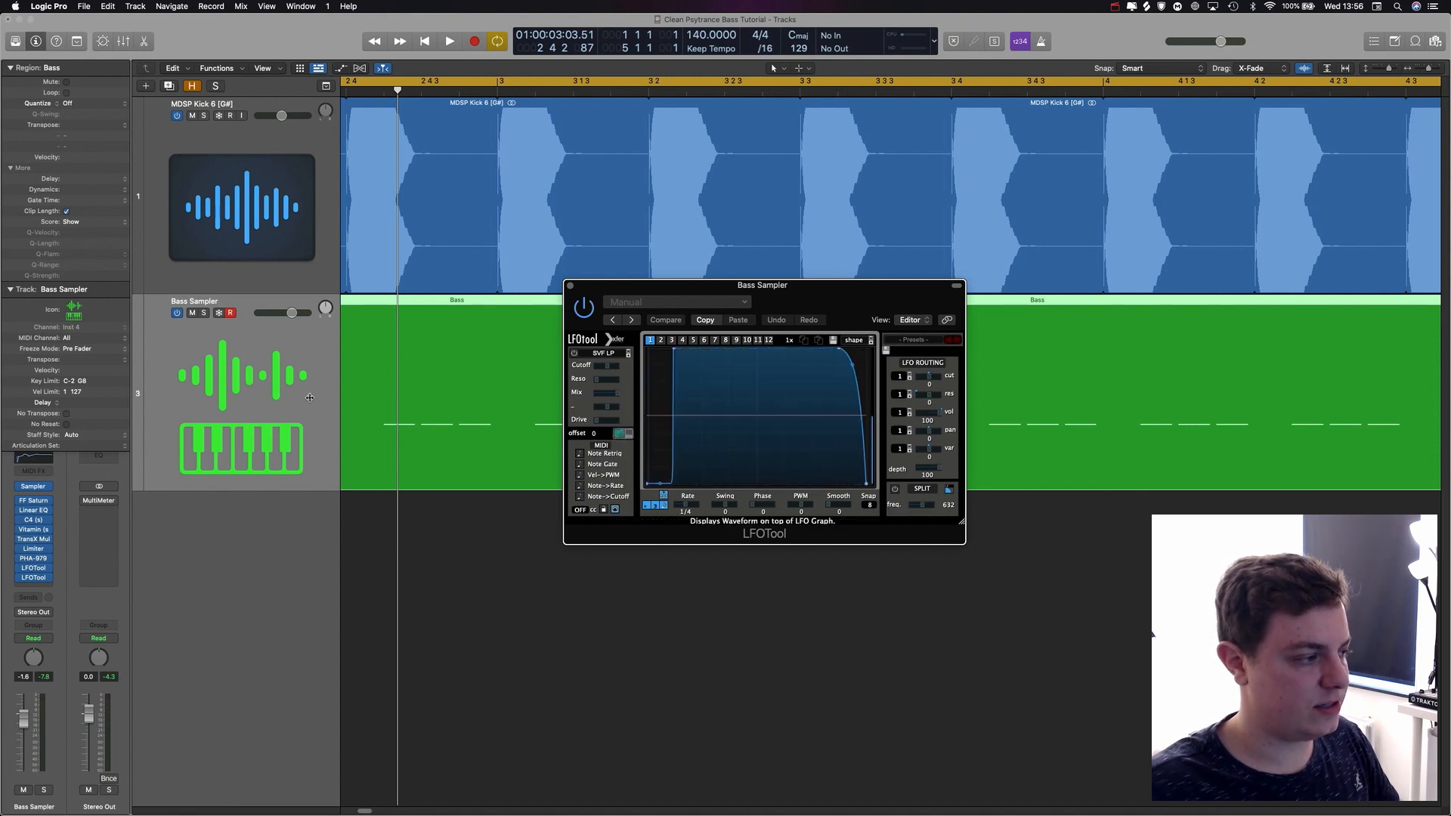
{"action": "key", "text": "Return"}
{"action": "key", "text": "space"}
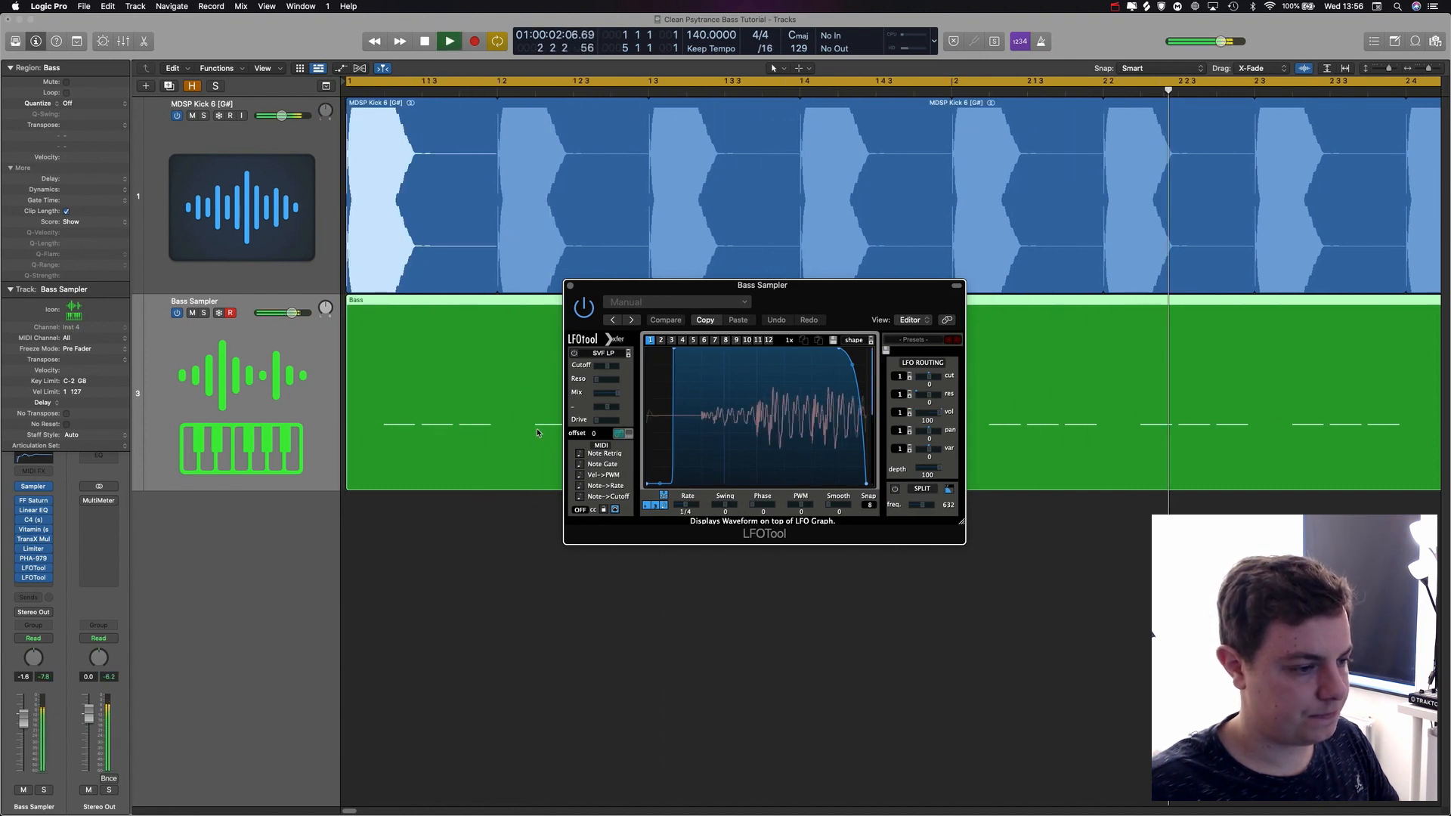
{"action": "key", "text": "space"}
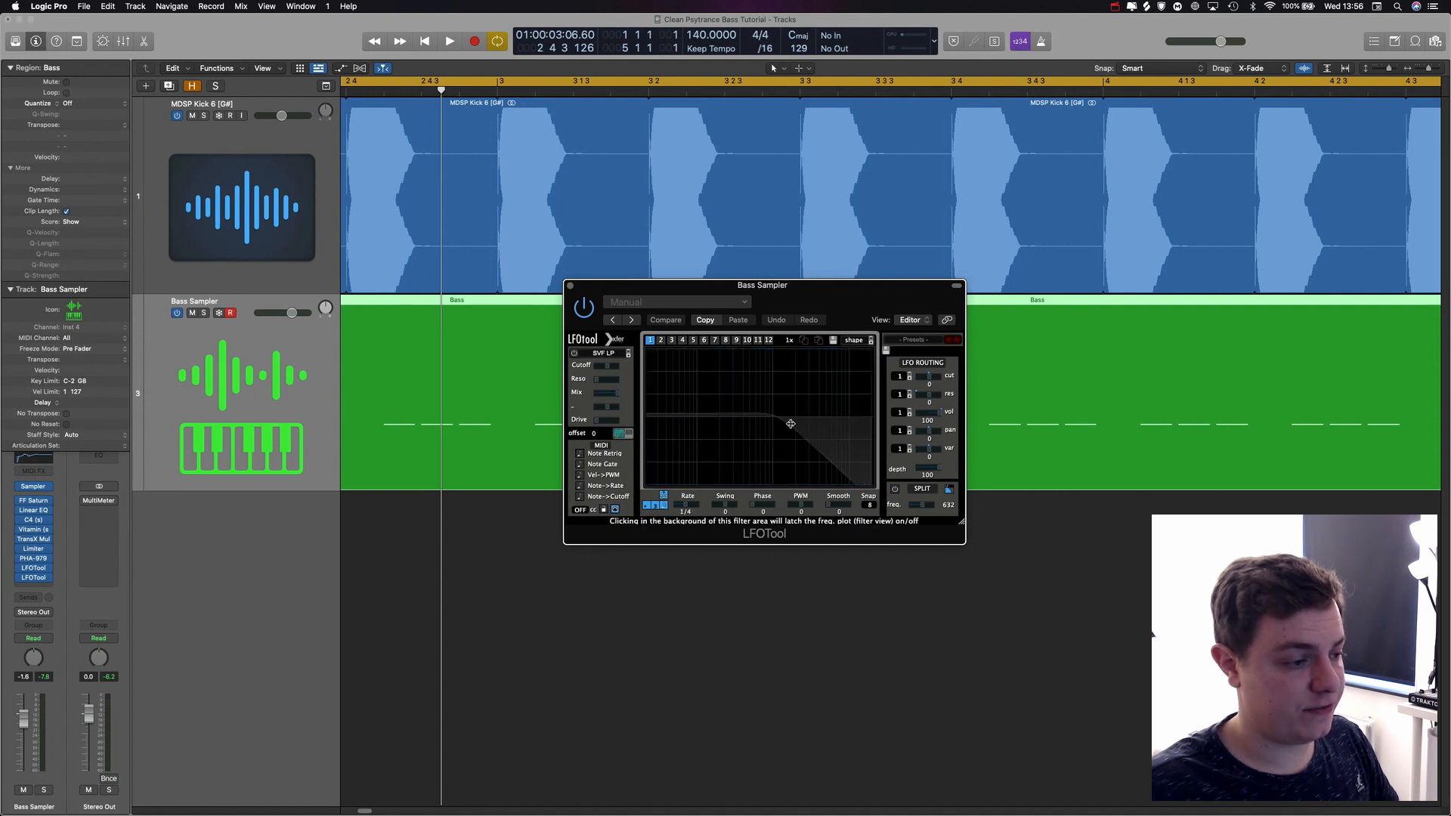
{"action": "left_click", "coordinate": [570, 287]}
- Compare kick and bass playback with both LFOTool inserts active and bypassed, leaving both active
{"action": "key", "text": "z"}
{"action": "key", "text": "space"}
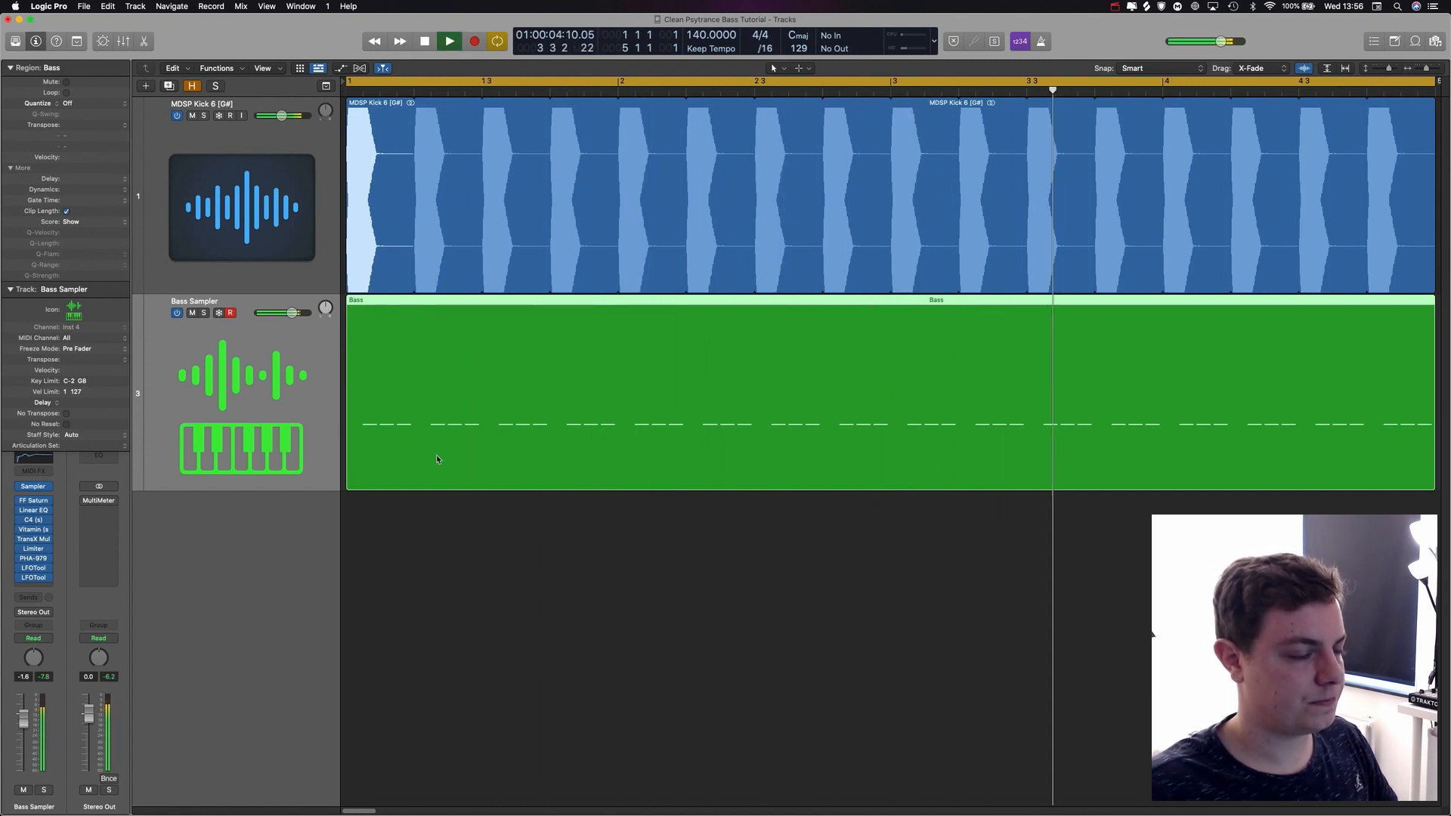
{"action": "key", "text": "space"}
{"action": "mouse_move", "coordinate": [21, 568]}
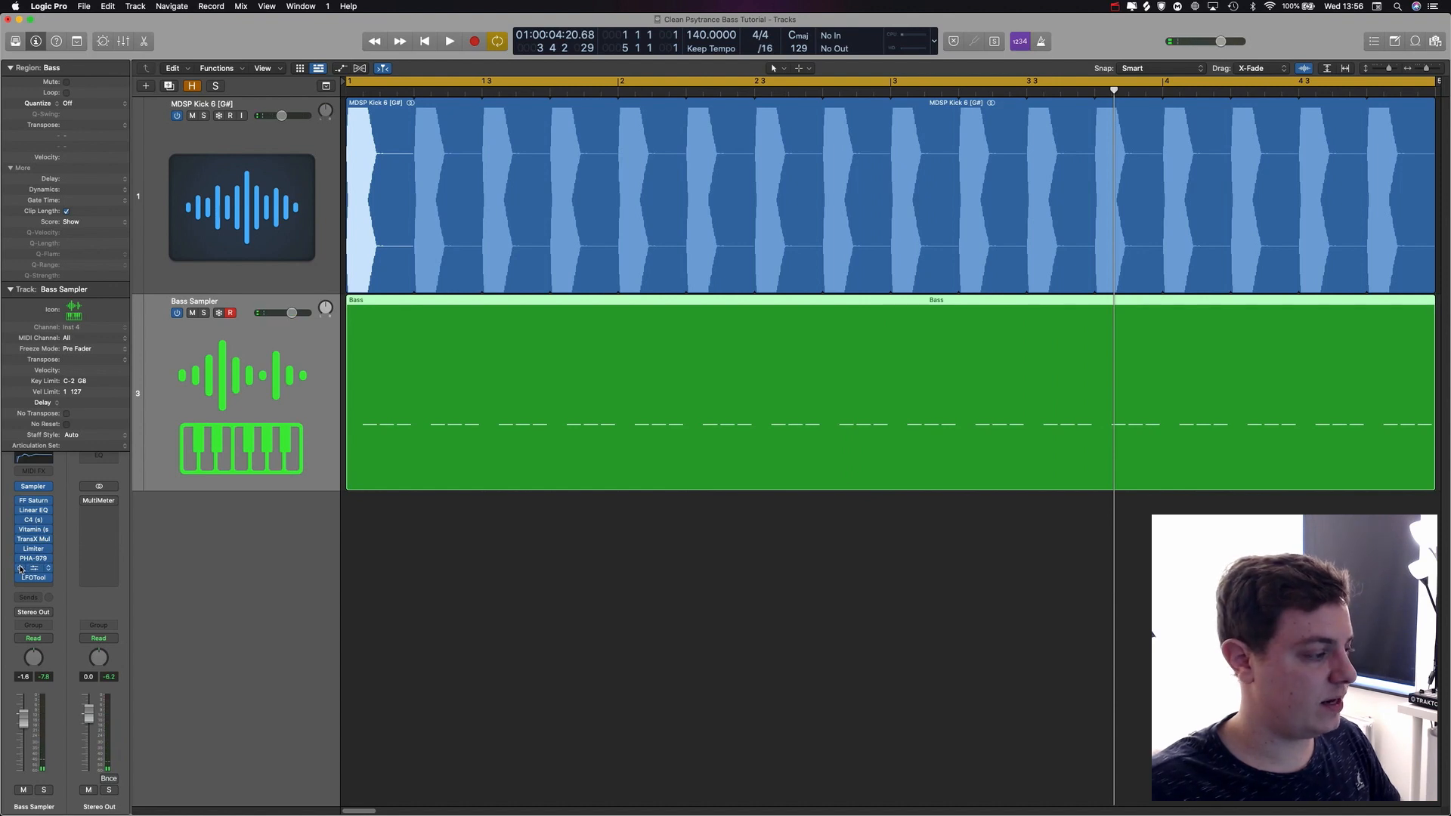
{"action": "left_click", "coordinate": [603, 565]}
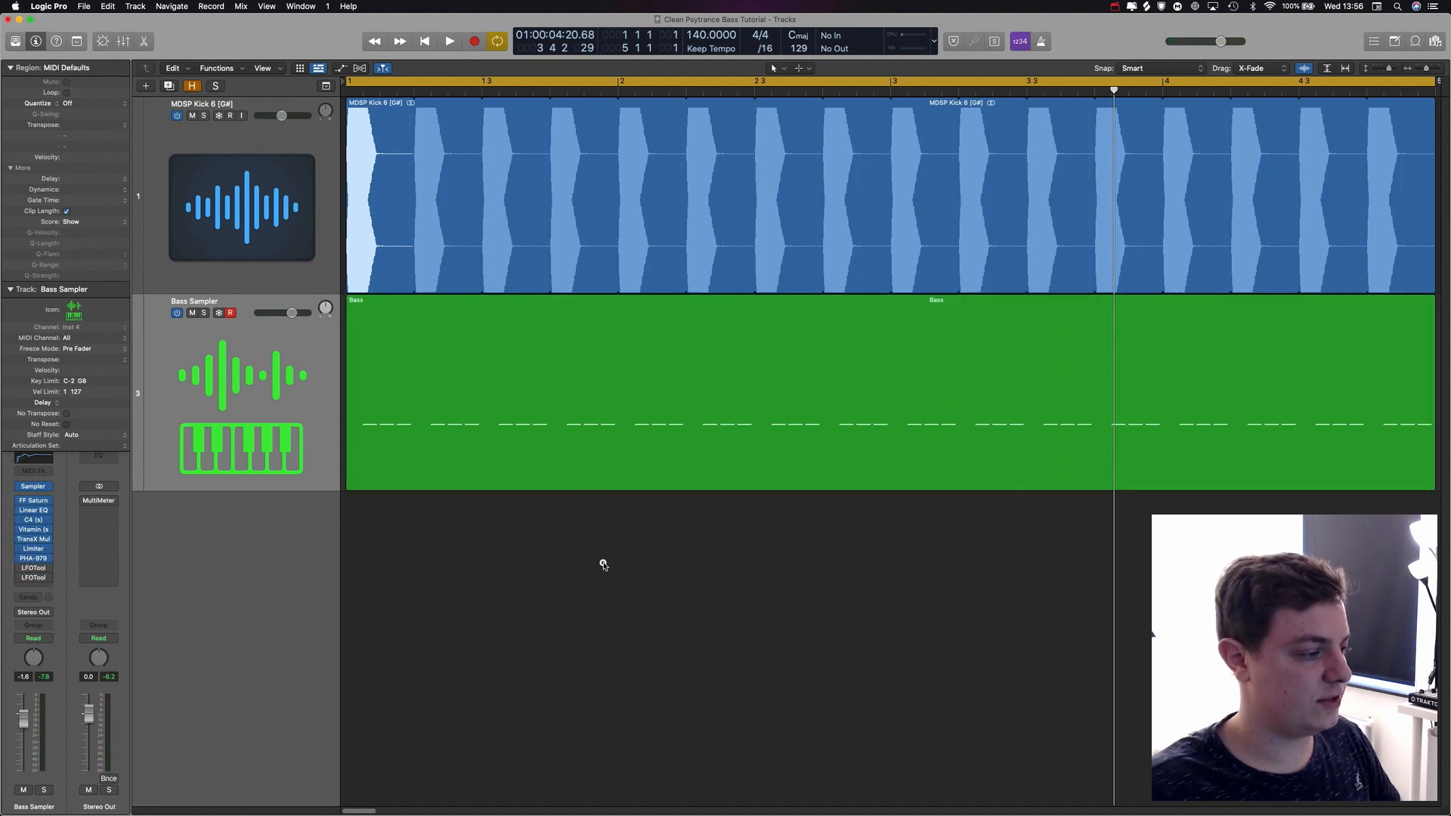
{"action": "key", "text": "space"}
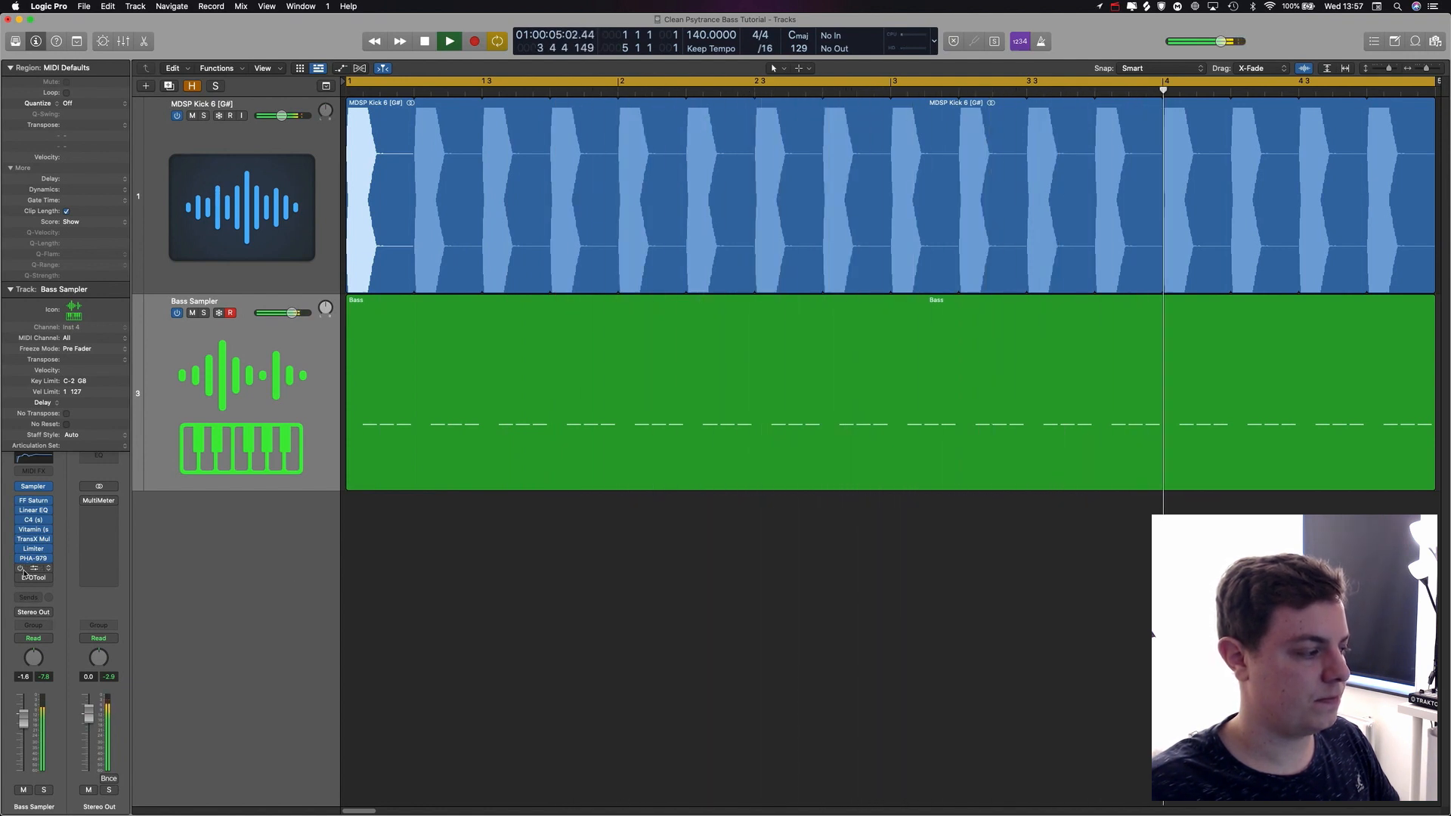
{"action": "key", "text": "space"}
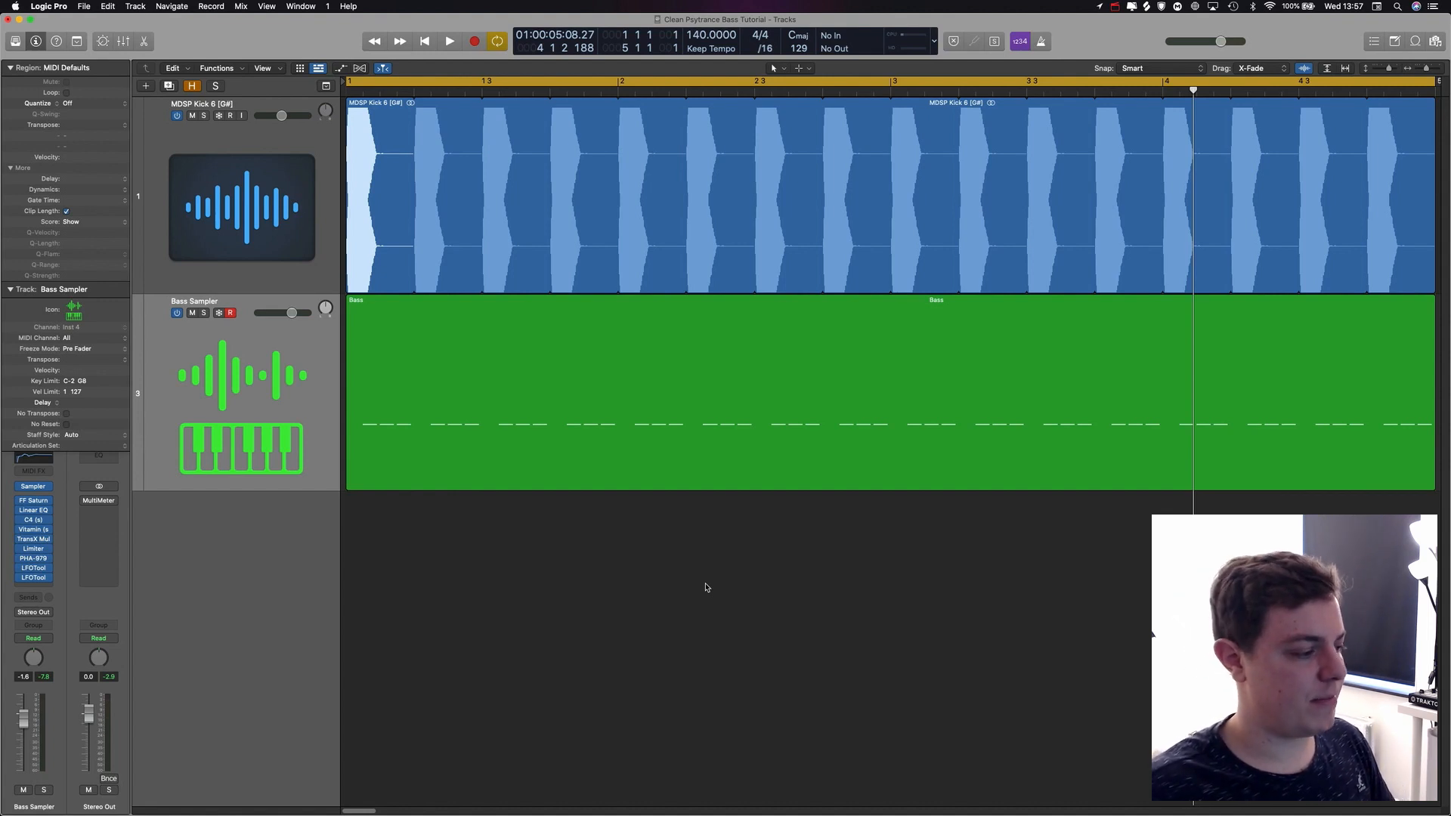
- Bounce the Bass region in place to a new track as Bass_bip2 and select the Bass Sampler track
{"action": "key", "text": "z"}
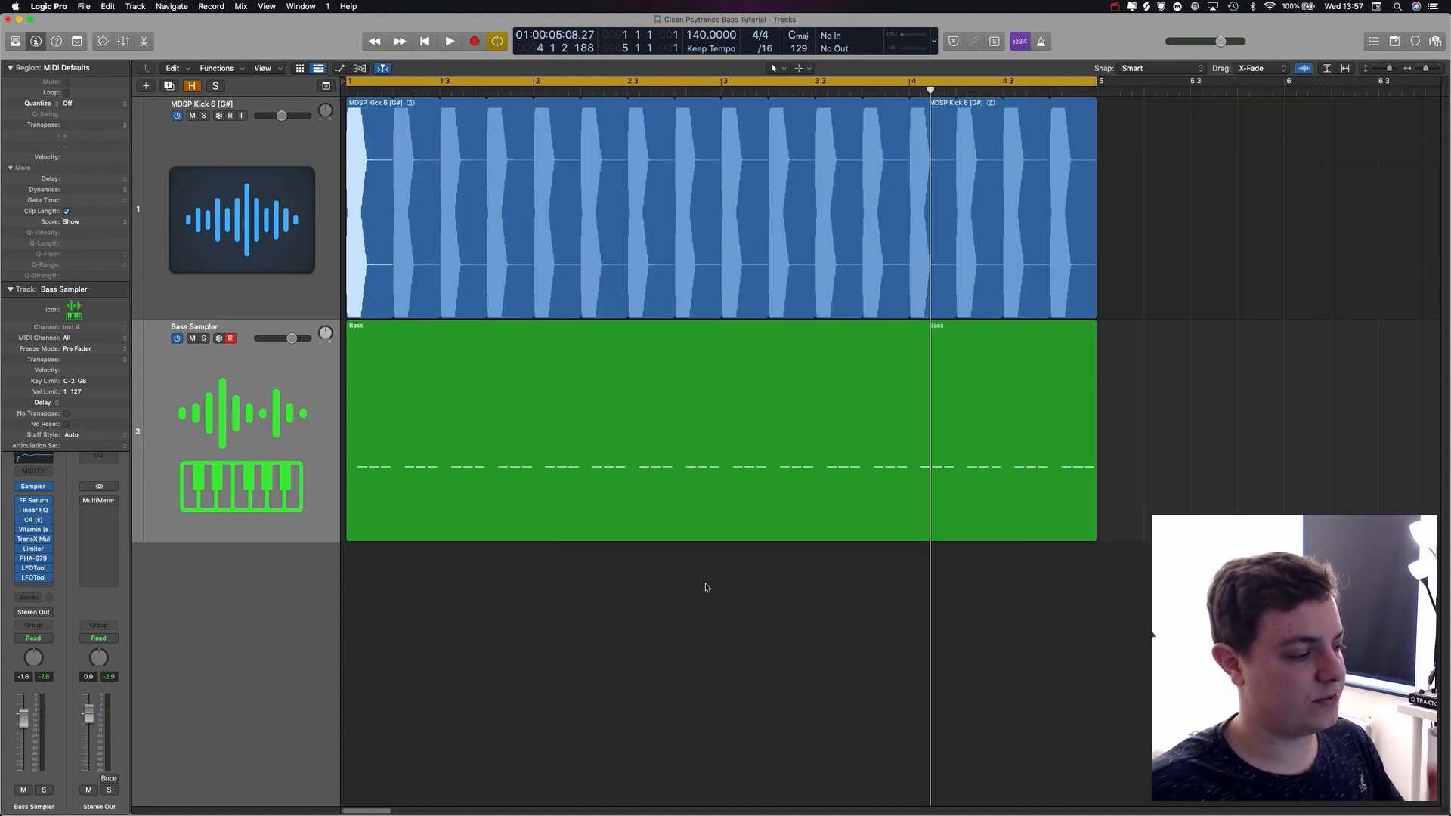
{"action": "left_click", "coordinate": [680, 511]}
{"action": "key", "text": "ctrl+b"}
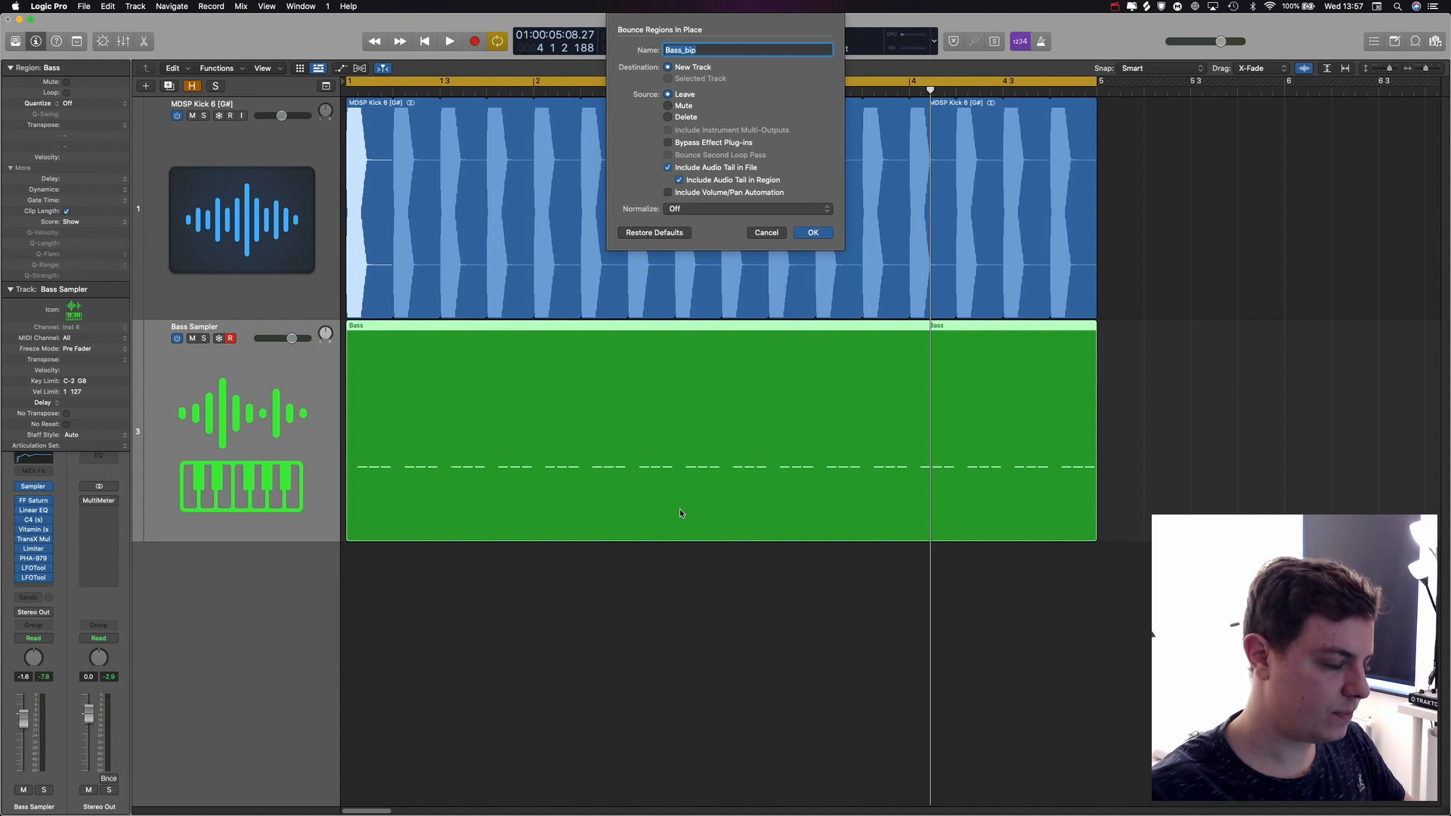
{"action": "key", "text": "Right"}
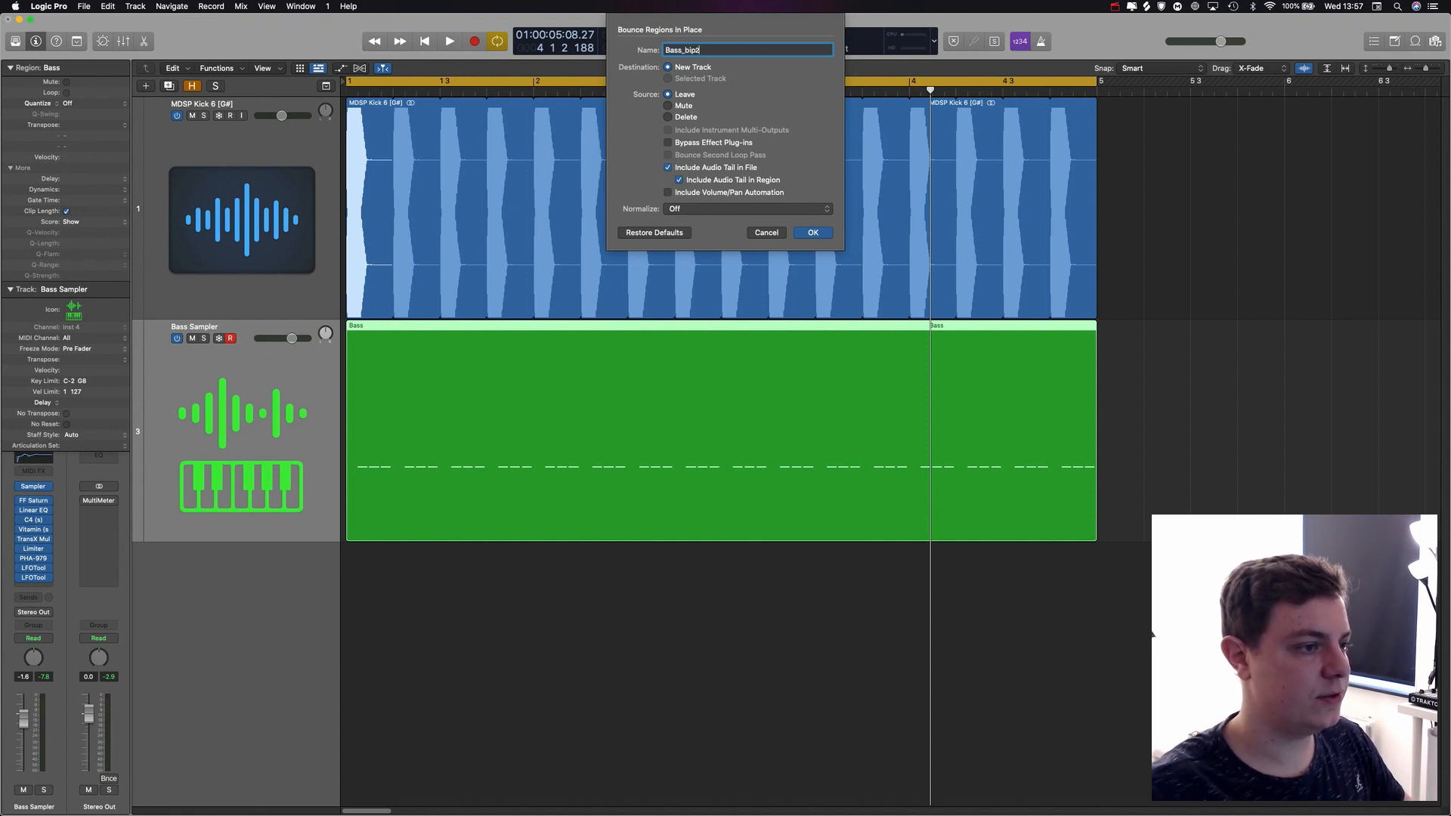
{"action": "key", "text": "Return"}
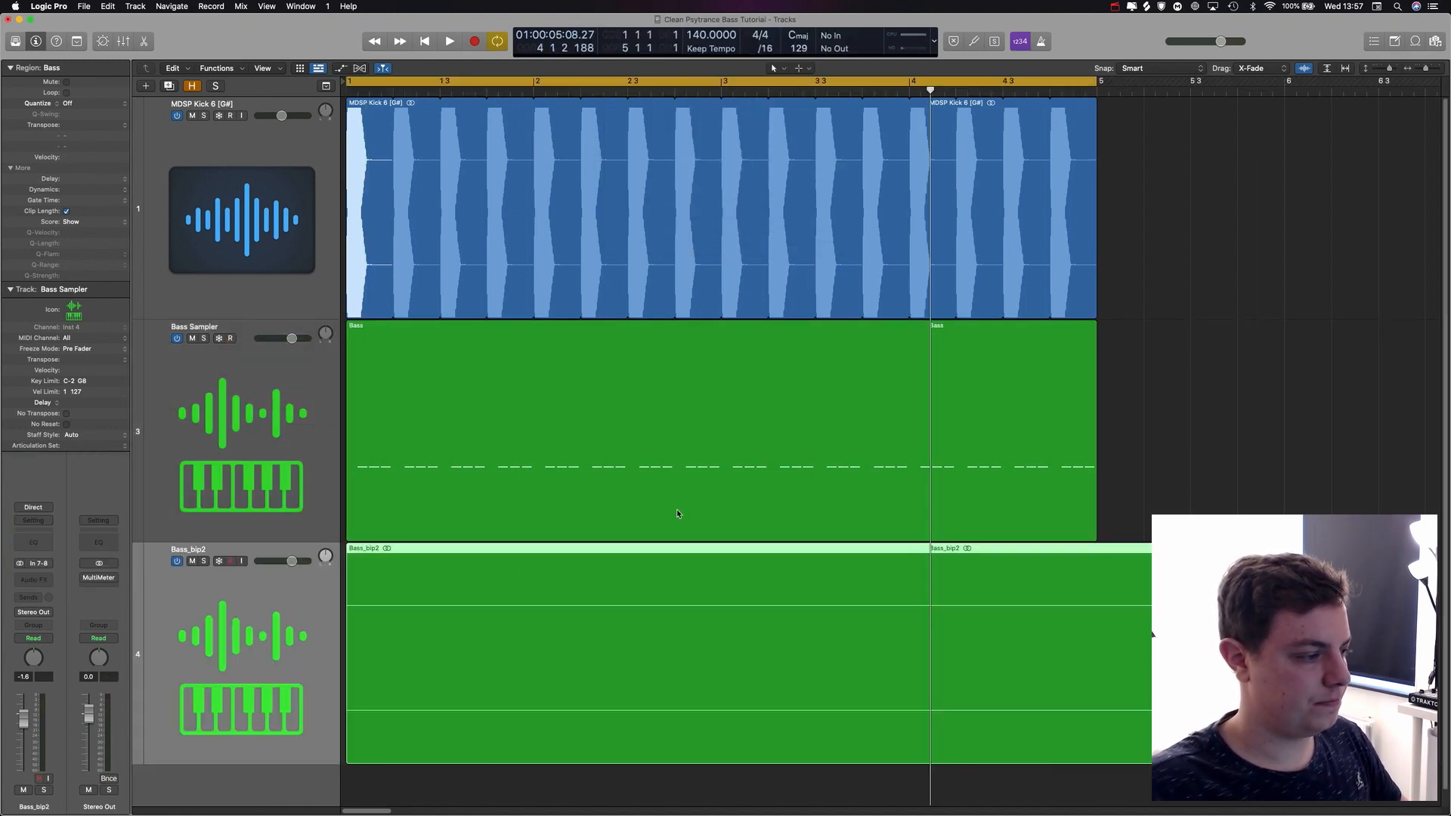
{"action": "left_click", "coordinate": [238, 385]}
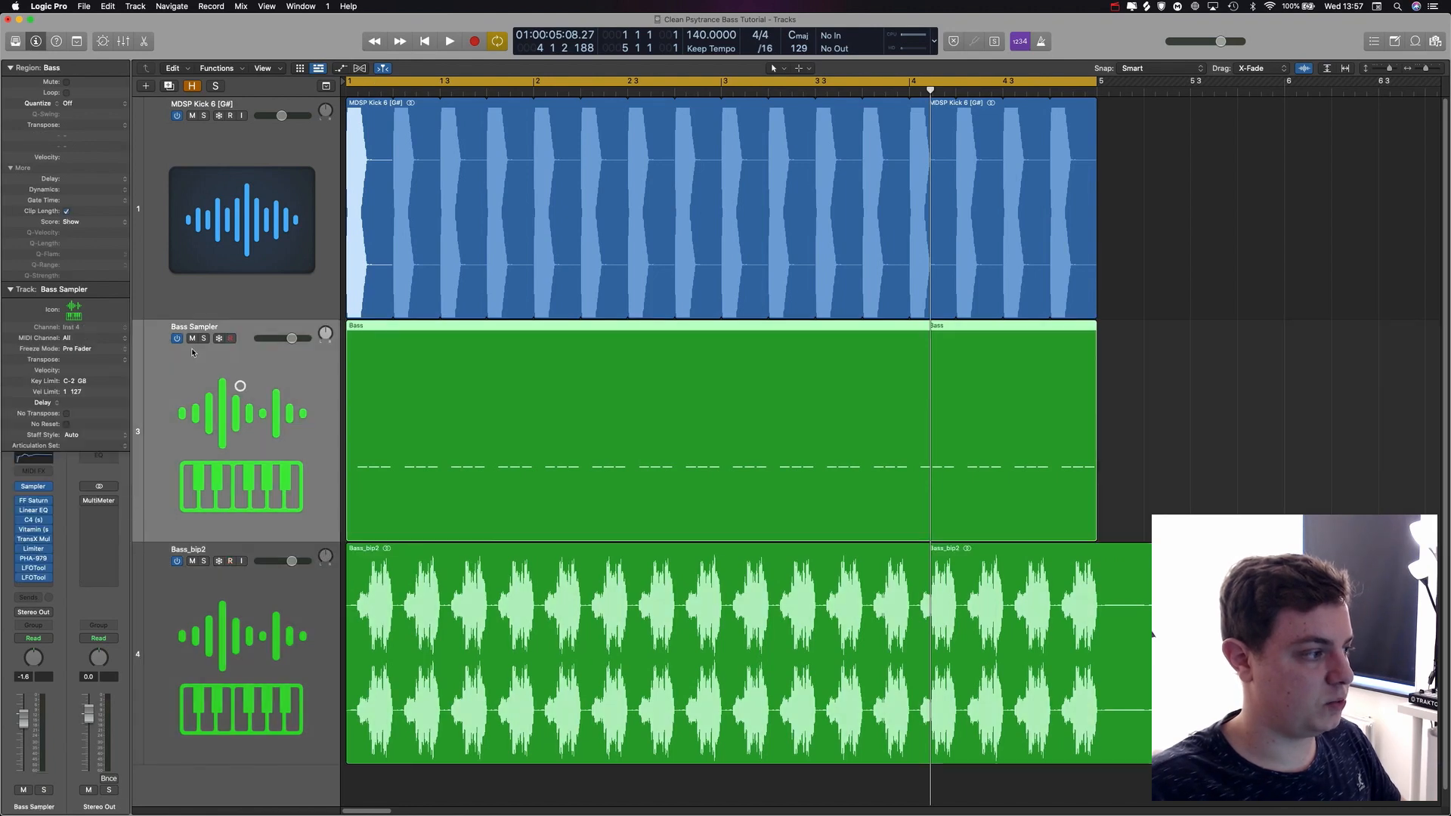
- Switch off the Bass Sampler track and place the playhead on the second beat of bar 1
{"action": "left_click", "coordinate": [176, 338]}
{"action": "left_click", "coordinate": [385, 89]}
{"action": "left_click_drag", "start_coordinate": [385, 92], "coordinate": [393, 92]}
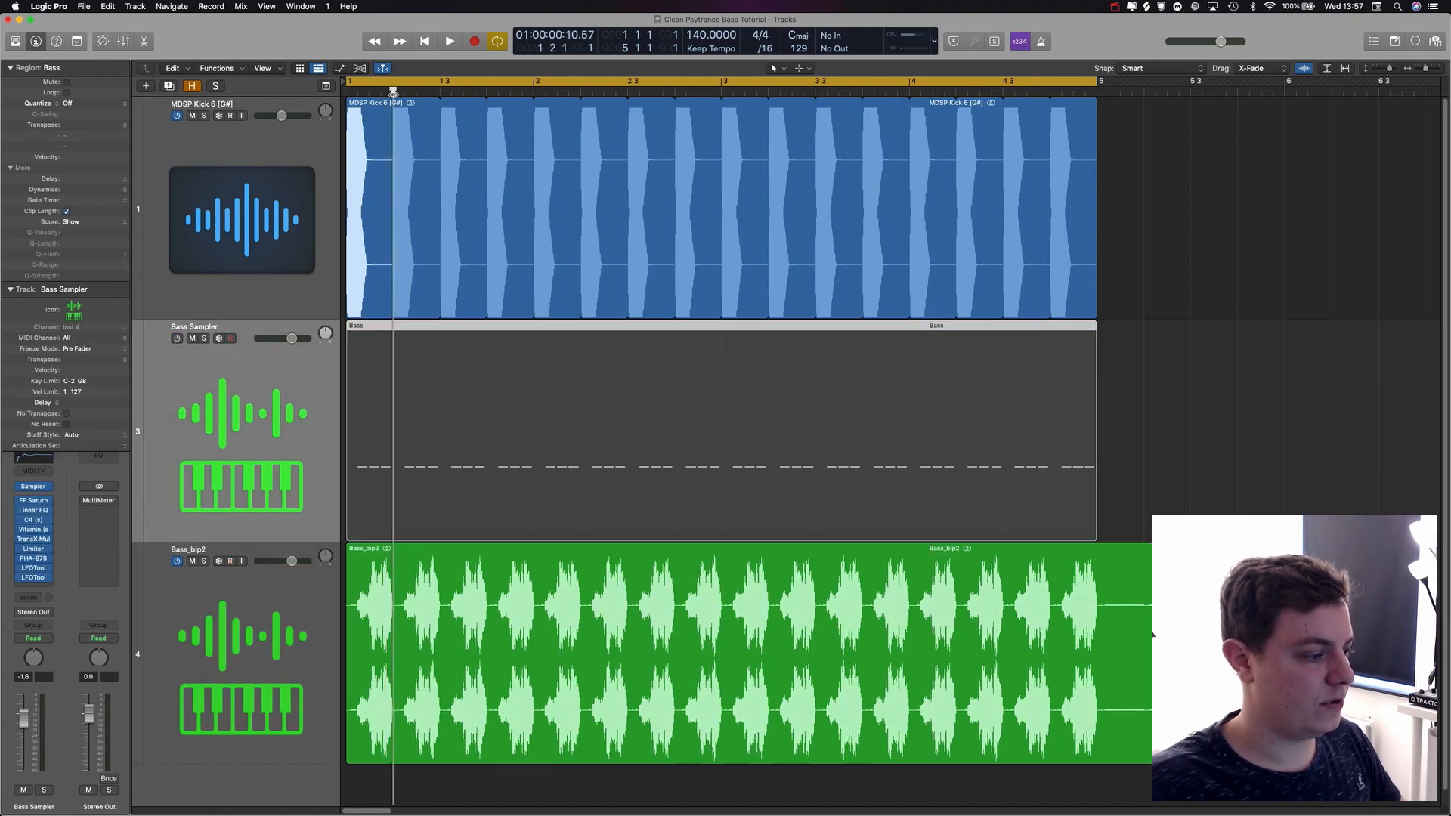
- Examine the bounced bass waveform up close where its tail meets the second kick at beat 1 2
{"action": "left_click", "coordinate": [488, 653]}
{"action": "key", "text": "super+Right"}
{"action": "key", "text": "super+Right"}
{"action": "key", "text": "super+Right"}
{"action": "key", "text": "super+Right"}
{"action": "key", "text": "super+Right"}
{"action": "key", "text": "super+Right"}
{"action": "key", "text": "super+Right"}
{"action": "key", "text": "super+Right"}
{"action": "key", "text": "super+Right"}
{"action": "key", "text": "super+Right"}
{"action": "key", "text": "super+Right"}
{"action": "key", "text": "super+Right"}
{"action": "key", "text": "super+Right"}
{"action": "key", "text": "super+Right"}
{"action": "key", "text": "super+Right"}
{"action": "key", "text": "super+Right"}
{"action": "key", "text": "super+Right"}
{"action": "key", "text": "super+Right"}
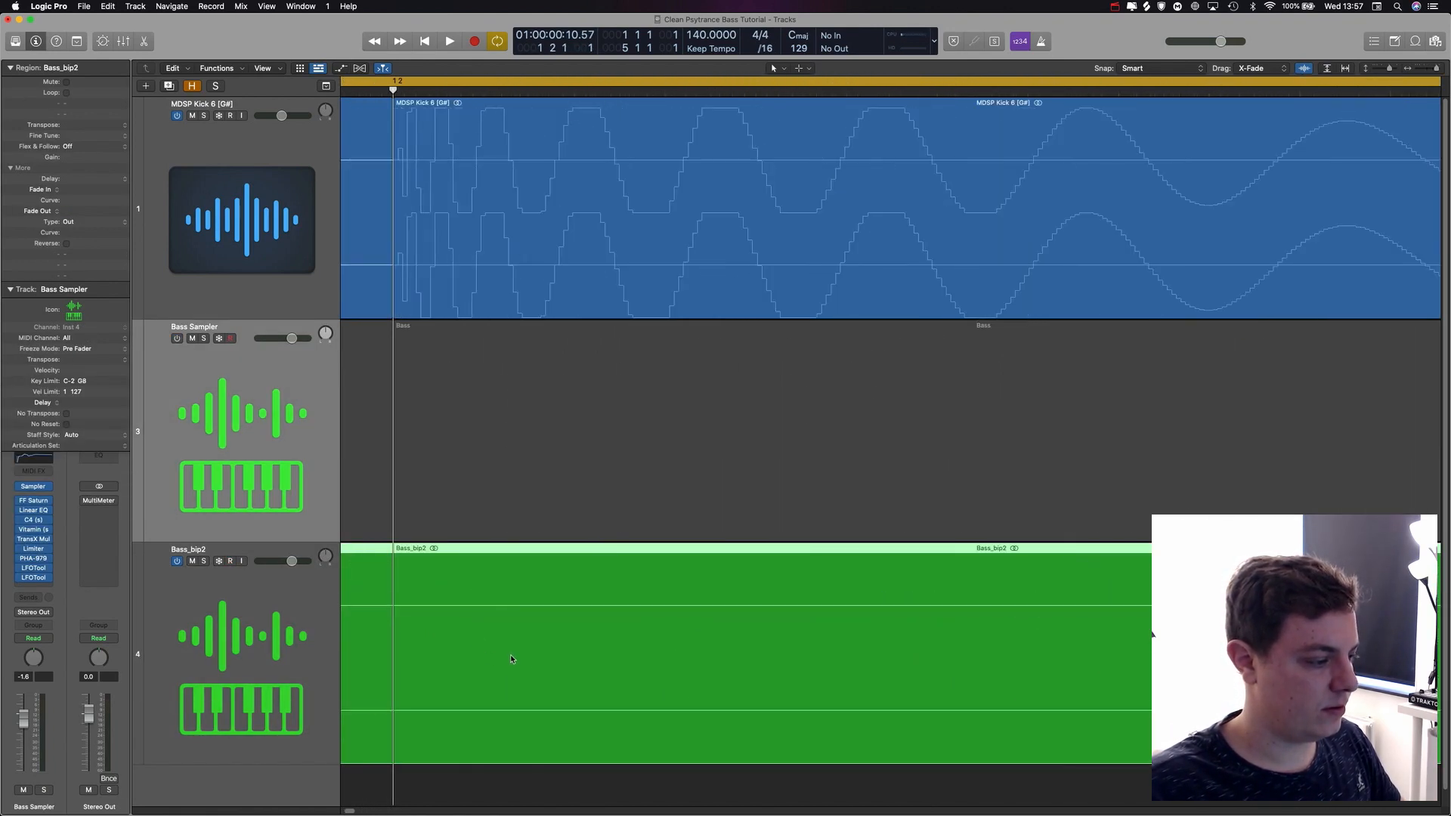
{"action": "key", "text": "super+Down"}
{"action": "key", "text": "super+Down"}
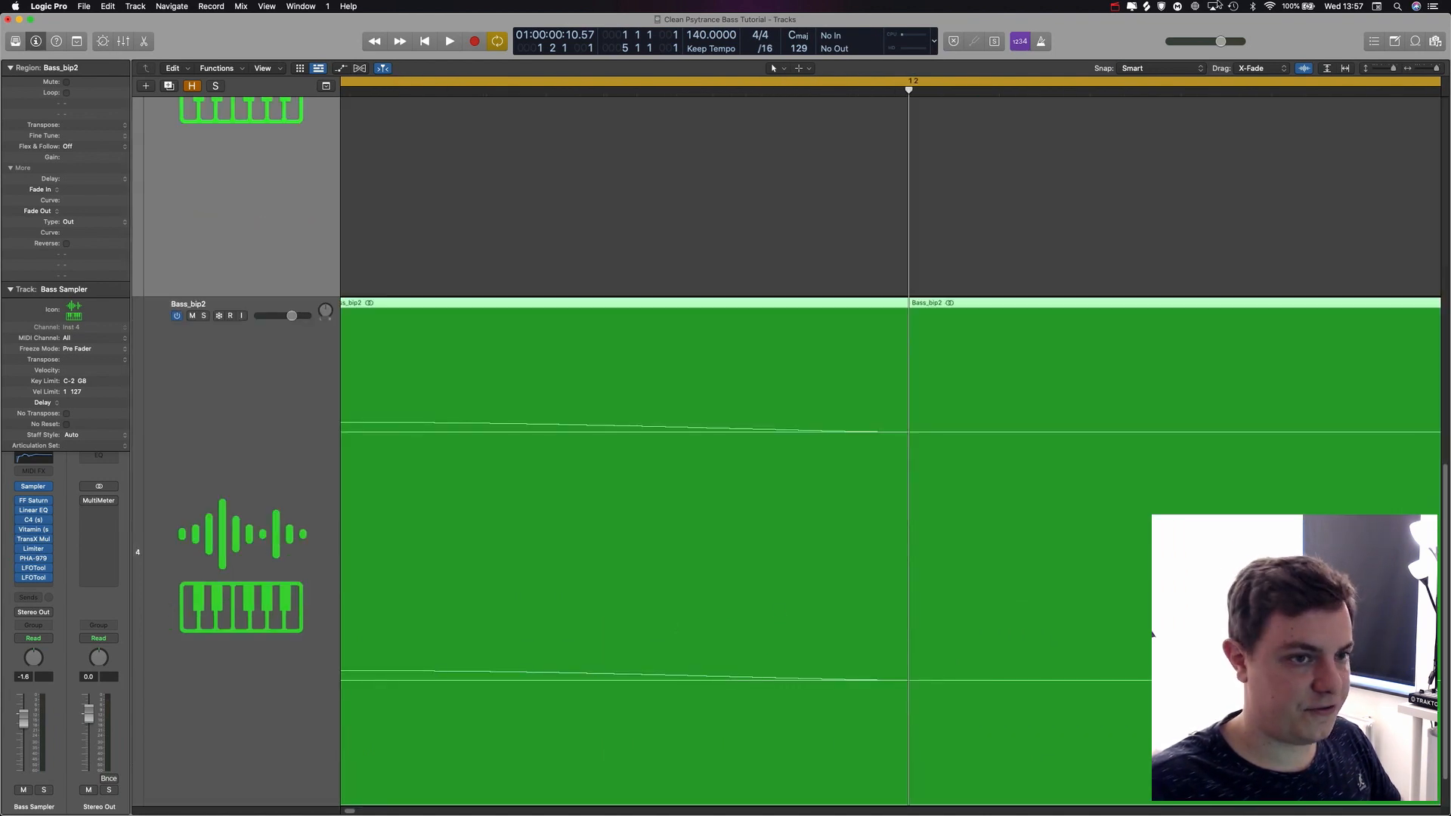
{"action": "scroll", "coordinate": [857, 330], "scroll_direction": "down", "scroll_amount": 2}
{"action": "scroll", "coordinate": [834, 475], "scroll_direction": "right", "scroll_amount": 3}
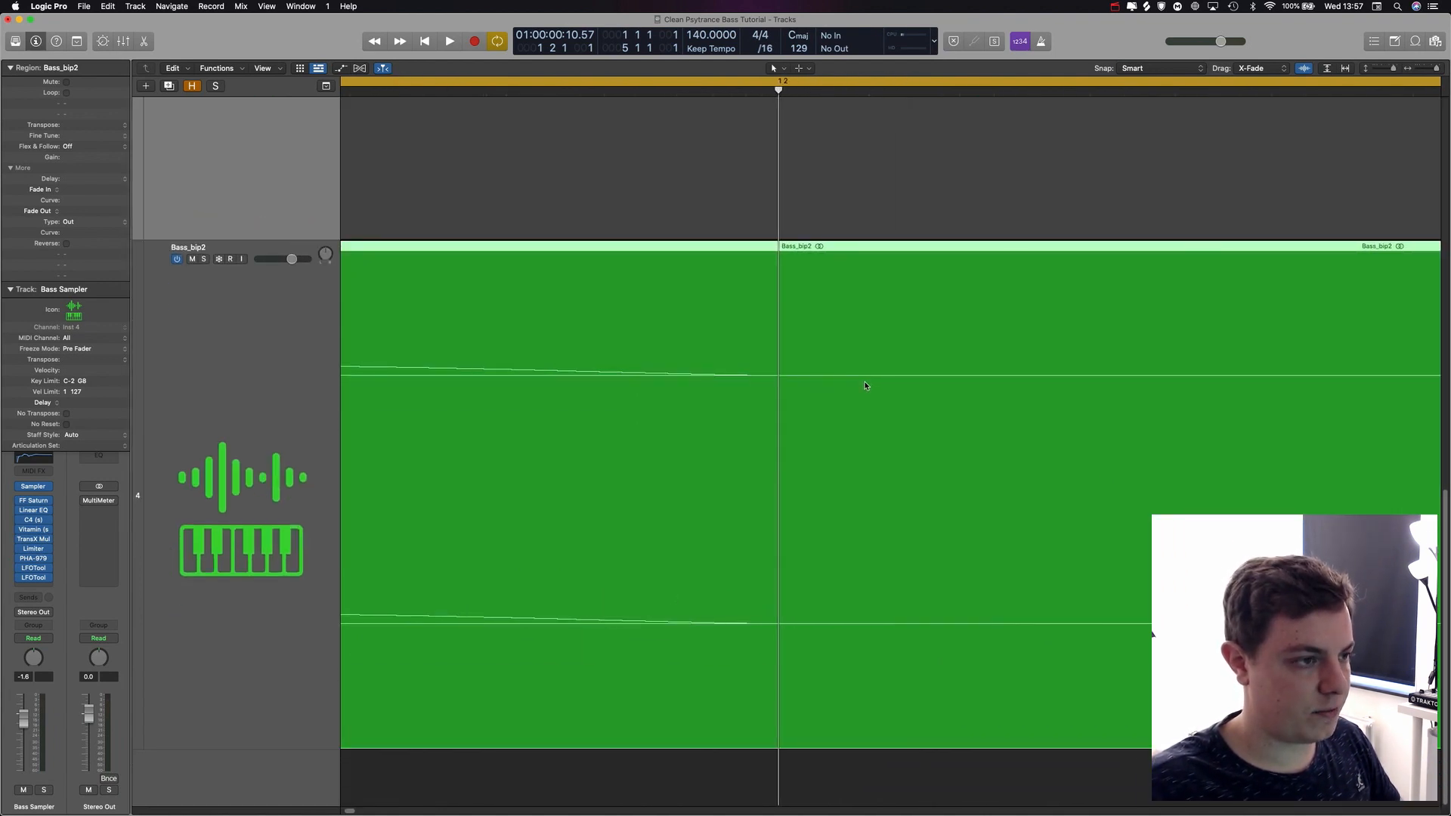
{"action": "scroll", "coordinate": [866, 386], "scroll_direction": "up", "scroll_amount": 10}
{"action": "scroll", "coordinate": [808, 352], "scroll_direction": "down", "scroll_amount": 10}
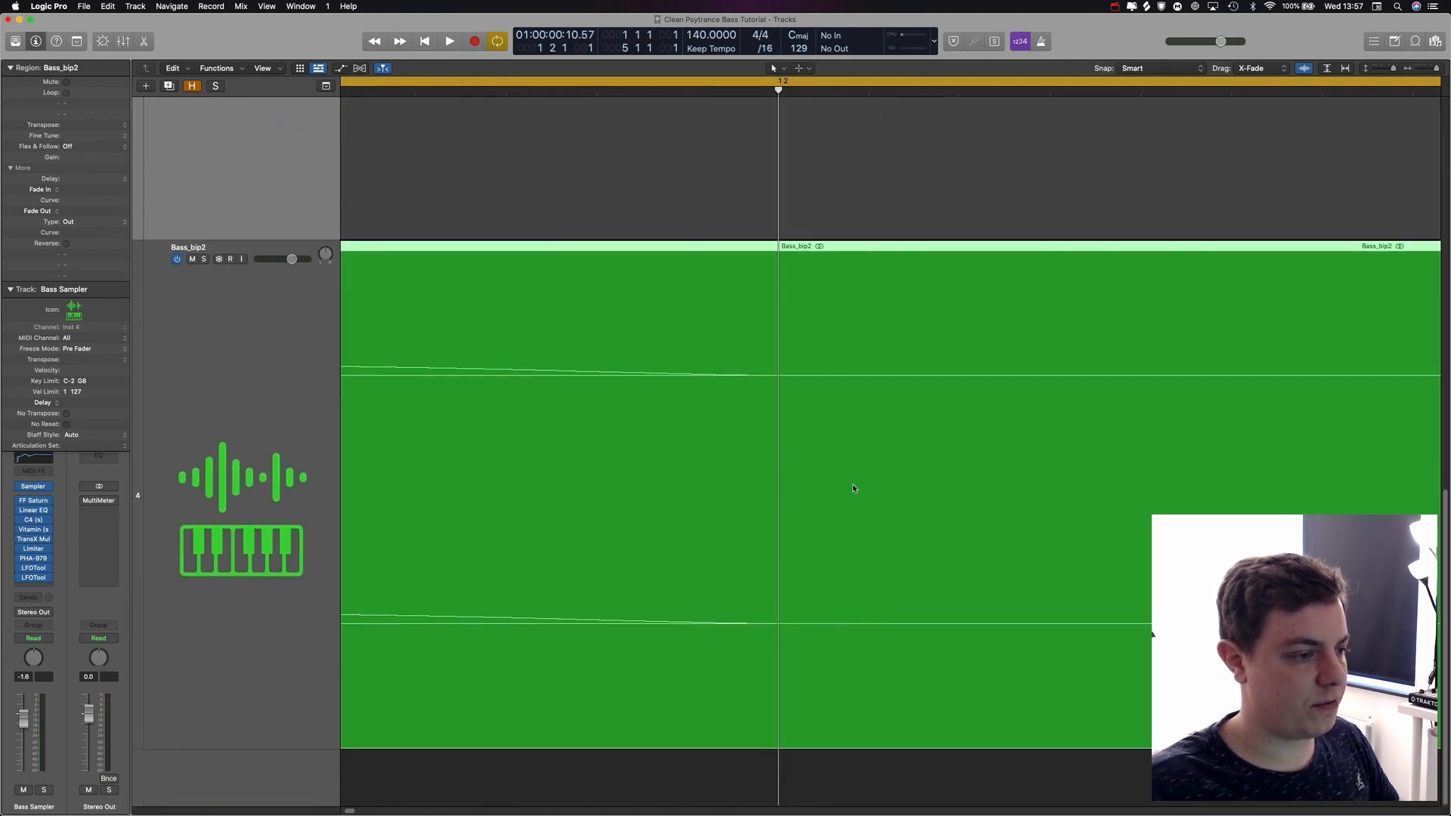
{"action": "key", "text": "super+Left"}
{"action": "key", "text": "super+Left"}
{"action": "key", "text": "super+Left"}
{"action": "key", "text": "super+Left"}
{"action": "key", "text": "super+Left"}
{"action": "key", "text": "super+Left"}
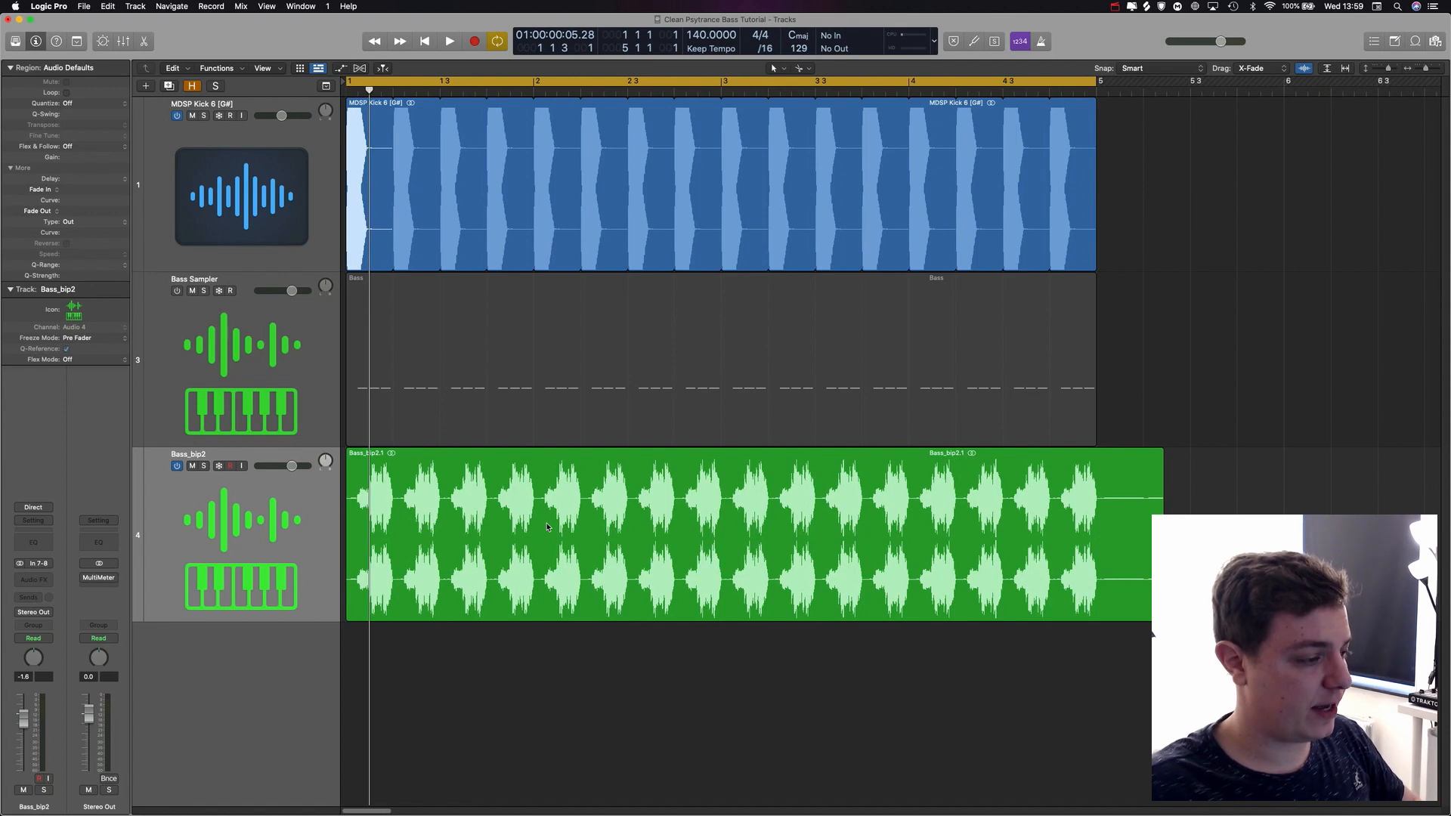
- Examine the Bass_bip2.1 waveform against the kick, checking alignment with the playhead at 1 2 and 1 1 2
{"action": "key", "text": "super+Down"}
{"action": "key", "text": "super+Right"}
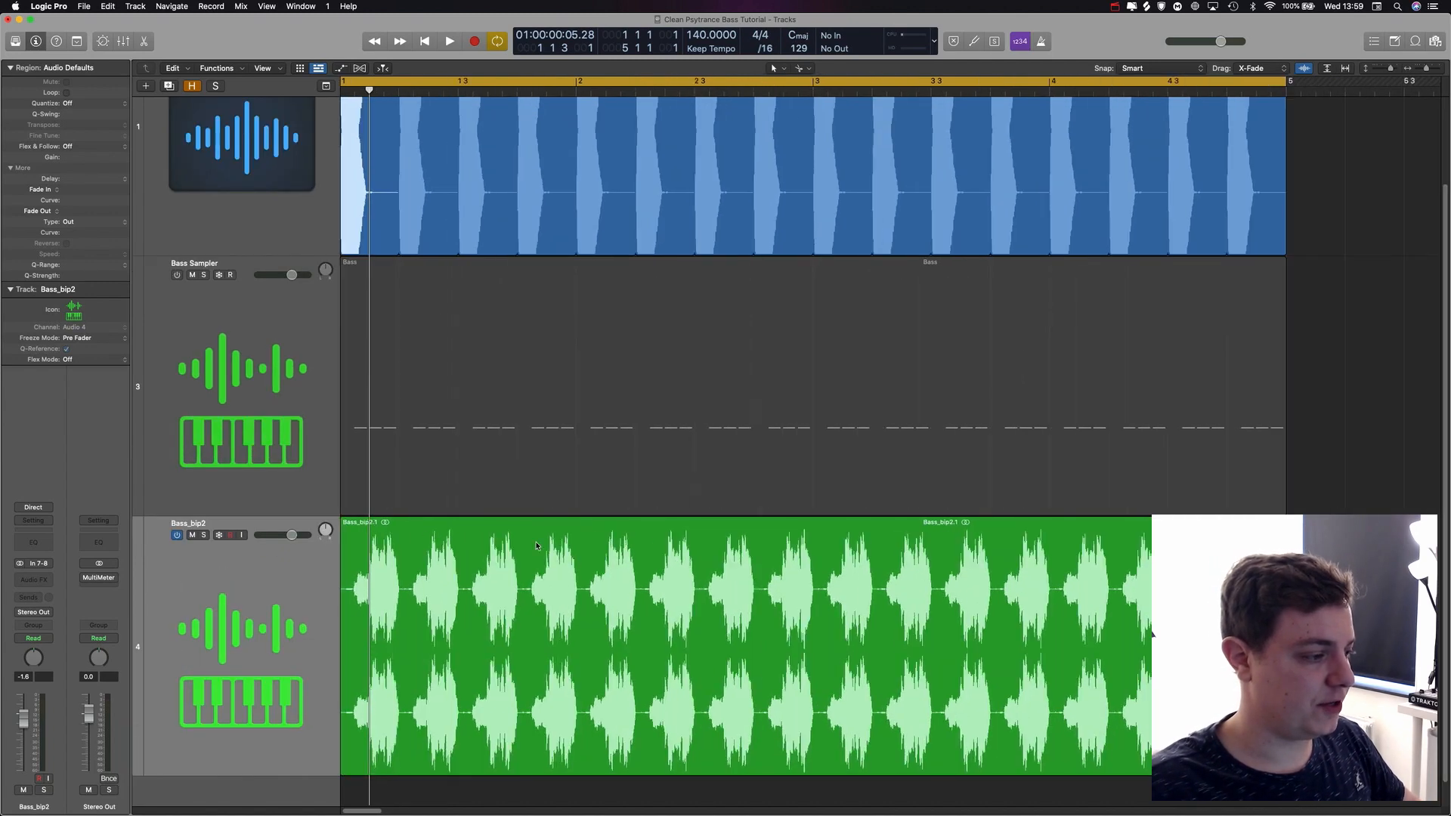
{"action": "key", "text": "super+Right"}
{"action": "key", "text": "super+Right"}
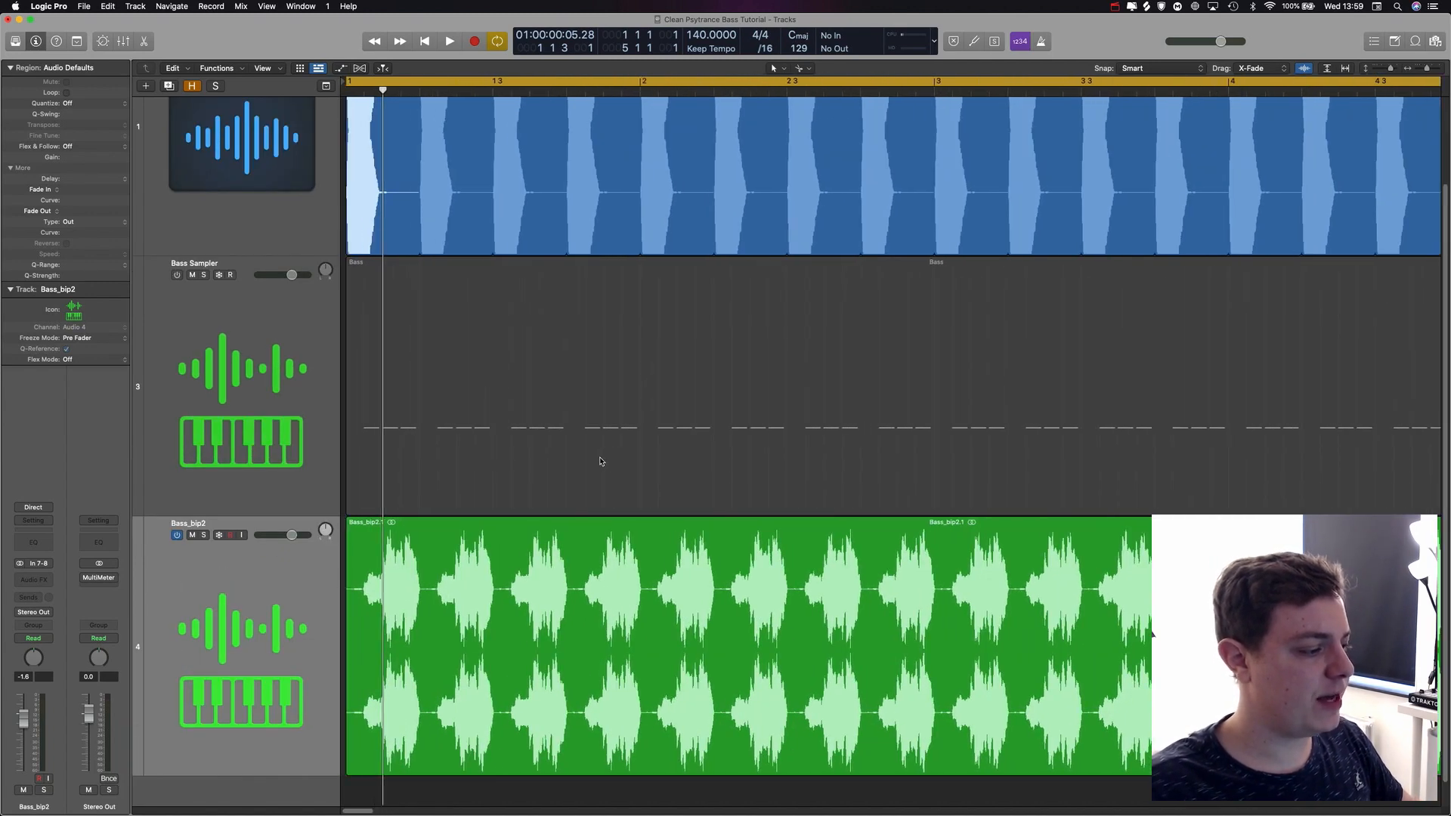
{"action": "key", "text": "super+Right"}
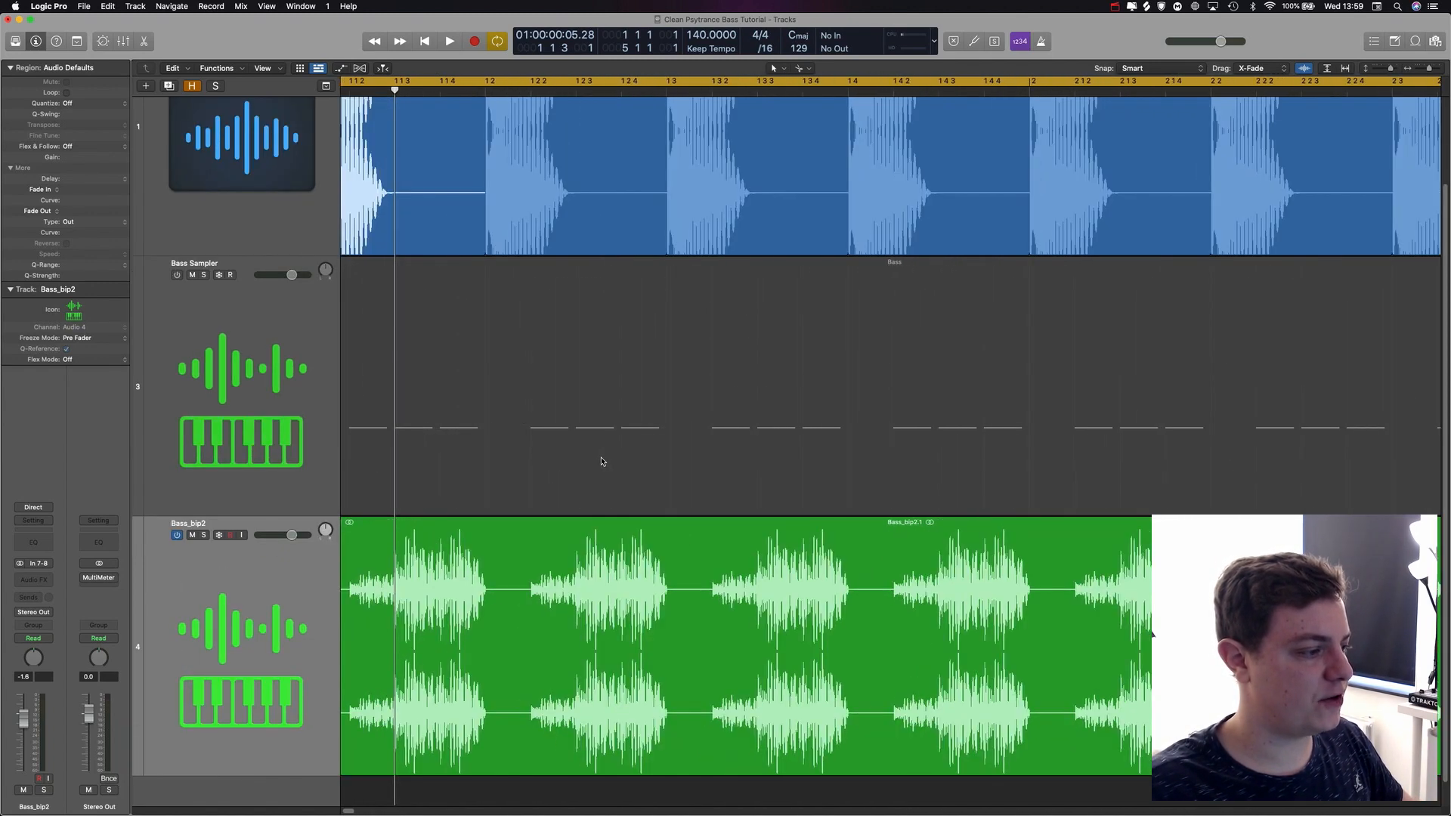
{"action": "left_click", "coordinate": [517, 85]}
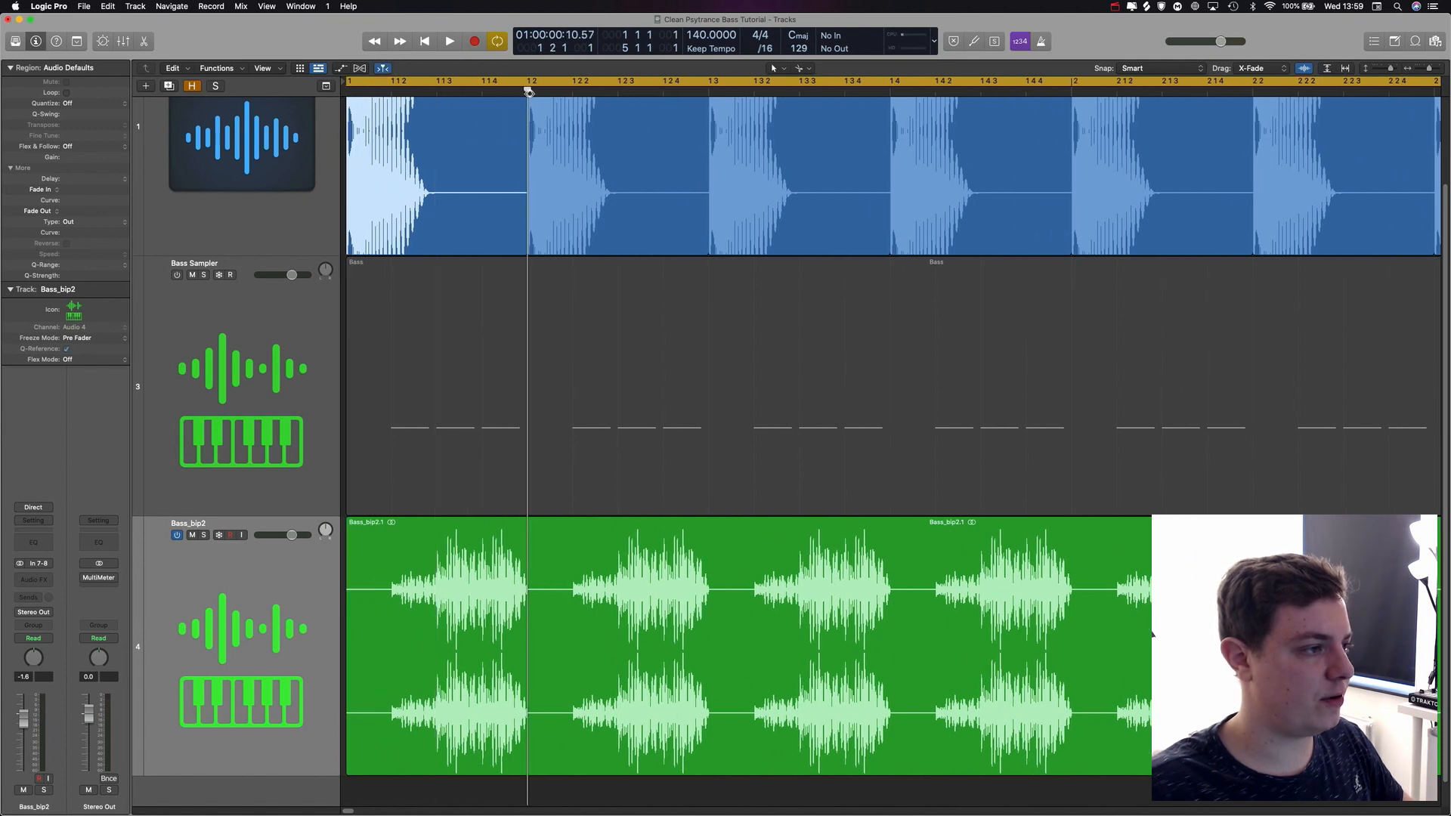
{"action": "scroll", "coordinate": [418, 189], "scroll_direction": "up", "scroll_amount": 3}
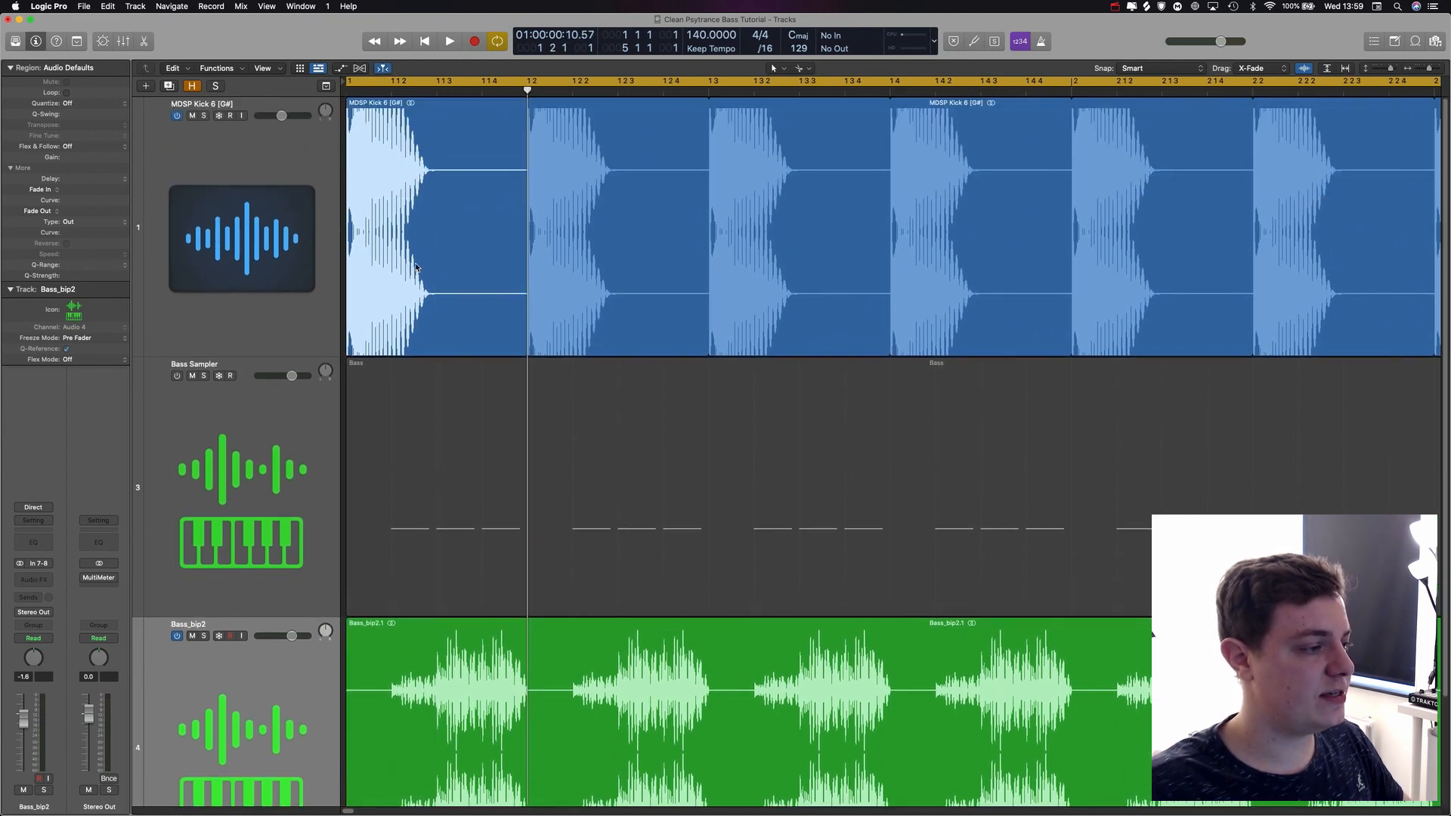
{"action": "left_click", "coordinate": [391, 92]}
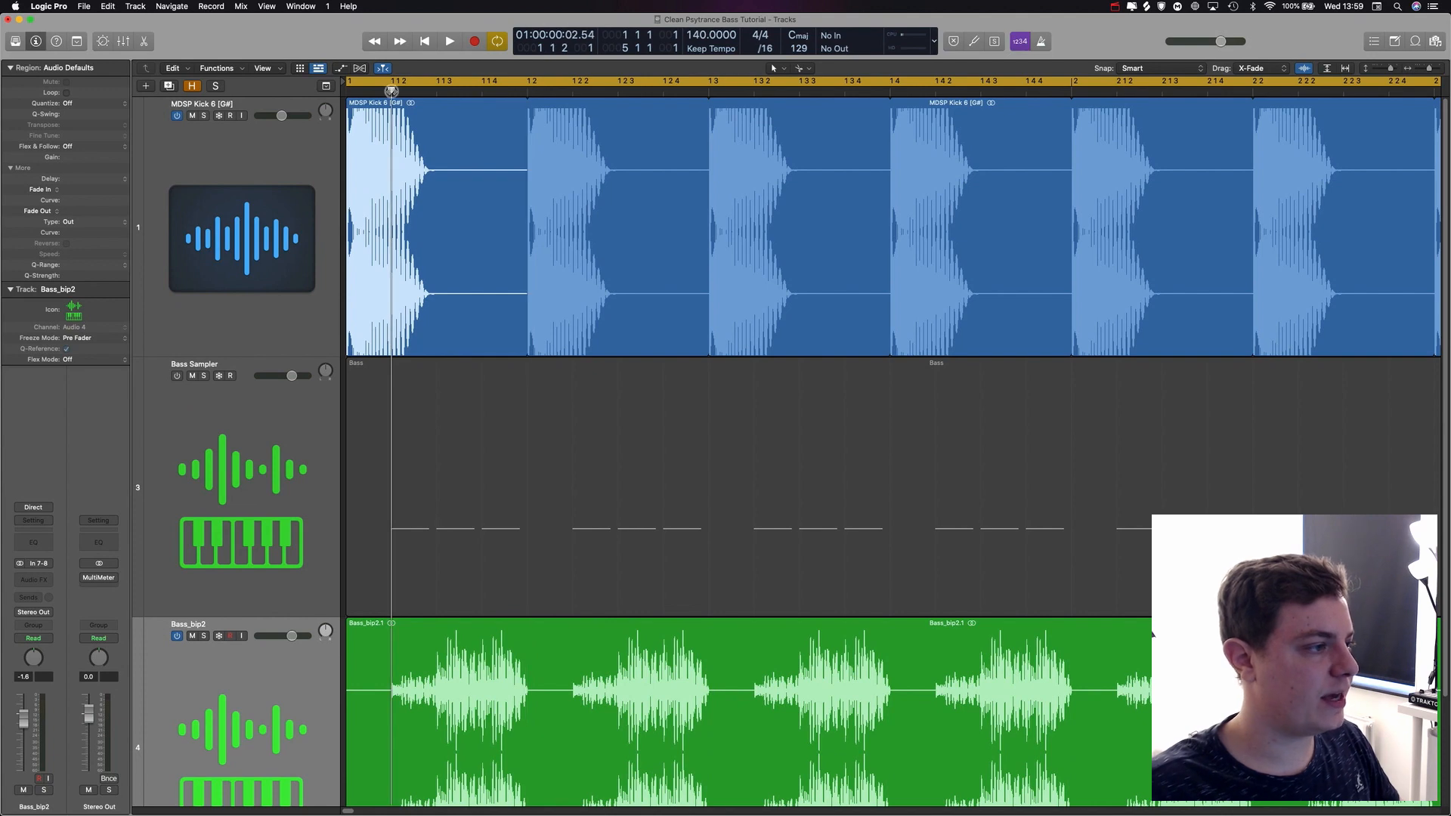
{"action": "key", "text": "super+Right"}
{"action": "key", "text": "super+Right"}
{"action": "key", "text": "super+Left"}
{"action": "key", "text": "super+Left"}
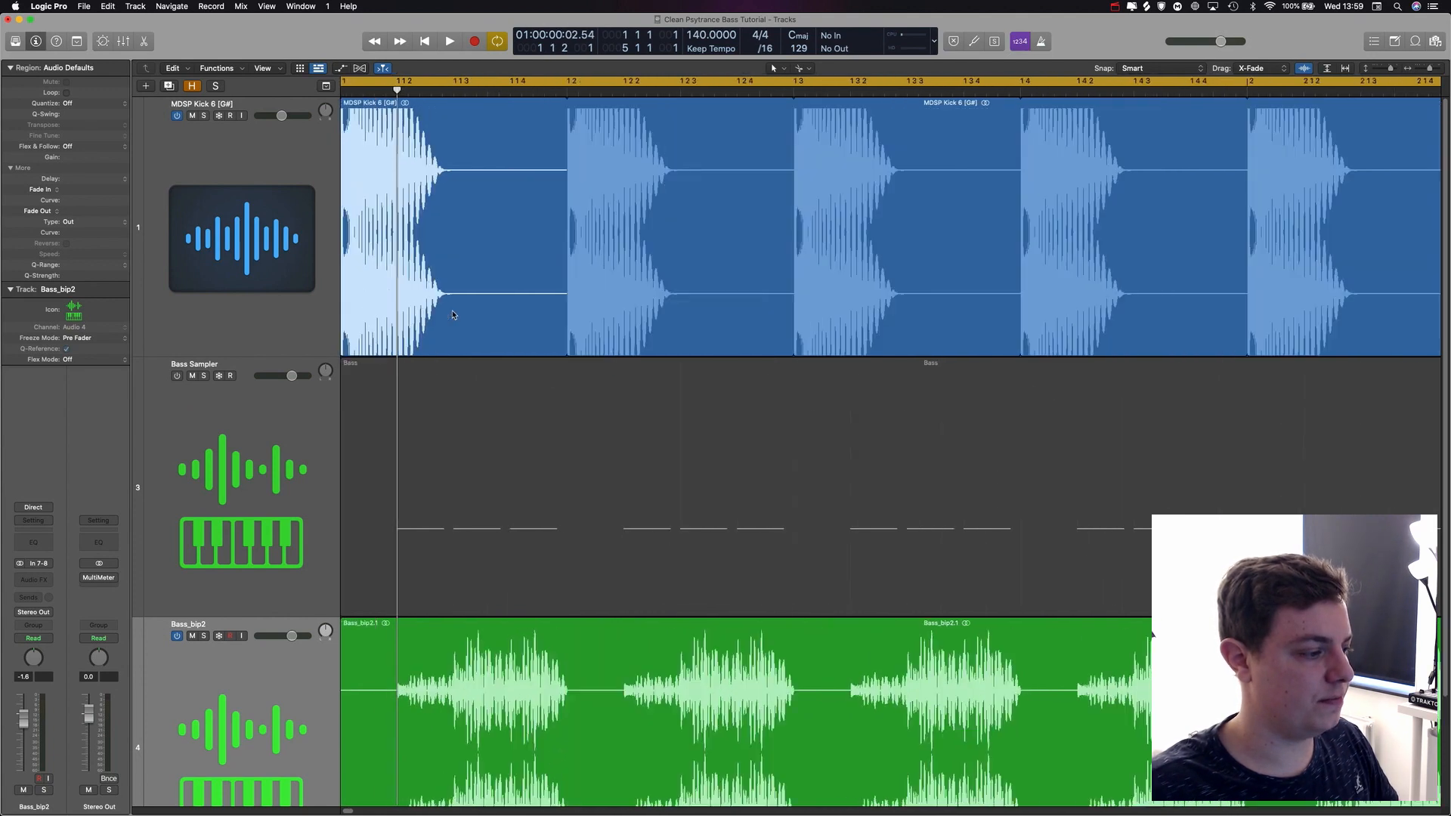
- Divide the Bass_bip2.1 region into multiple equal slices, with the first cut at position 1 1 3 1
{"action": "left_click", "coordinate": [252, 452]}
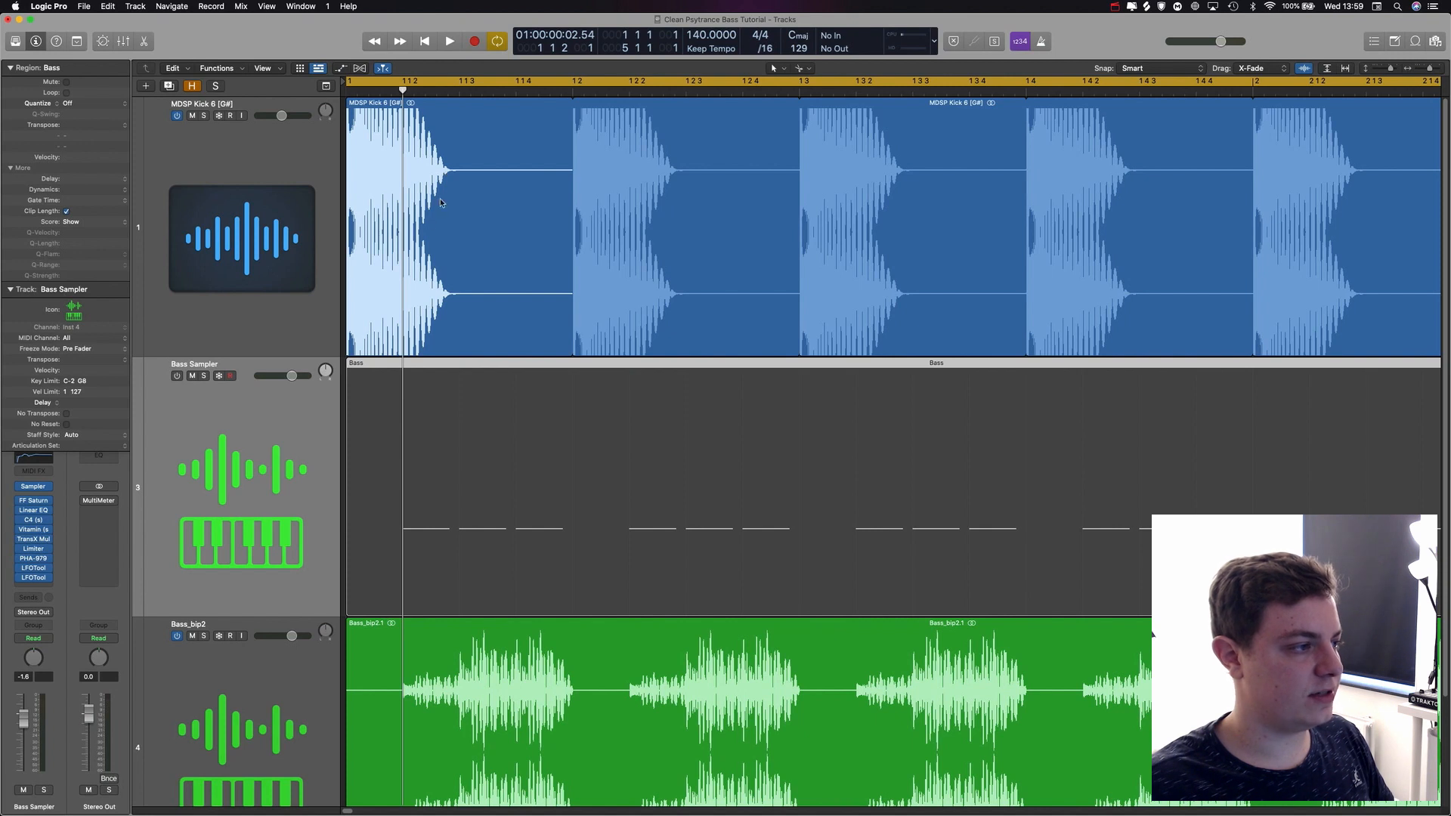
{"action": "left_click", "coordinate": [548, 700]}
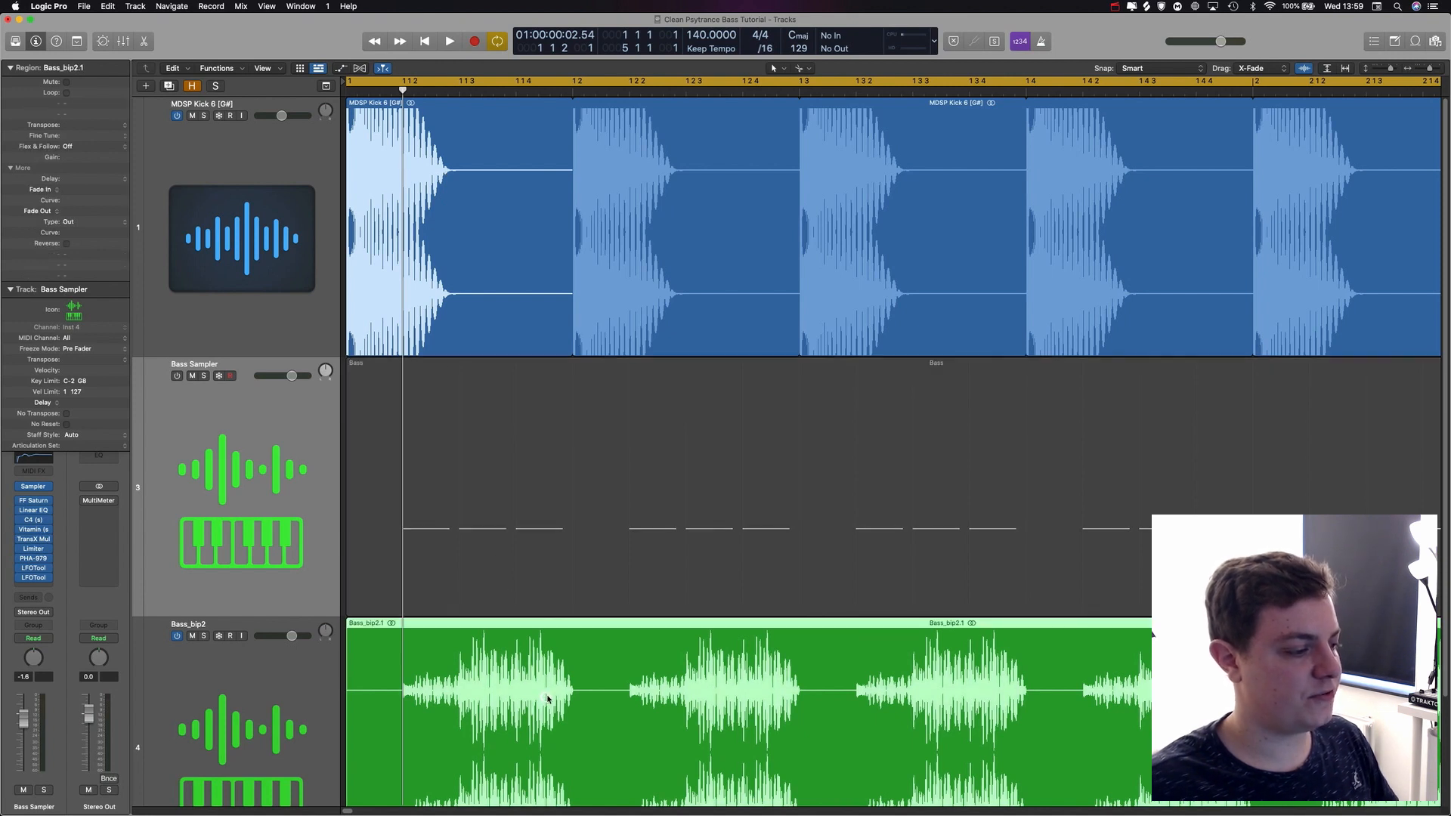
{"action": "left_click", "coordinate": [403, 578]}
{"action": "scroll", "coordinate": [403, 577], "scroll_direction": "down", "scroll_amount": 4}
{"action": "left_click", "coordinate": [486, 564]}
{"action": "left_click", "coordinate": [467, 89]}
{"action": "scroll", "coordinate": [597, 640], "scroll_direction": "down", "scroll_amount": 3}
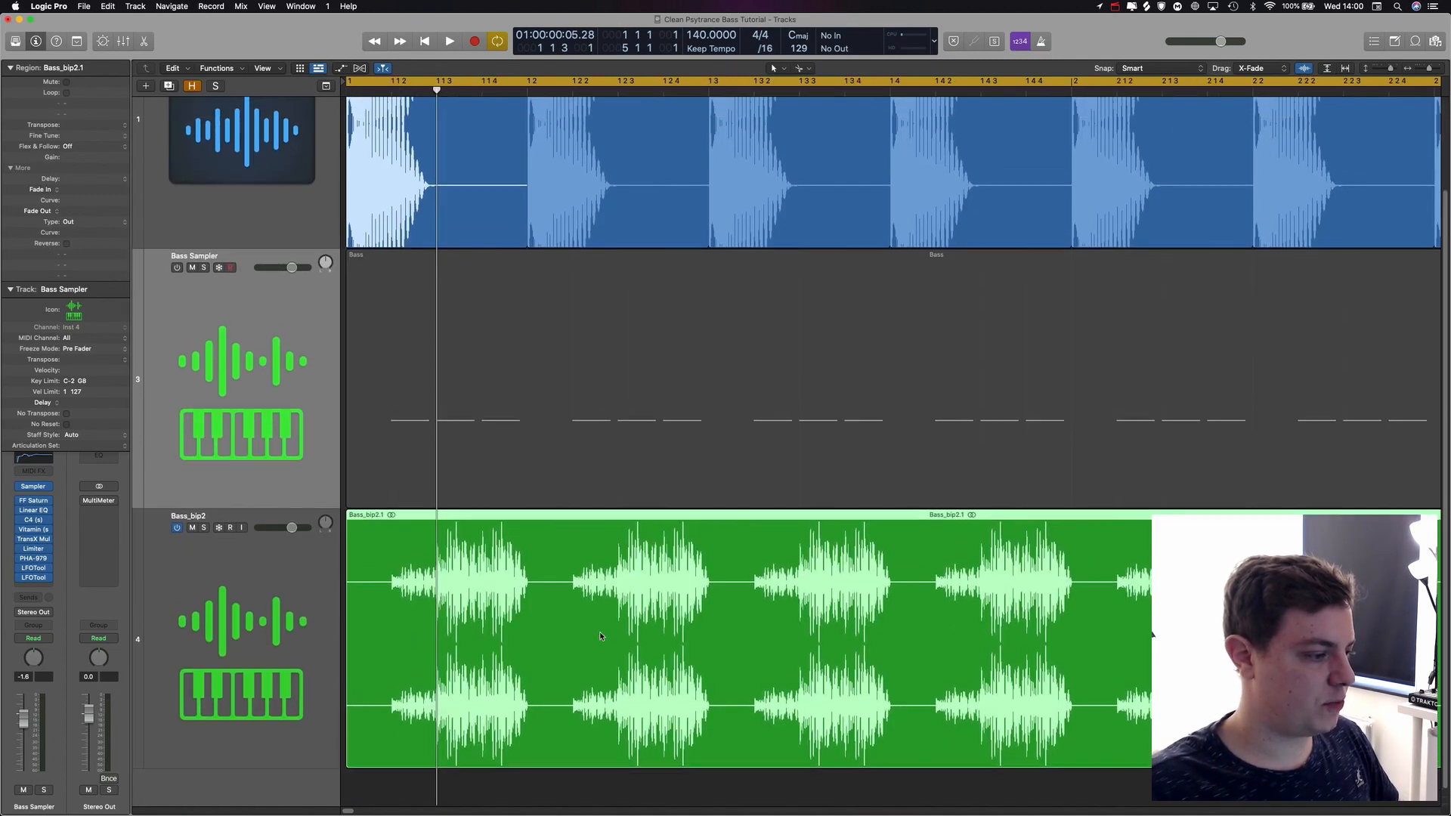
{"action": "key", "text": "super+Left"}
{"action": "key", "text": "super+Up"}
{"action": "key", "text": "super+Left"}
{"action": "key", "text": "super+Right"}
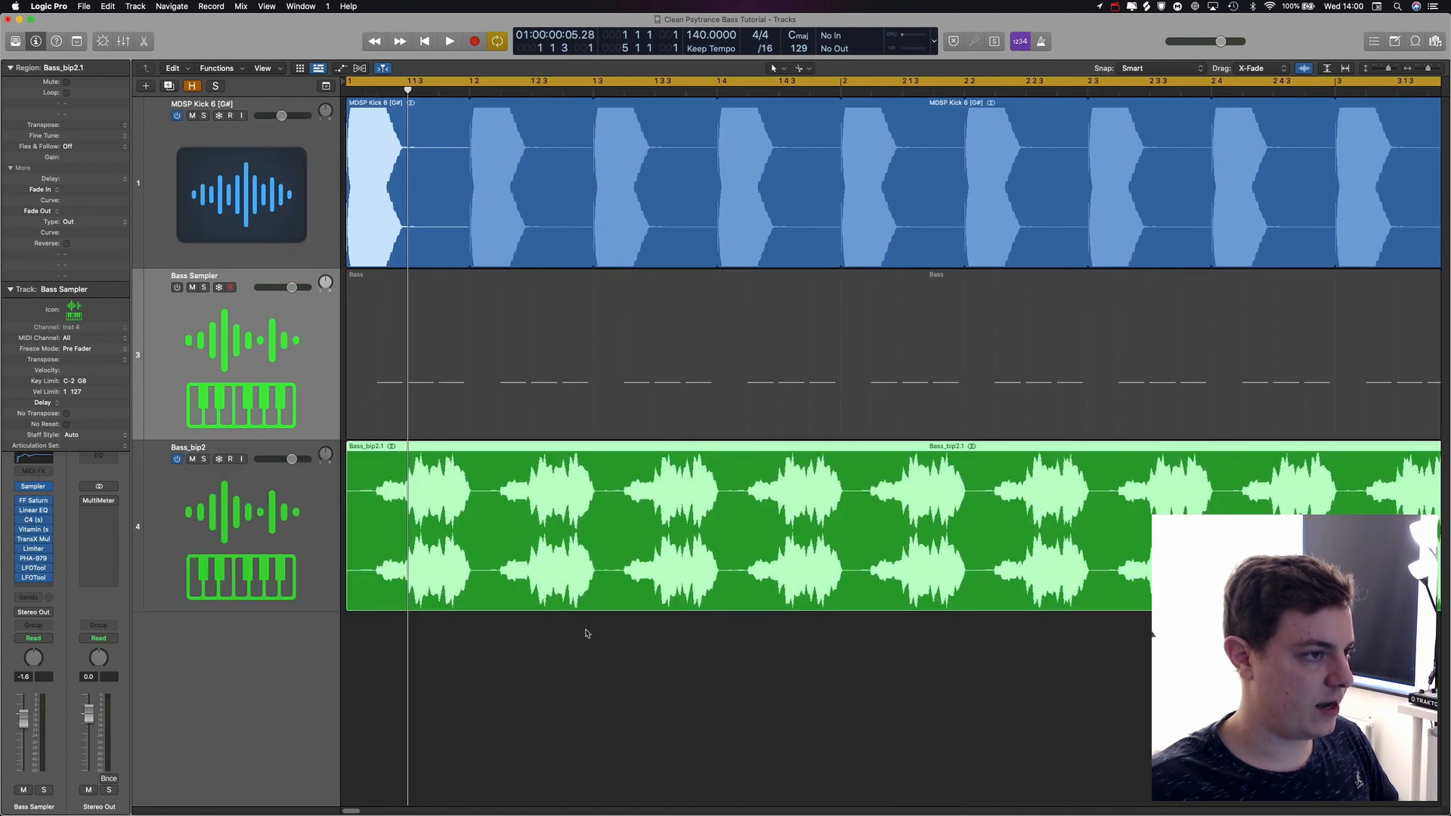
{"action": "left_click", "coordinate": [409, 529], "text": "alt"}
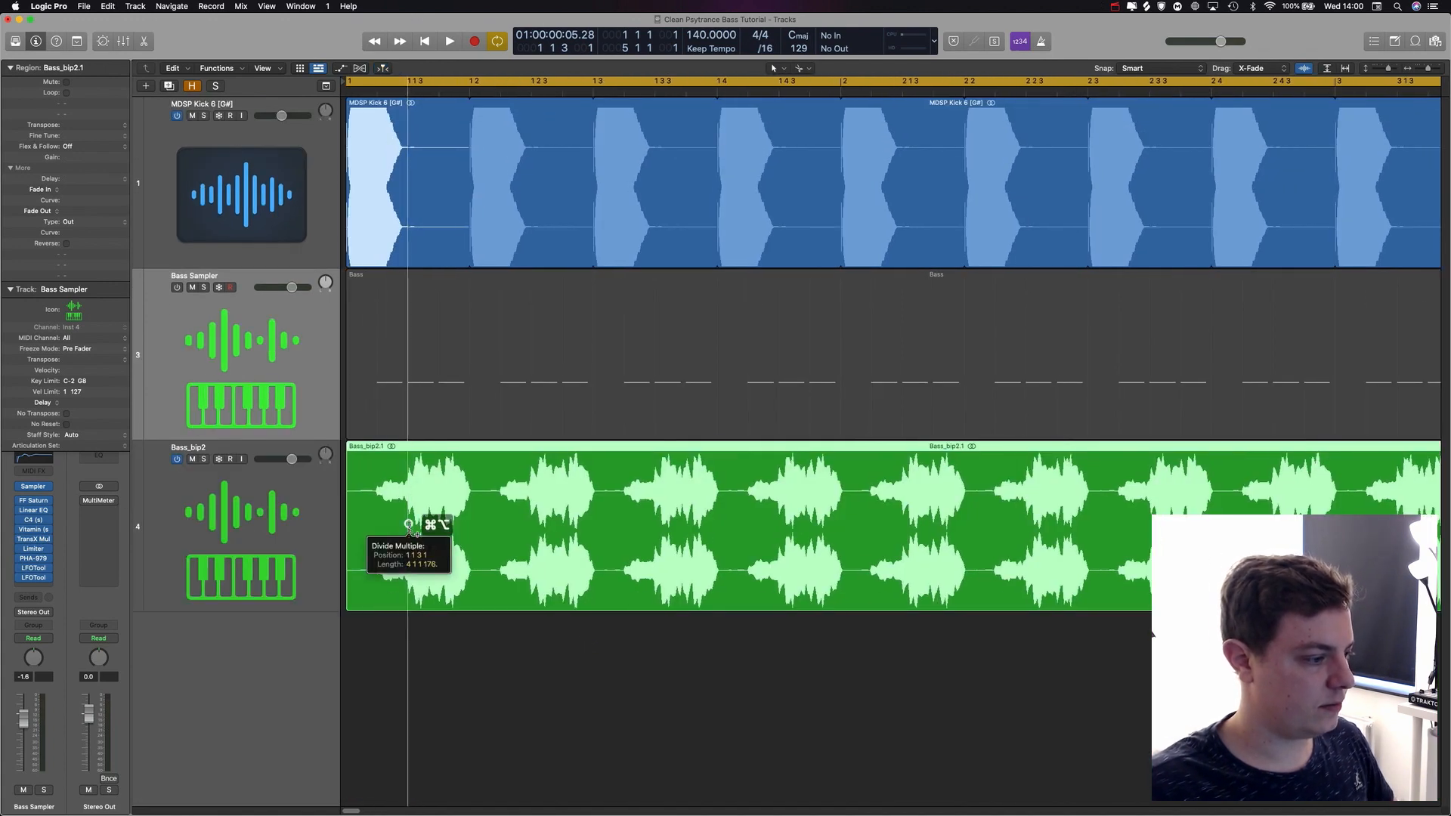
- Select all sixteen slices holding the first bass note of each beat and move them onto a new audio track below
{"action": "left_click", "coordinate": [383, 543]}
{"action": "left_click", "coordinate": [491, 520], "text": "shift"}
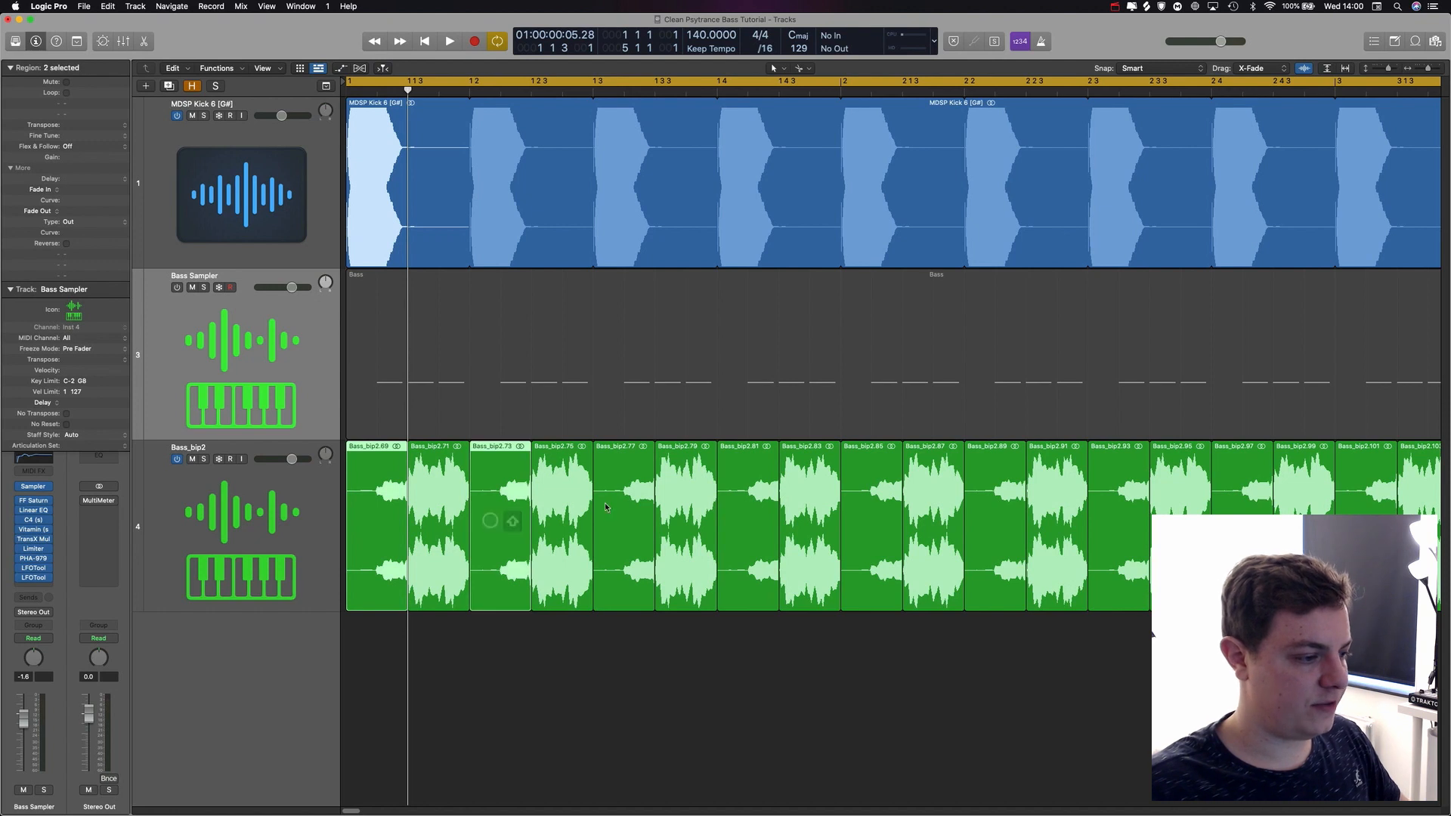
{"action": "left_click", "coordinate": [634, 510], "text": "shift"}
{"action": "left_click", "coordinate": [756, 501], "text": "shift"}
{"action": "left_click", "coordinate": [876, 510], "text": "shift"}
{"action": "left_click", "coordinate": [1016, 511], "text": "shift"}
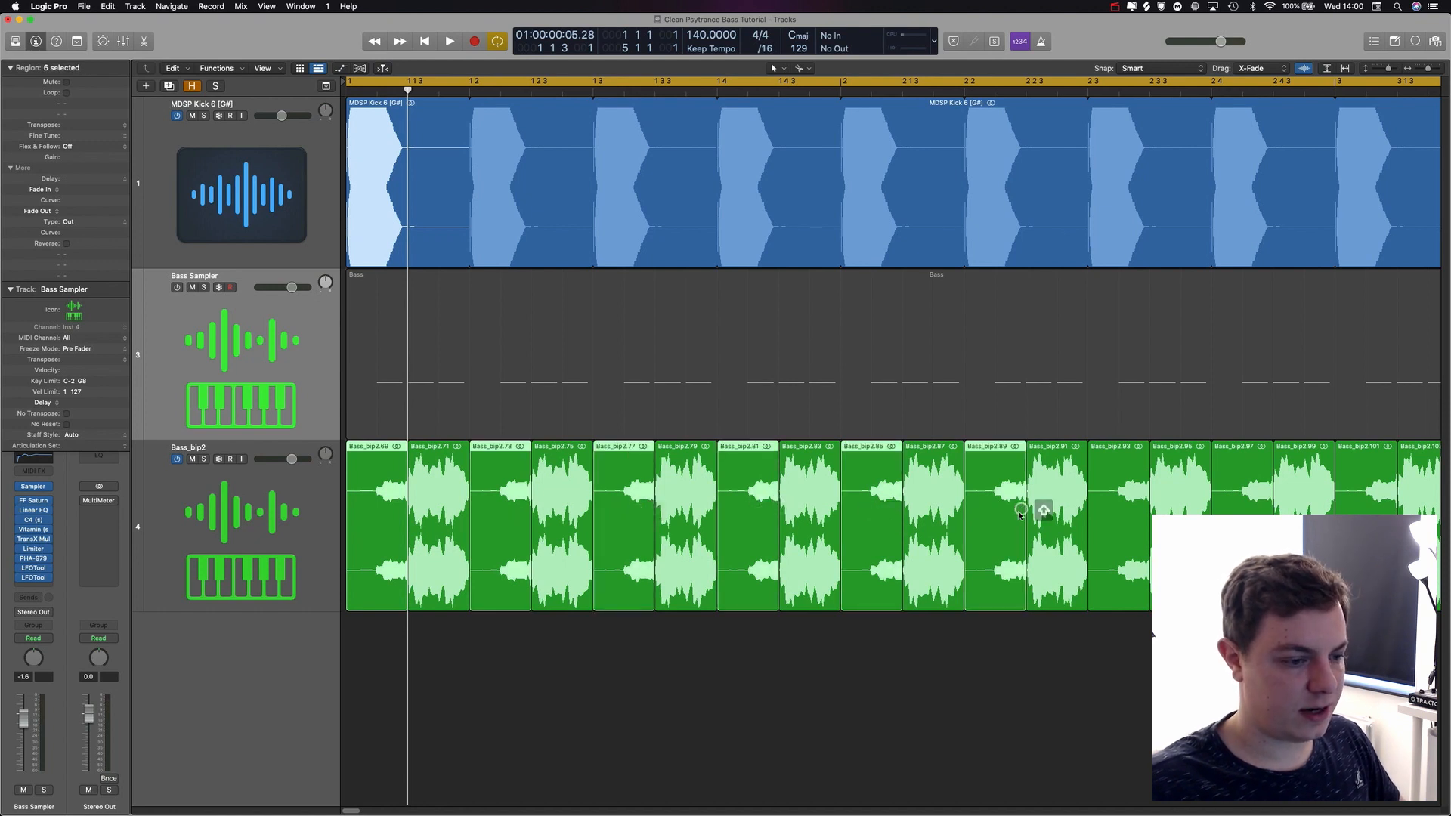
{"action": "left_click", "coordinate": [1134, 512], "text": "shift"}
{"action": "left_click", "coordinate": [1243, 507], "text": "shift"}
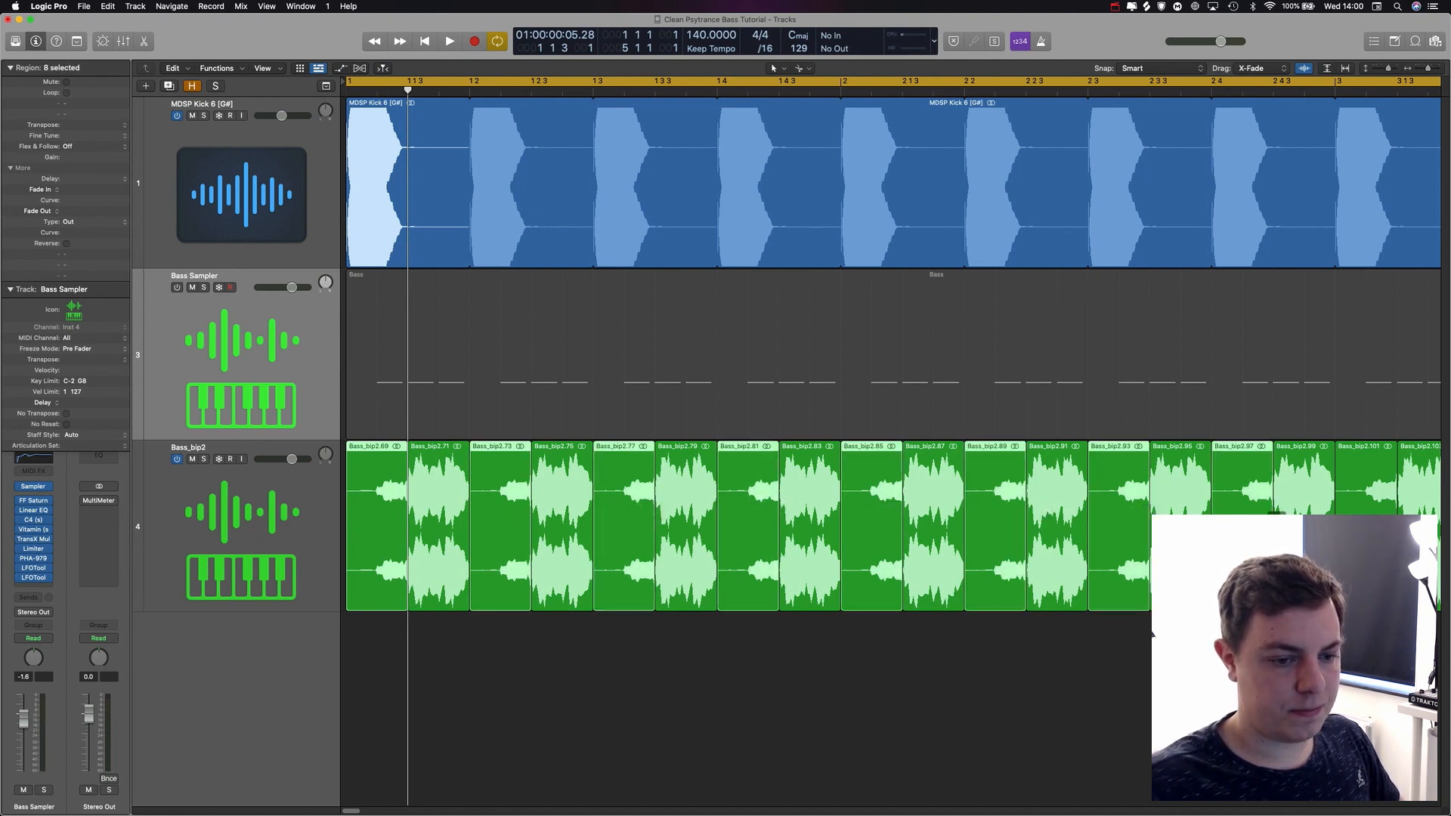
{"action": "left_click", "coordinate": [1383, 508], "text": "shift"}
{"action": "scroll", "coordinate": [1383, 508], "scroll_direction": "right", "scroll_amount": 1}
{"action": "scroll", "coordinate": [890, 533], "scroll_direction": "right", "scroll_amount": 5}
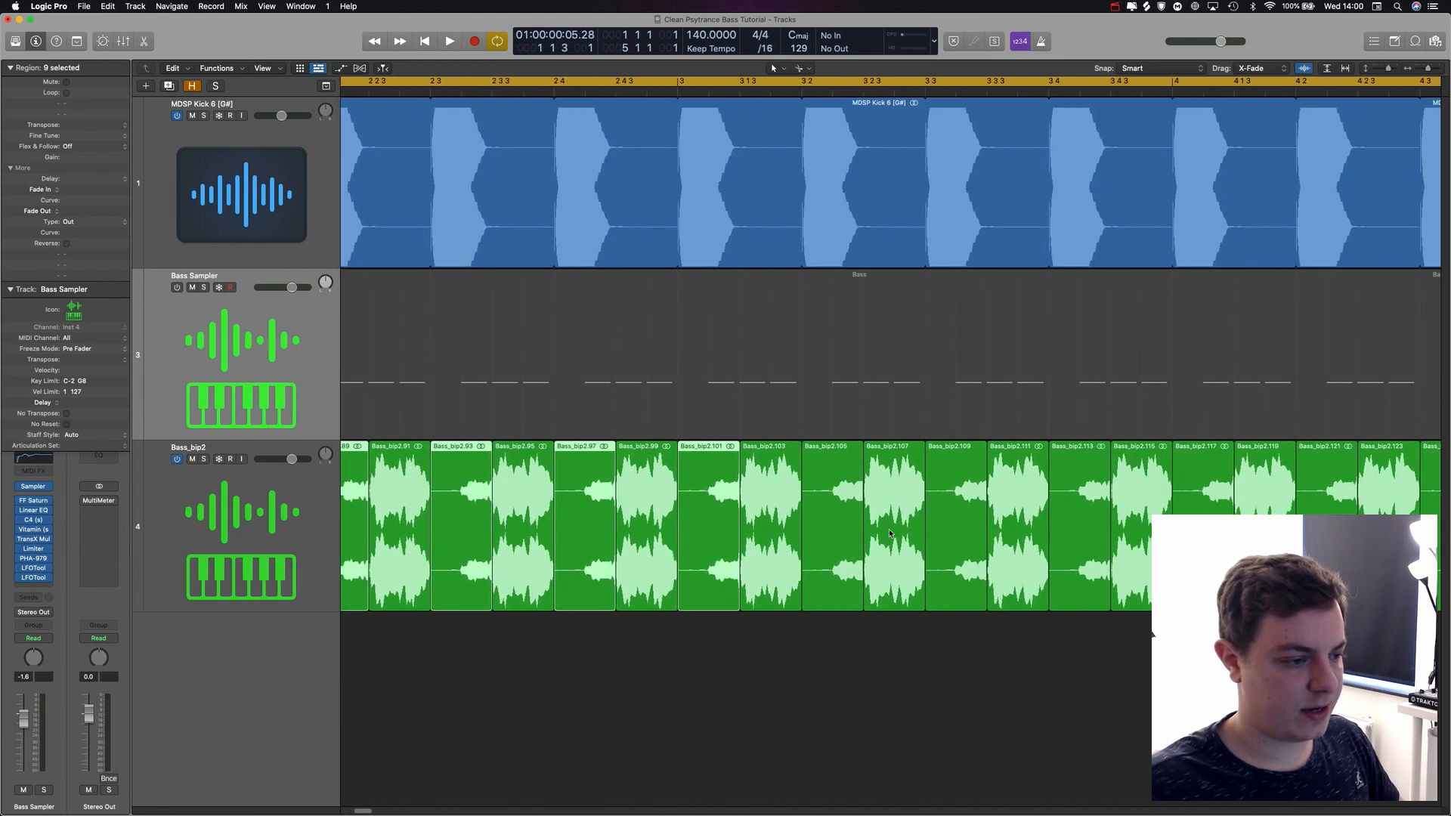
{"action": "left_click", "coordinate": [834, 556], "text": "shift"}
{"action": "left_click", "coordinate": [972, 535], "text": "shift"}
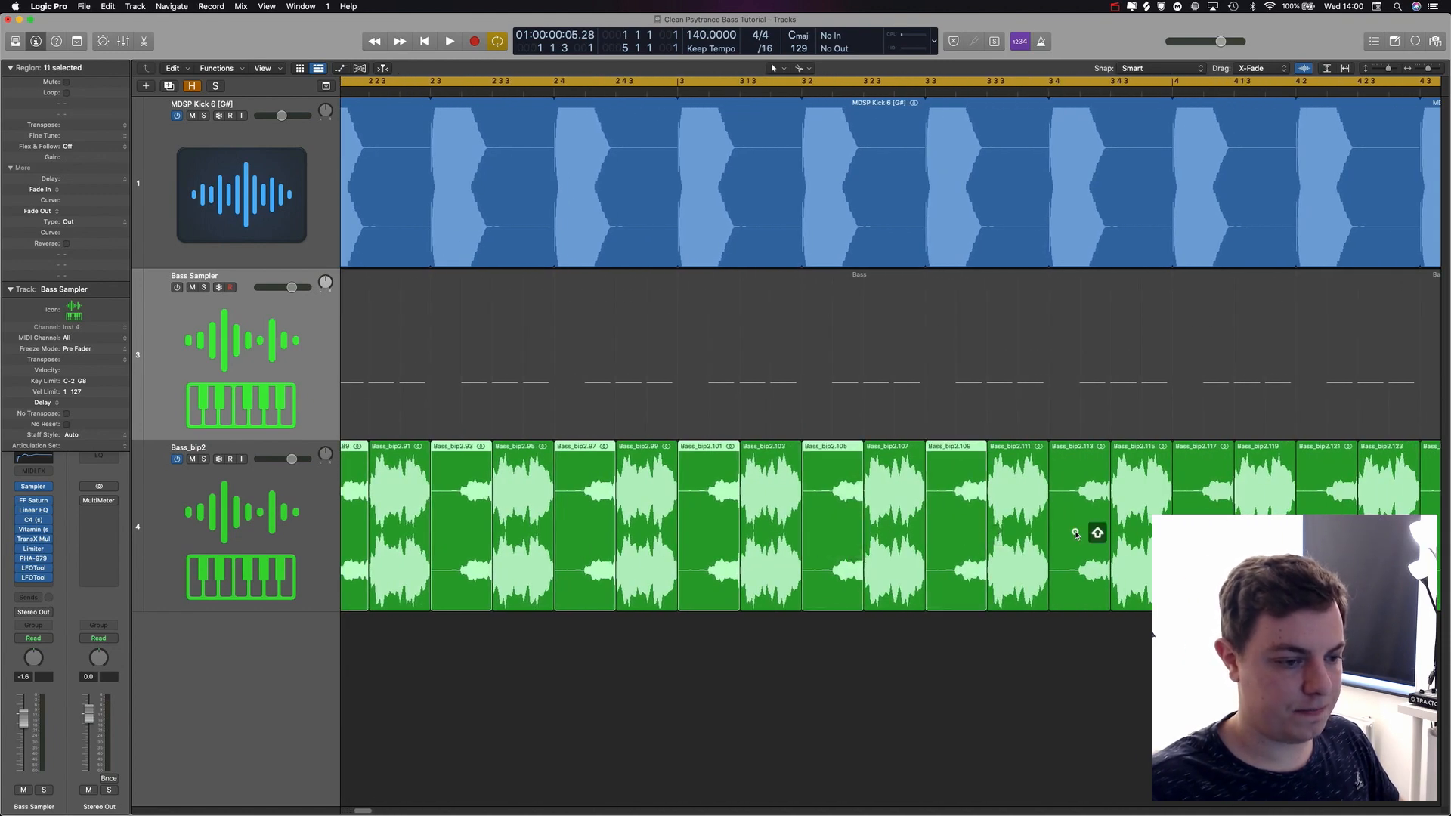
{"action": "left_click", "coordinate": [1088, 532], "text": "shift"}
{"action": "left_click", "coordinate": [1203, 484], "text": "shift"}
{"action": "left_click", "coordinate": [1341, 491], "text": "shift"}
{"action": "scroll", "coordinate": [1341, 491], "scroll_direction": "right", "scroll_amount": 3}
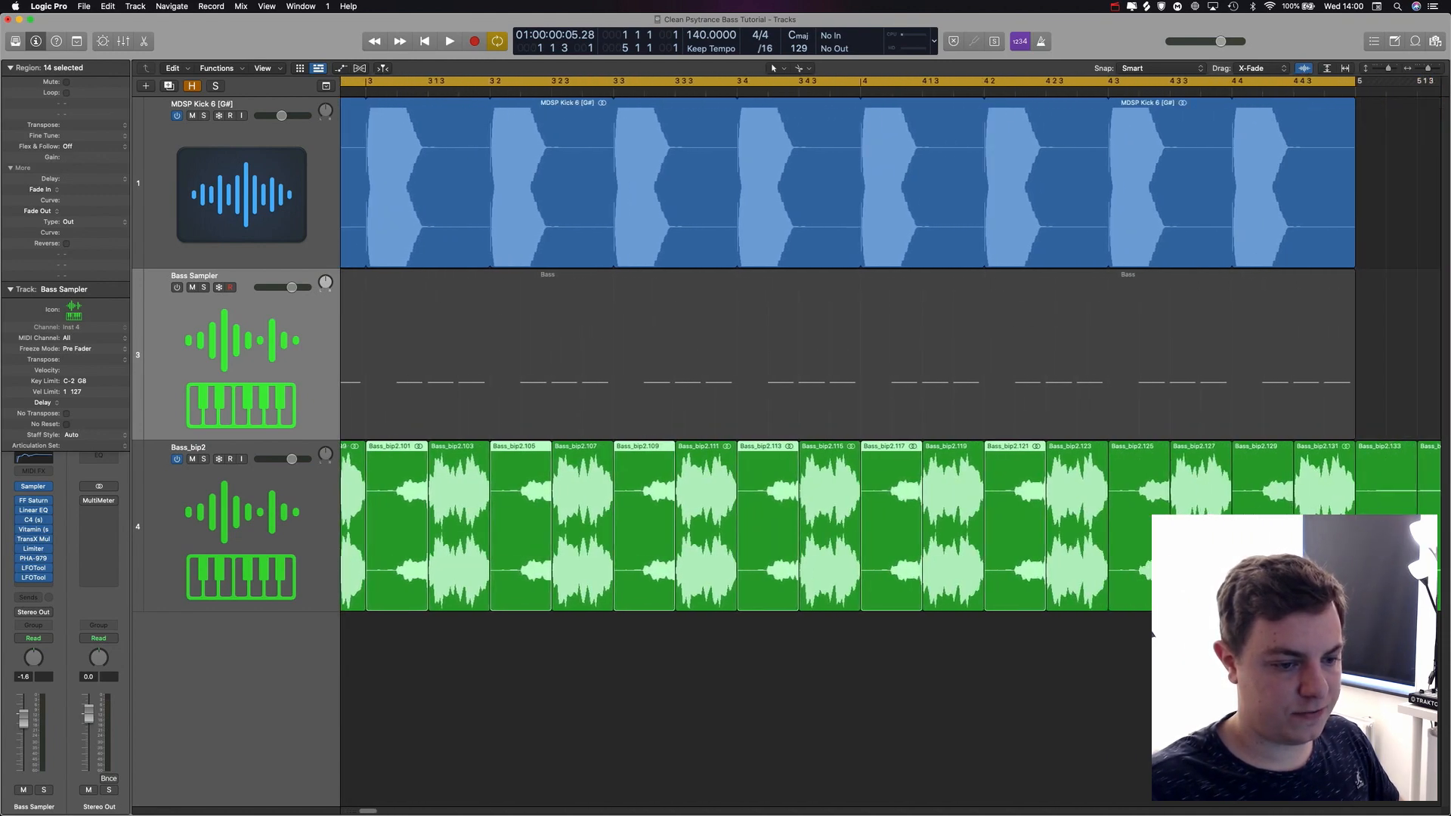
{"action": "left_click", "coordinate": [1140, 544], "text": "shift"}
{"action": "left_click", "coordinate": [1277, 491], "text": "shift"}
{"action": "scroll", "coordinate": [1277, 492], "scroll_direction": "left", "scroll_amount": 9}
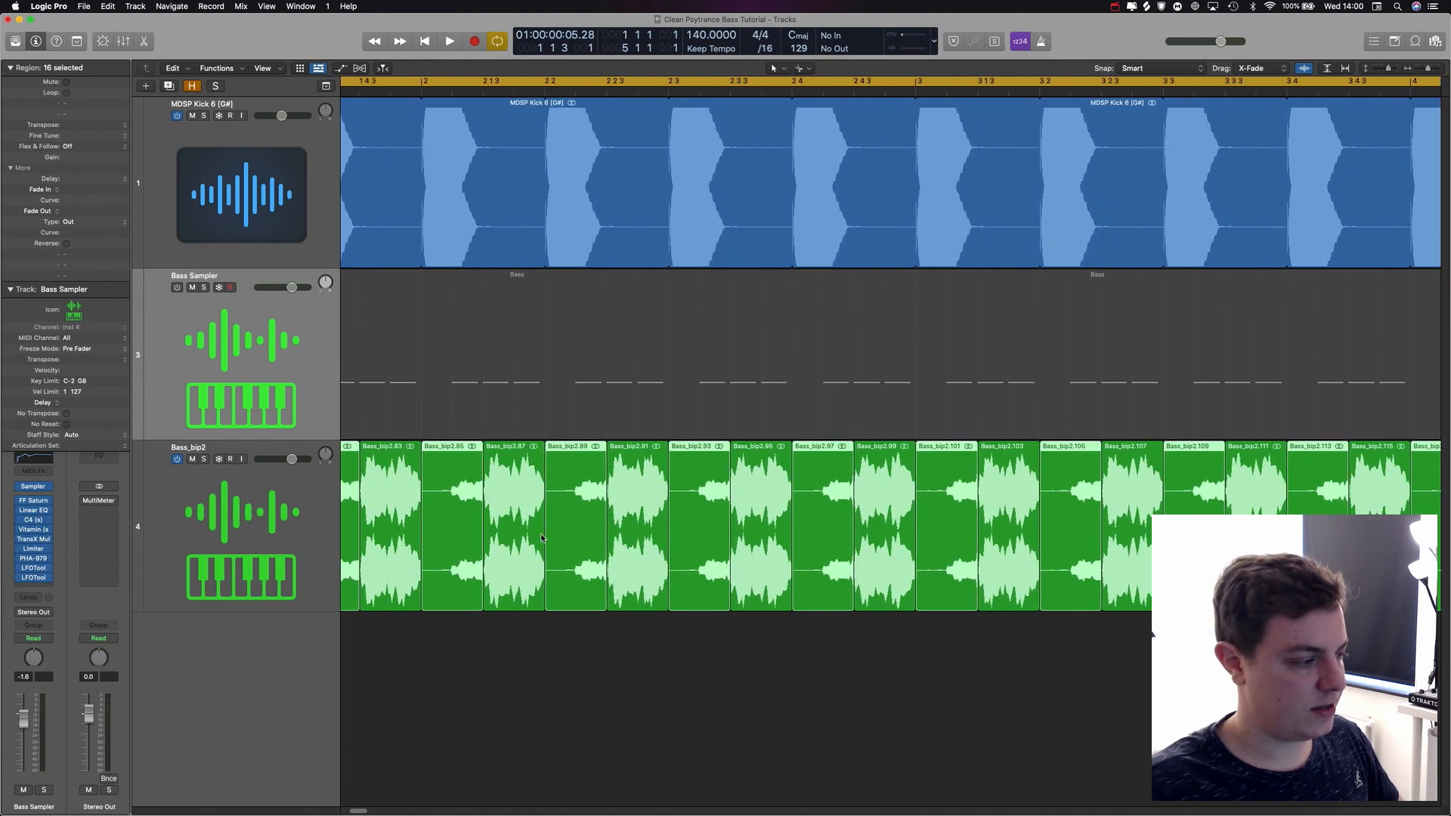
{"action": "left_click_drag", "start_coordinate": [371, 643], "coordinate": [373, 680]}
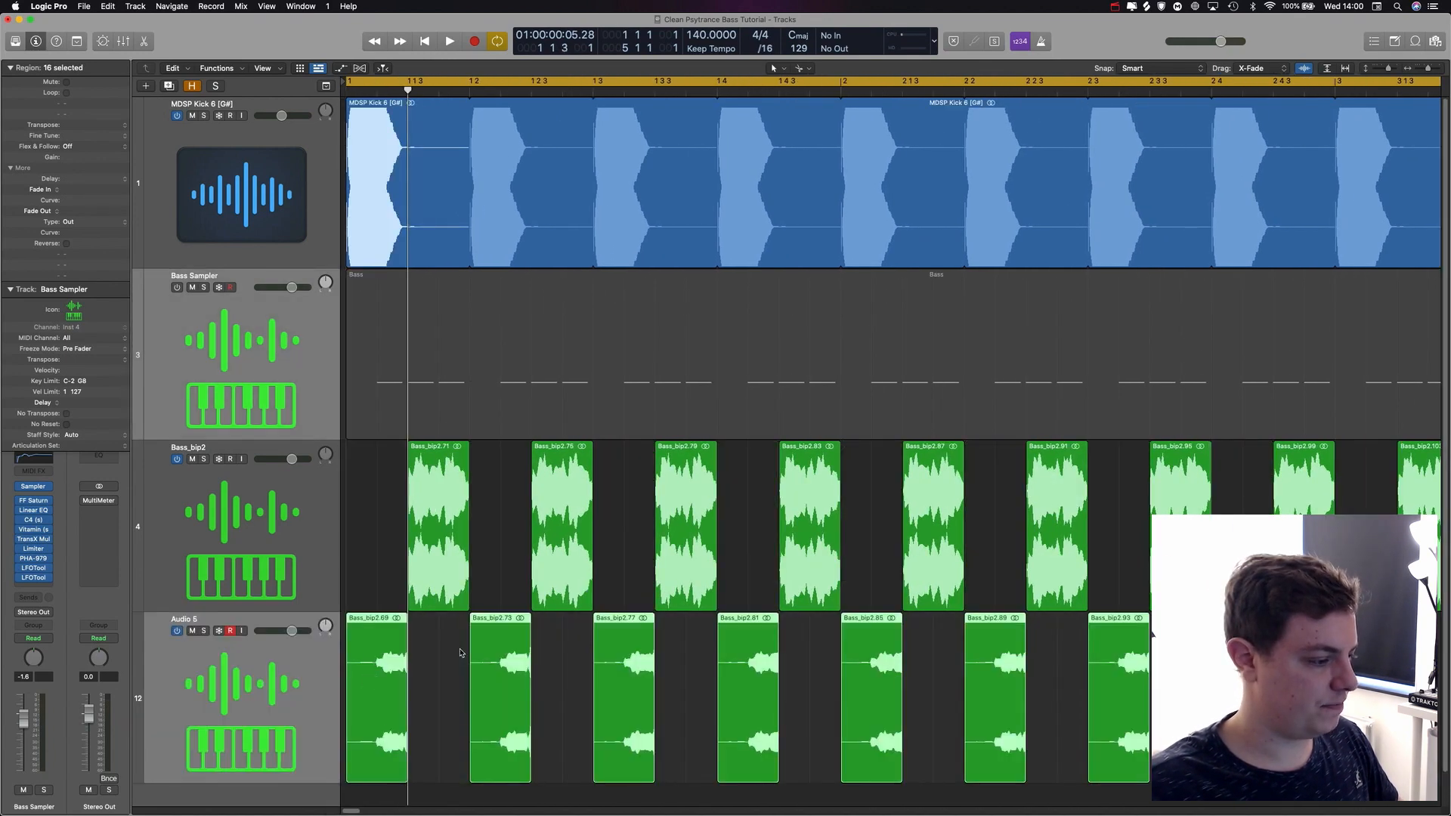
- Audition the Bass_bip2 and Audio 5 tracks soloed together, clear both solos and select Audio 5
{"action": "left_click", "coordinate": [543, 644], "text": "ctrl+alt"}
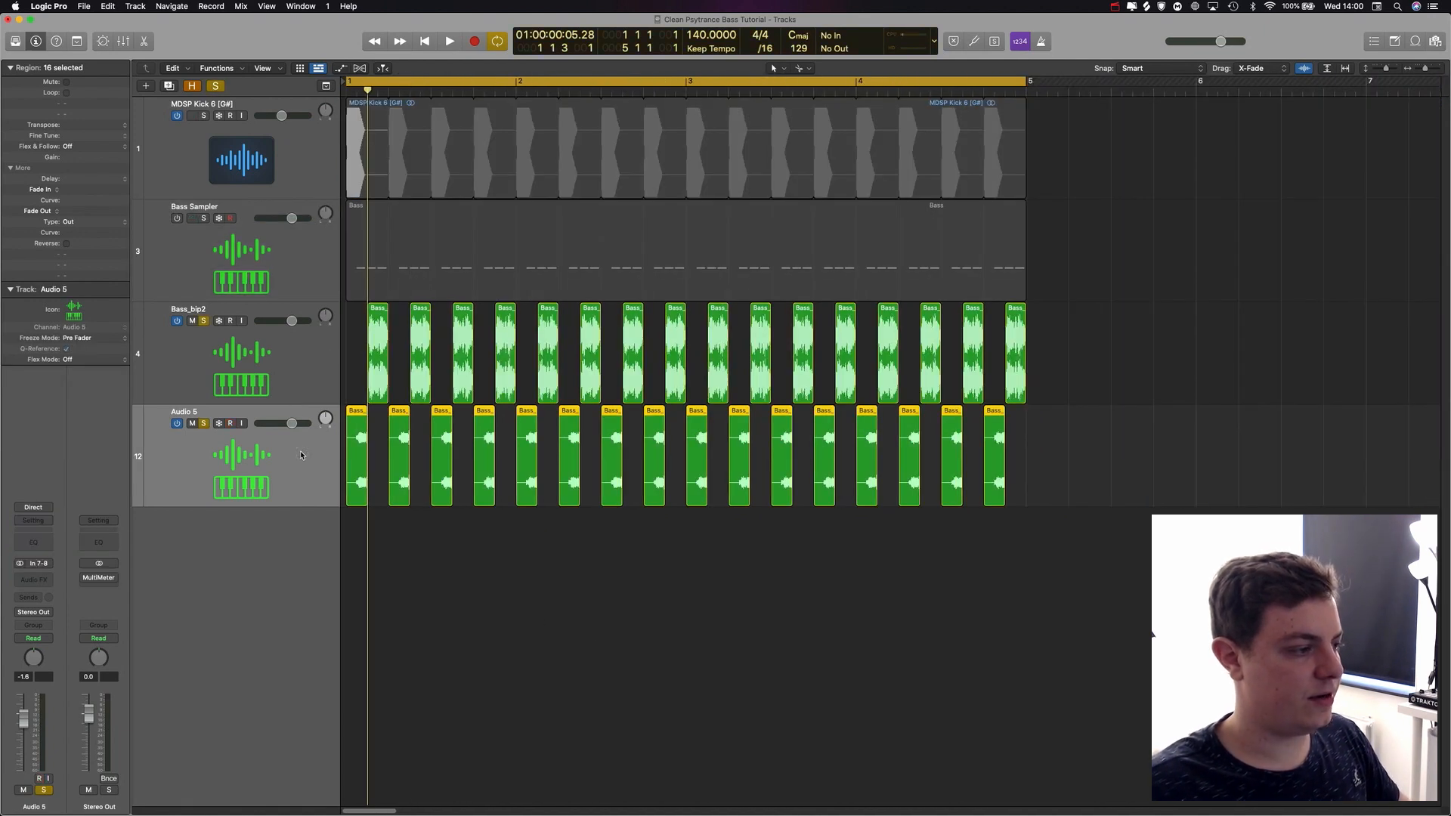
{"action": "key", "text": "space"}
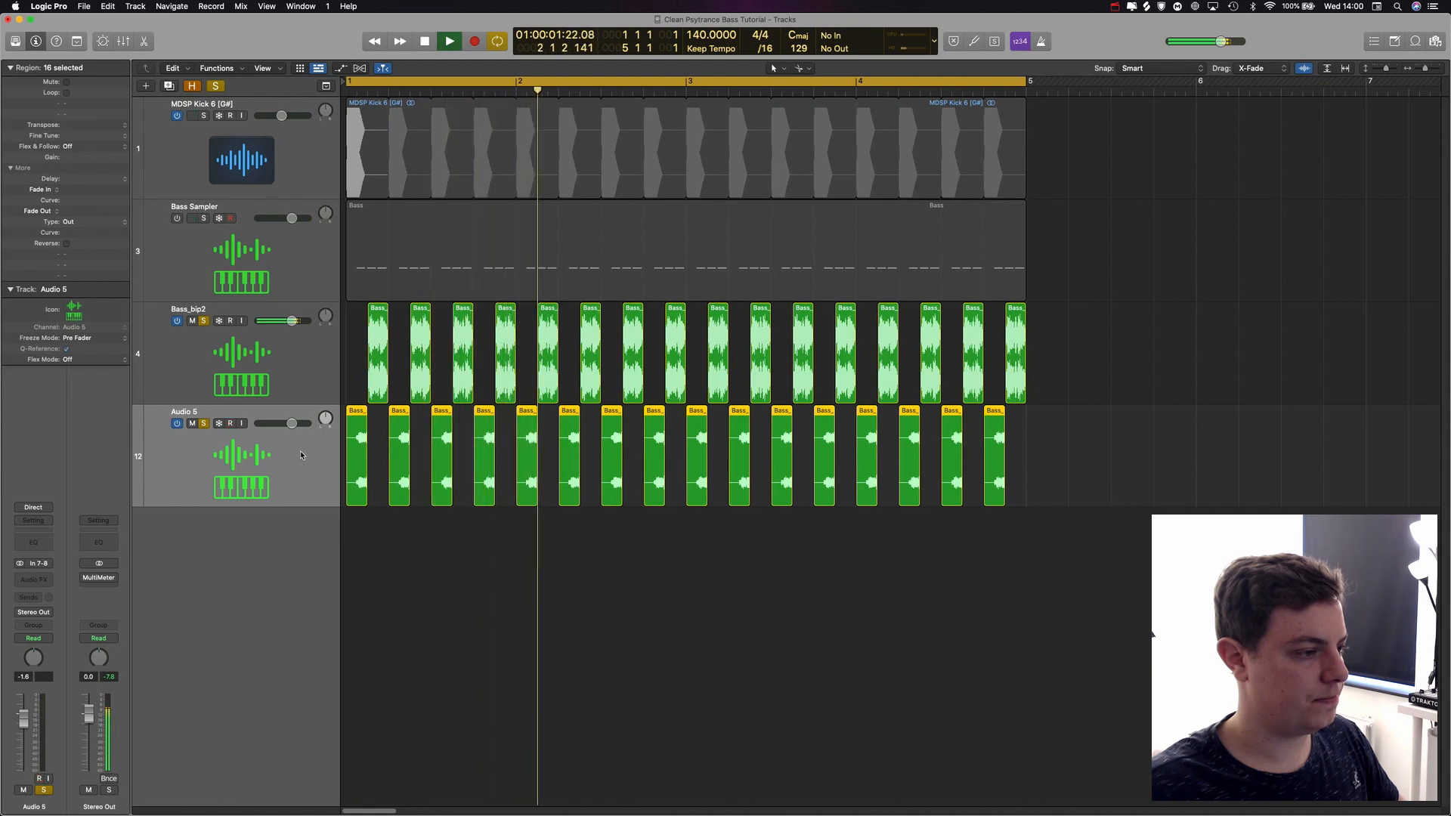
{"action": "key", "text": "space"}
{"action": "key", "text": "s"}
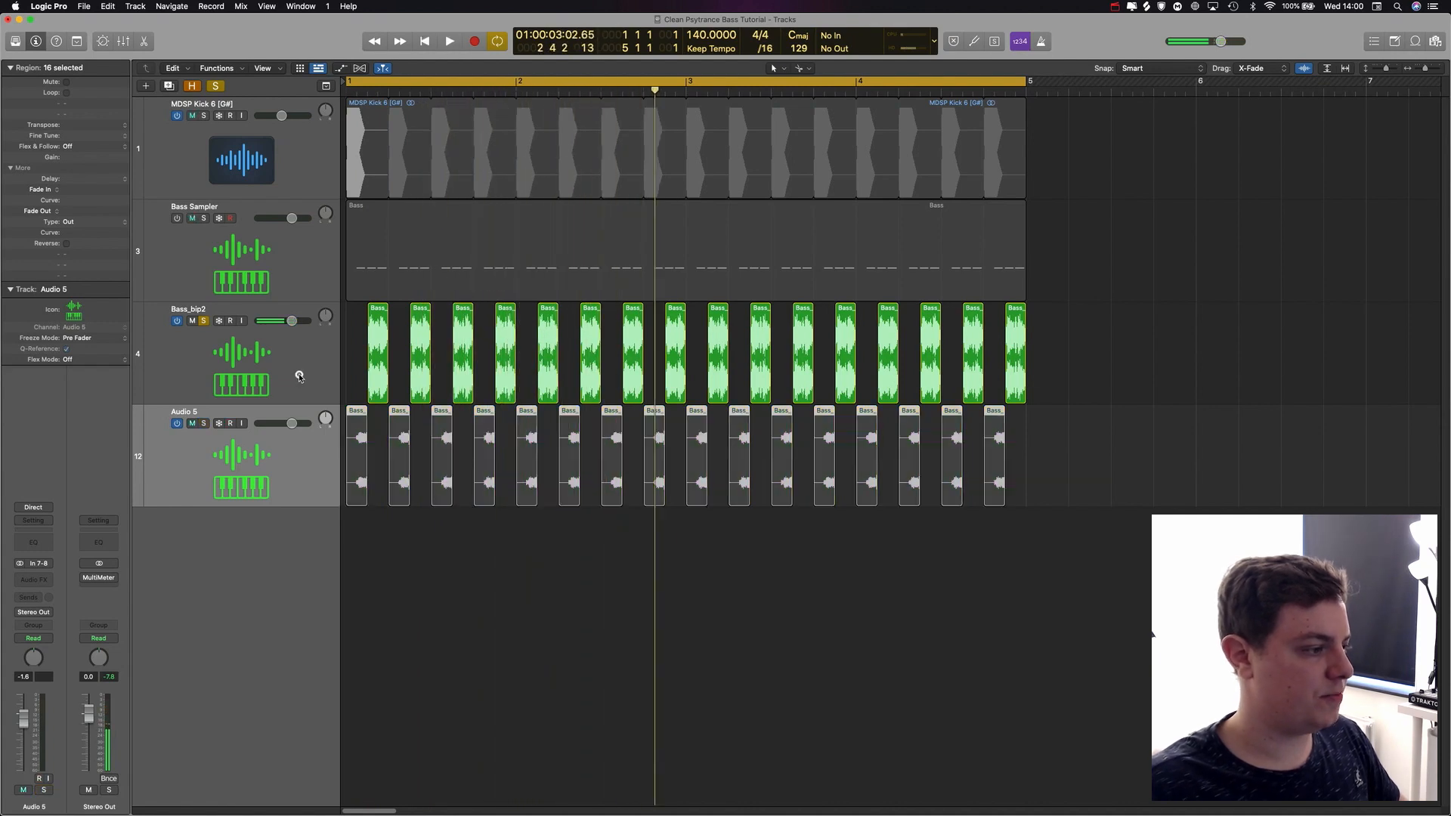
{"action": "left_click", "coordinate": [297, 372]}
{"action": "key", "text": "s"}
{"action": "left_click", "coordinate": [307, 467]}
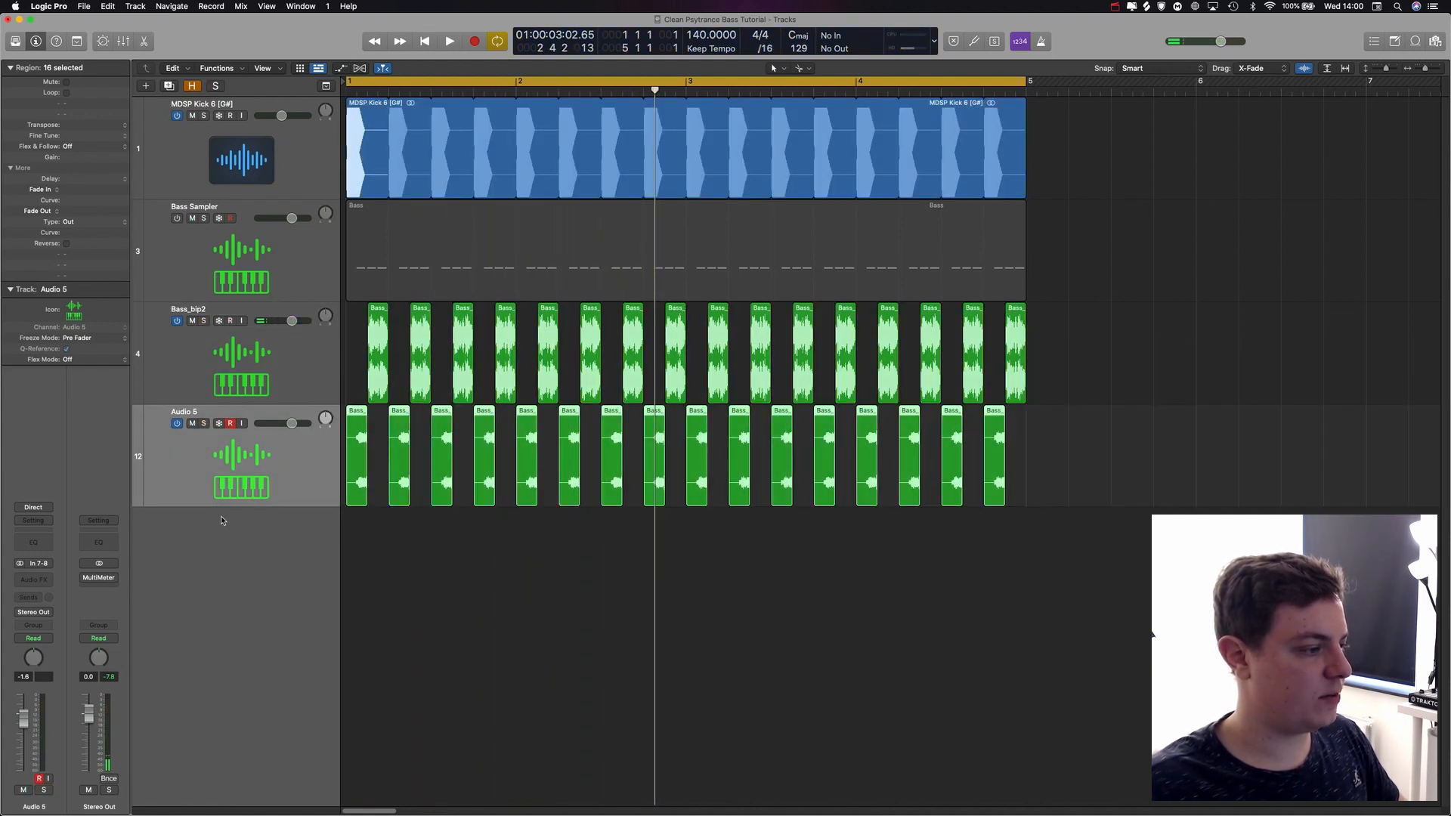
- Add a Channel EQ to the Audio 5 track and enable its low-cut band
{"action": "key", "text": "super+Down"}
{"action": "left_click", "coordinate": [33, 538]}
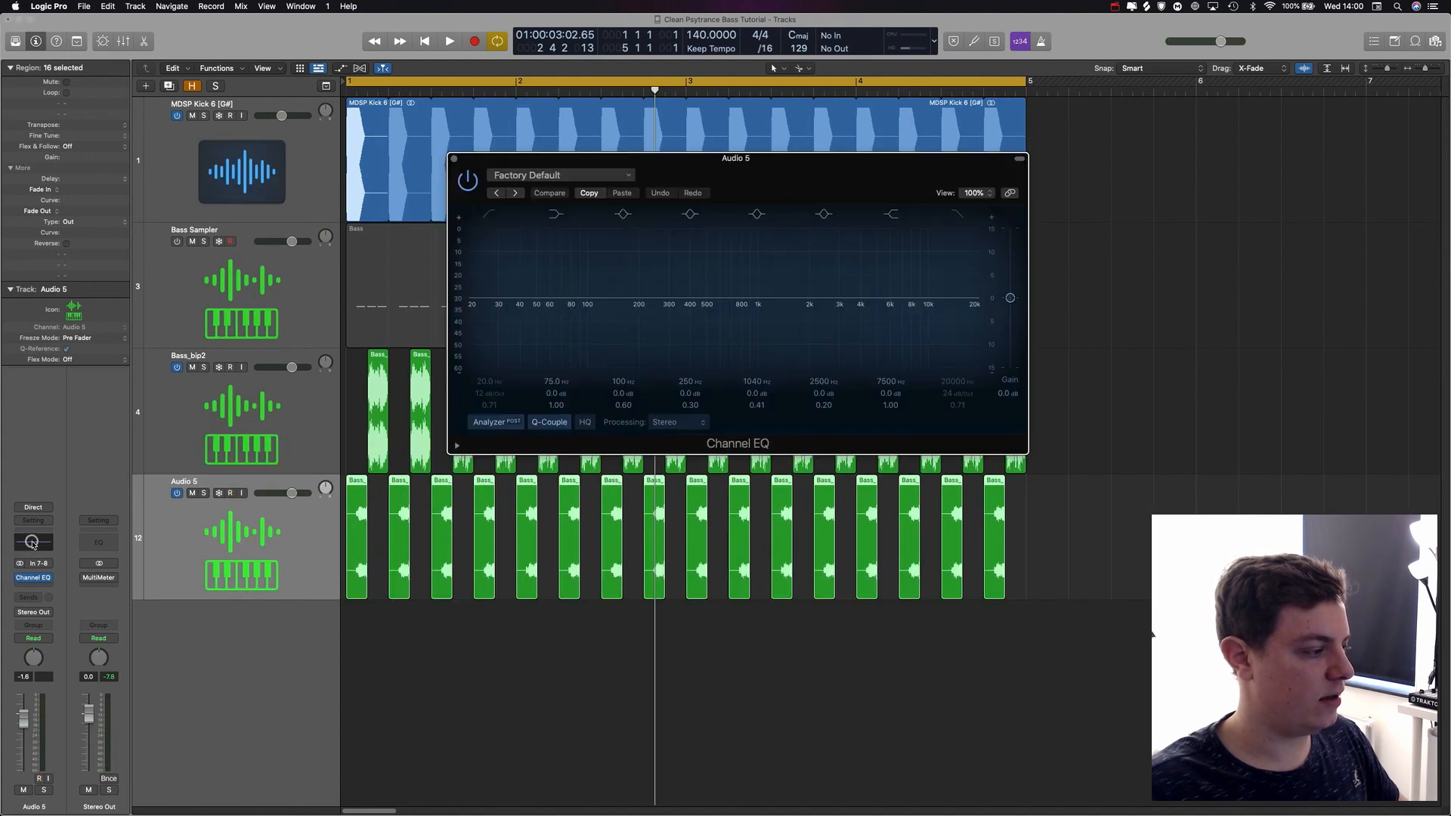
{"action": "left_click_drag", "start_coordinate": [804, 176], "coordinate": [754, 257]}
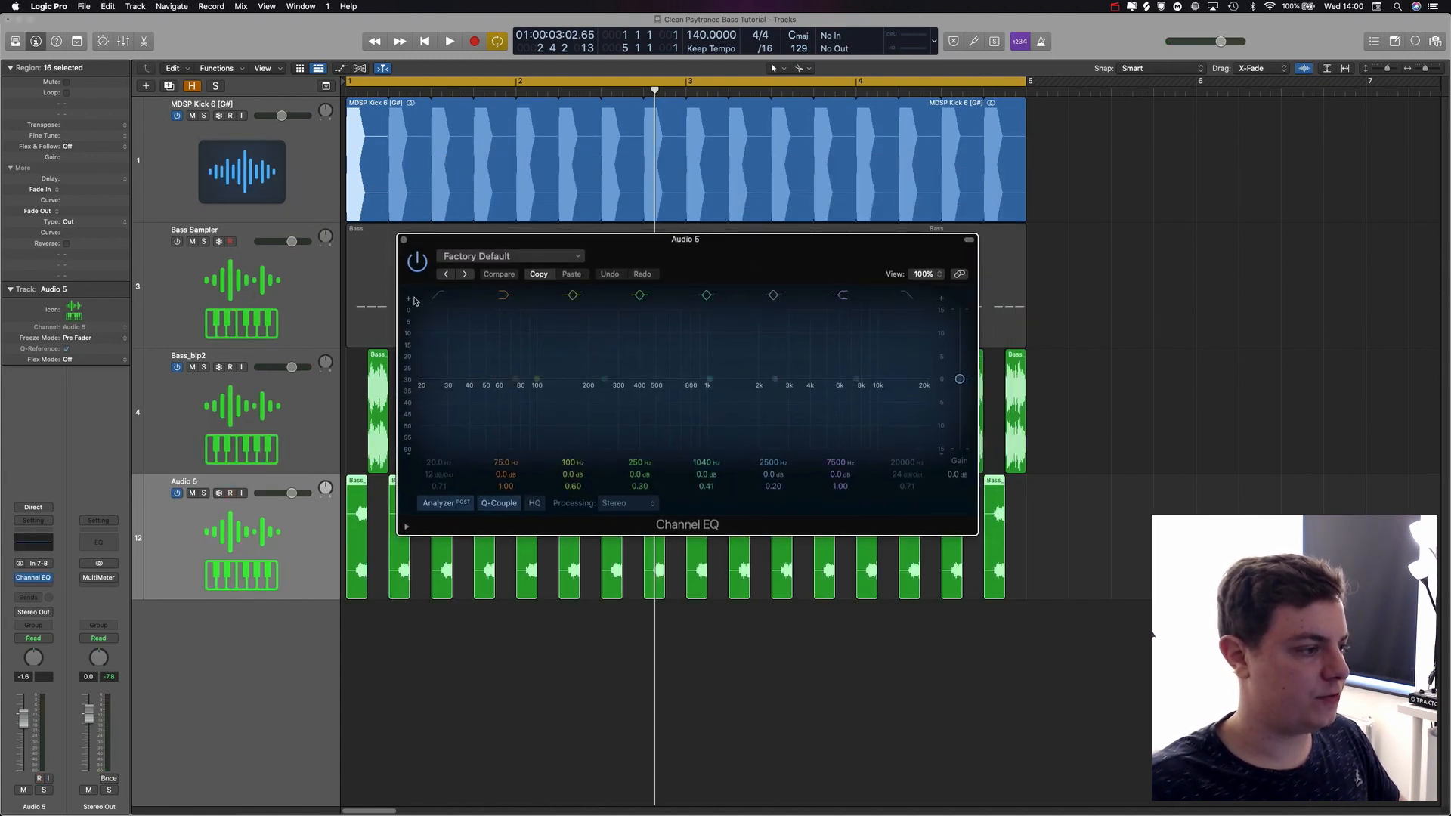
{"action": "left_click", "coordinate": [438, 297]}
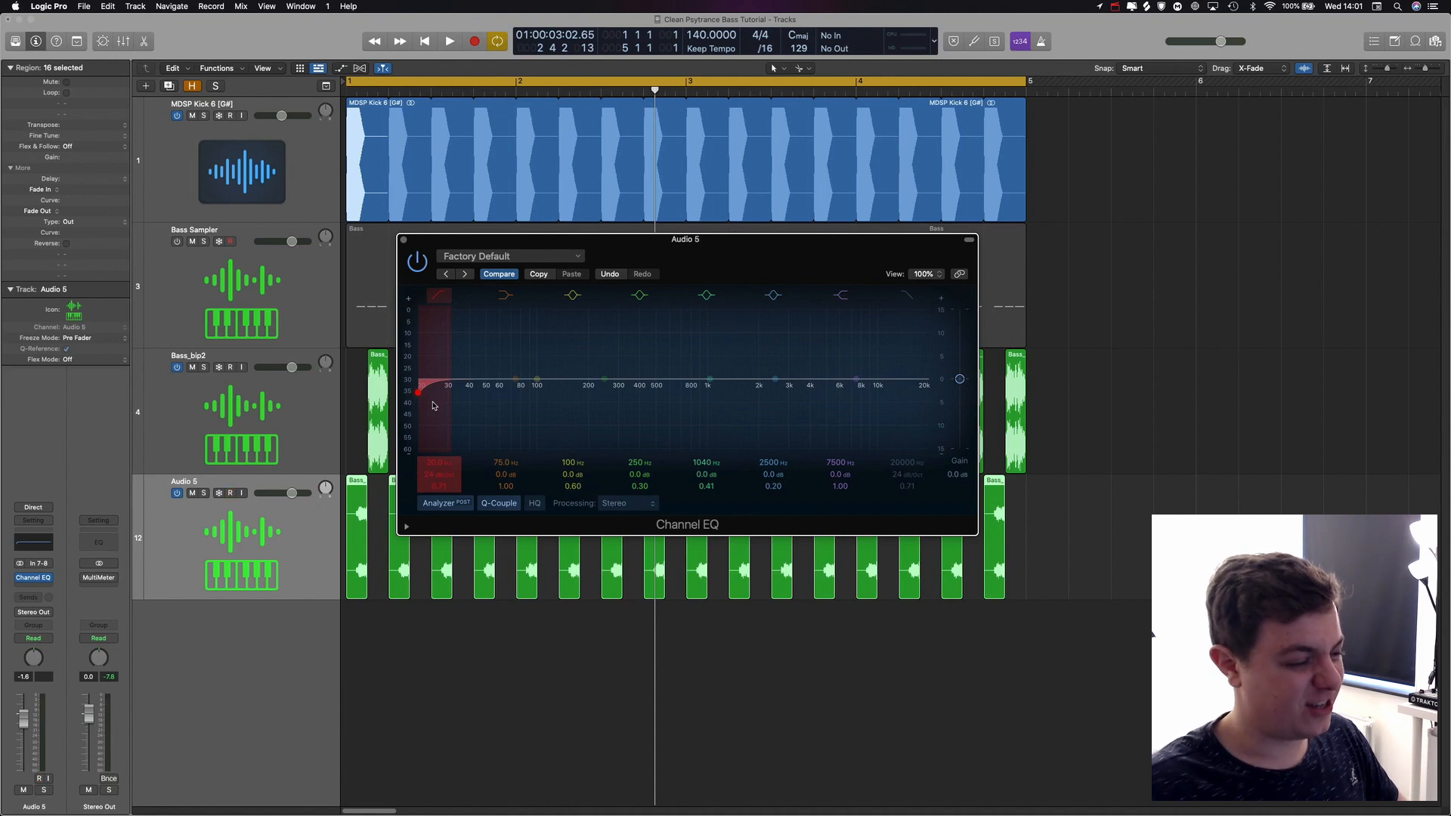
- Solo Audio 5, play it to examine its spectrum, and raise the EQ's low-cut frequency to about 85 Hz
{"action": "key", "text": "s"}
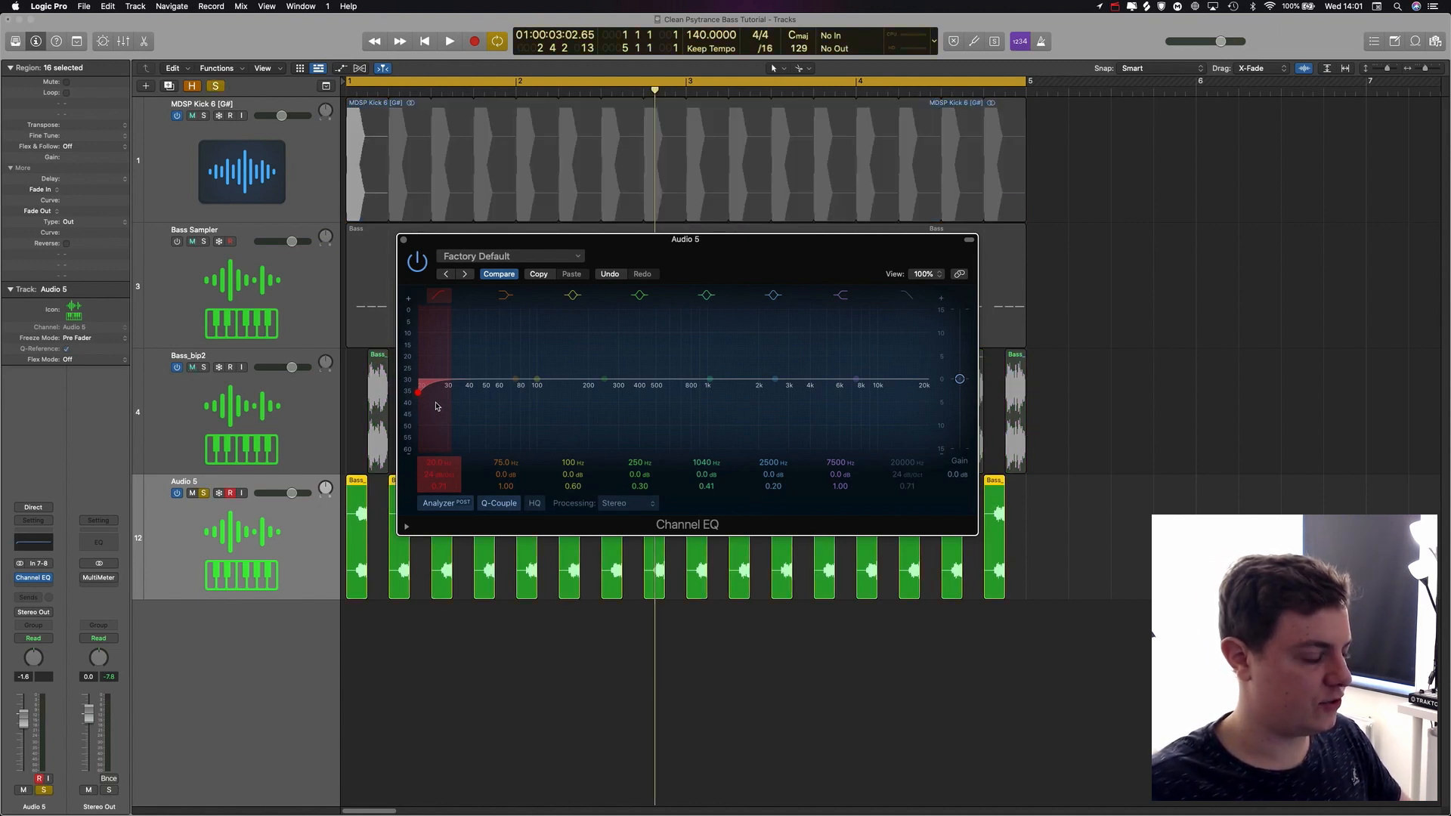
{"action": "key", "text": "space"}
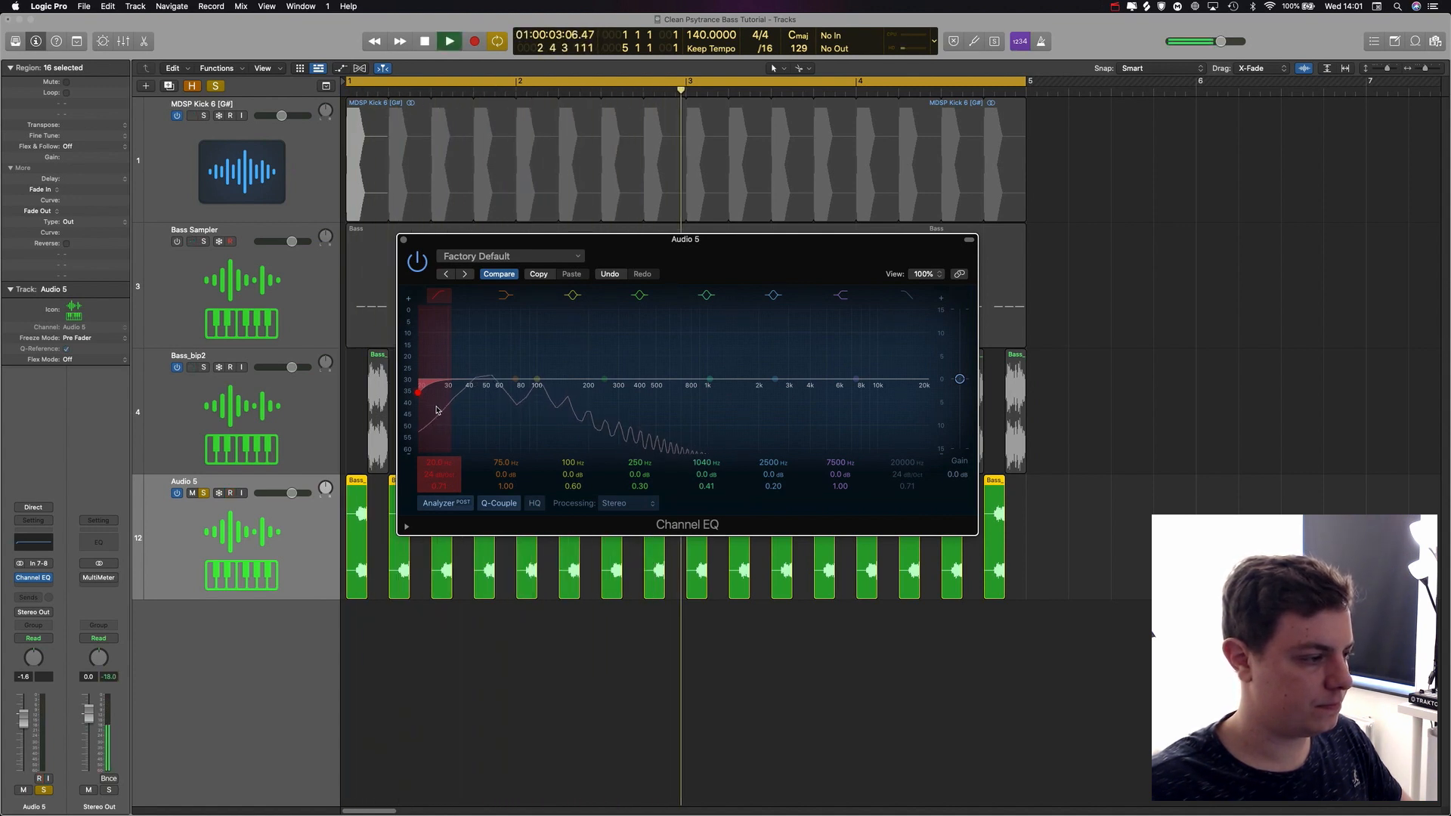
{"action": "key", "text": "space"}
{"action": "left_click_drag", "start_coordinate": [437, 410], "coordinate": [543, 428]}
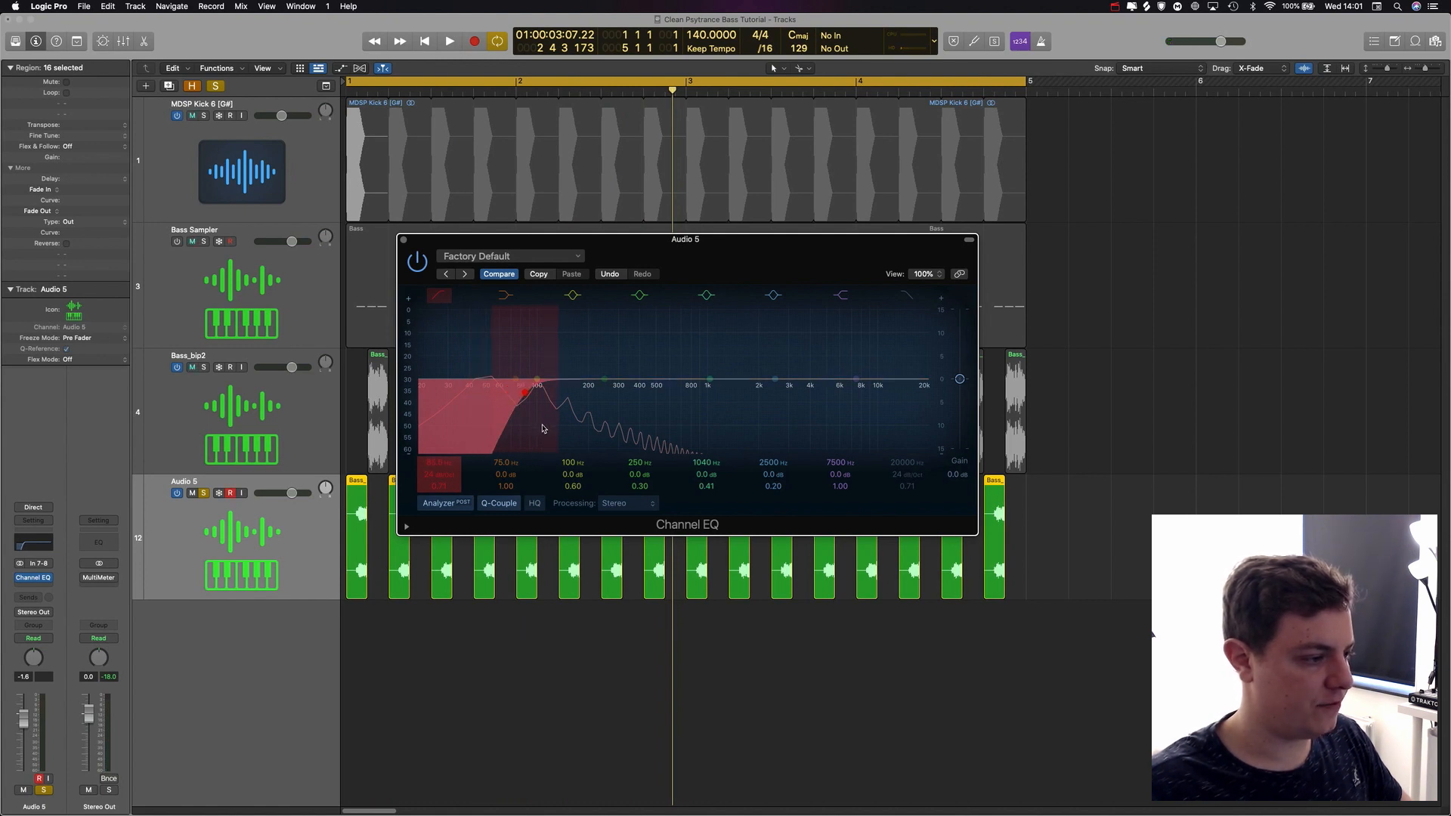
- Steepen the Audio 5 low-cut slope to 48 dB/Oct while auditioning, close the EQ and clear the solo
{"action": "key", "text": "space"}
{"action": "left_click_drag", "start_coordinate": [445, 481], "coordinate": [444, 474]}
{"action": "key", "text": "space"}
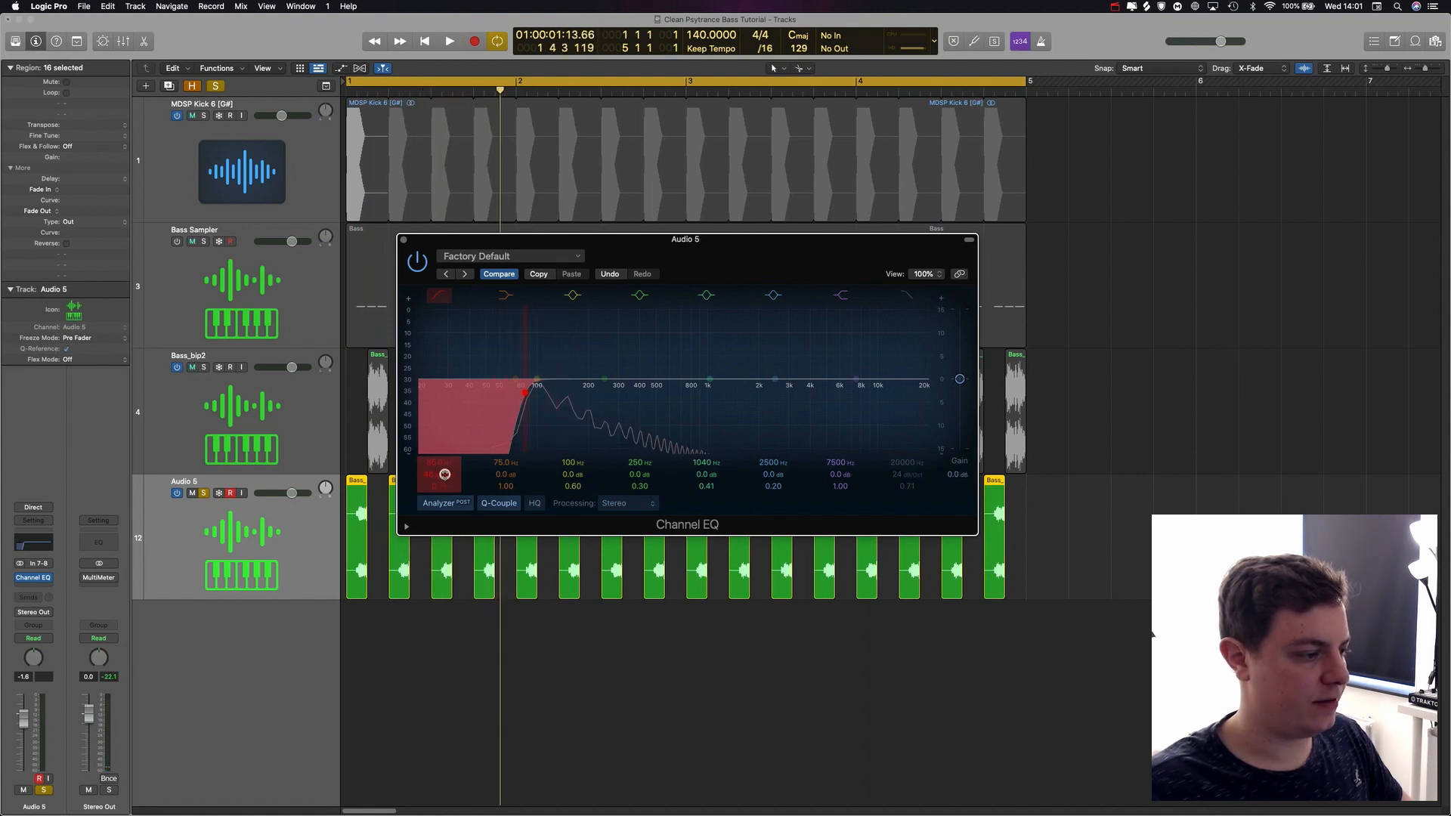
{"action": "key", "text": "space"}
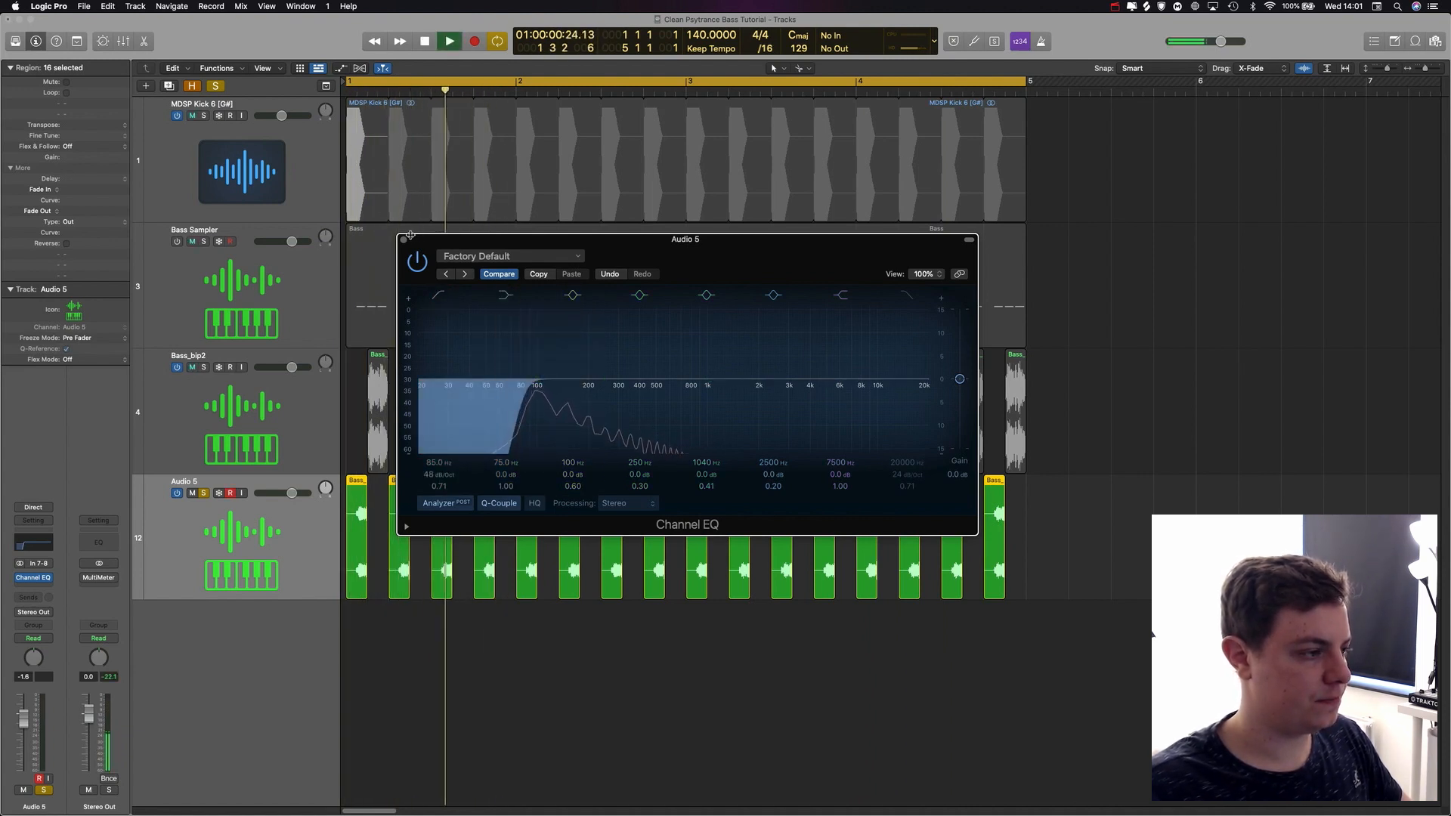
{"action": "key", "text": "space"}
{"action": "left_click", "coordinate": [406, 240]}
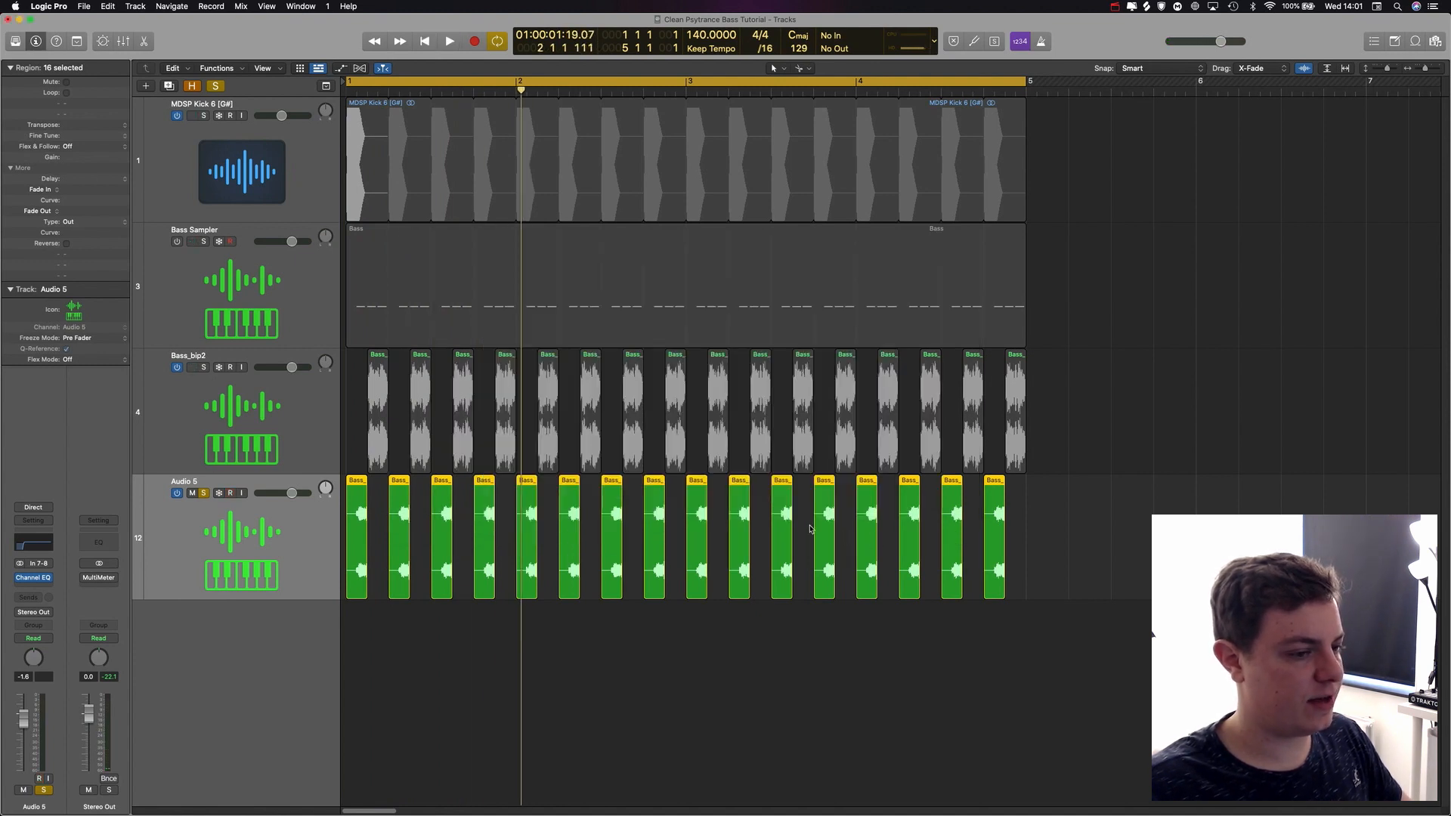
{"action": "key", "text": "s"}
- Set the fade-out of all Audio 5 regions to 15 and audition the track soloed
{"action": "key", "text": "super+Right"}
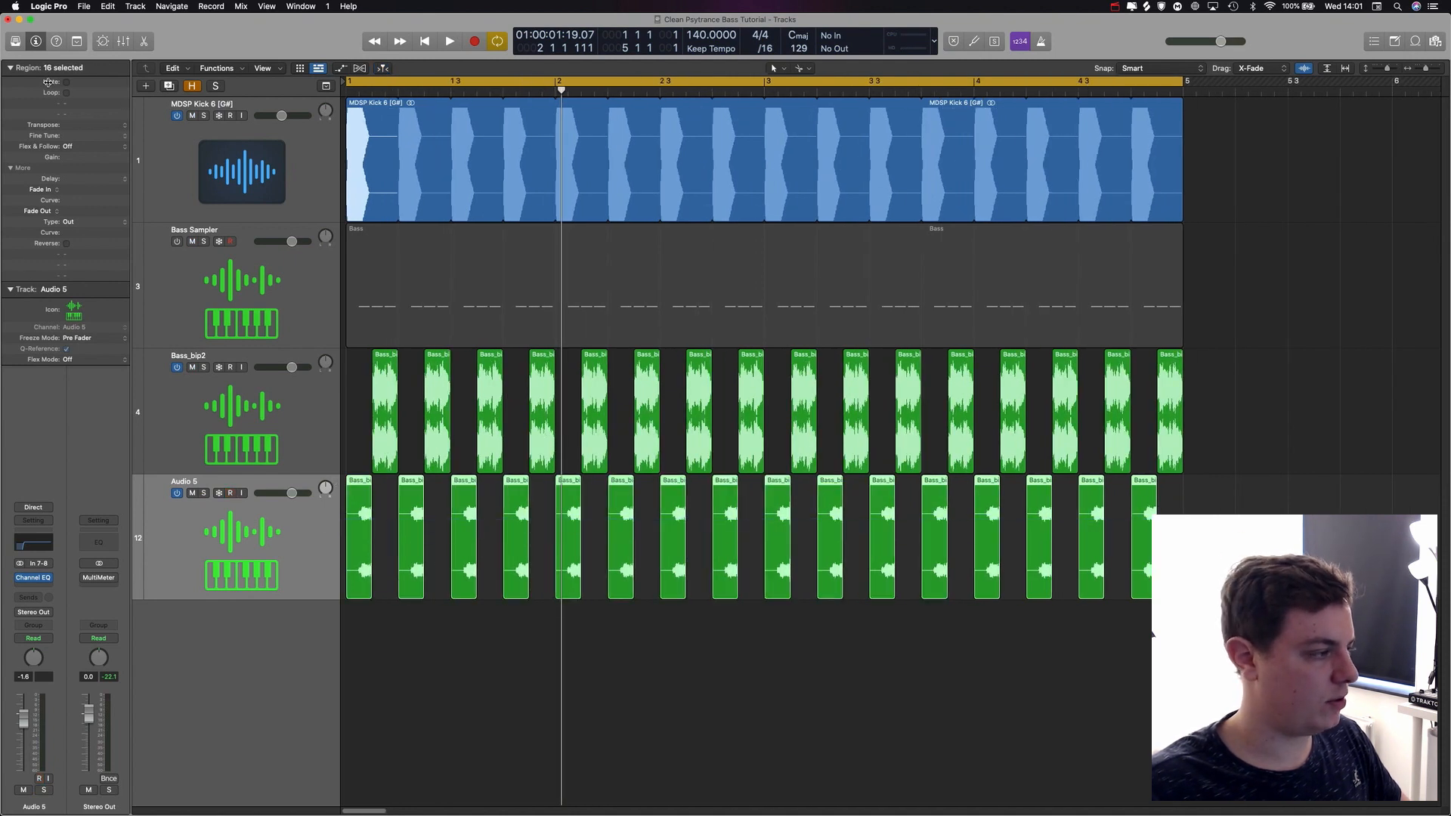
{"action": "double_click", "coordinate": [74, 212]}
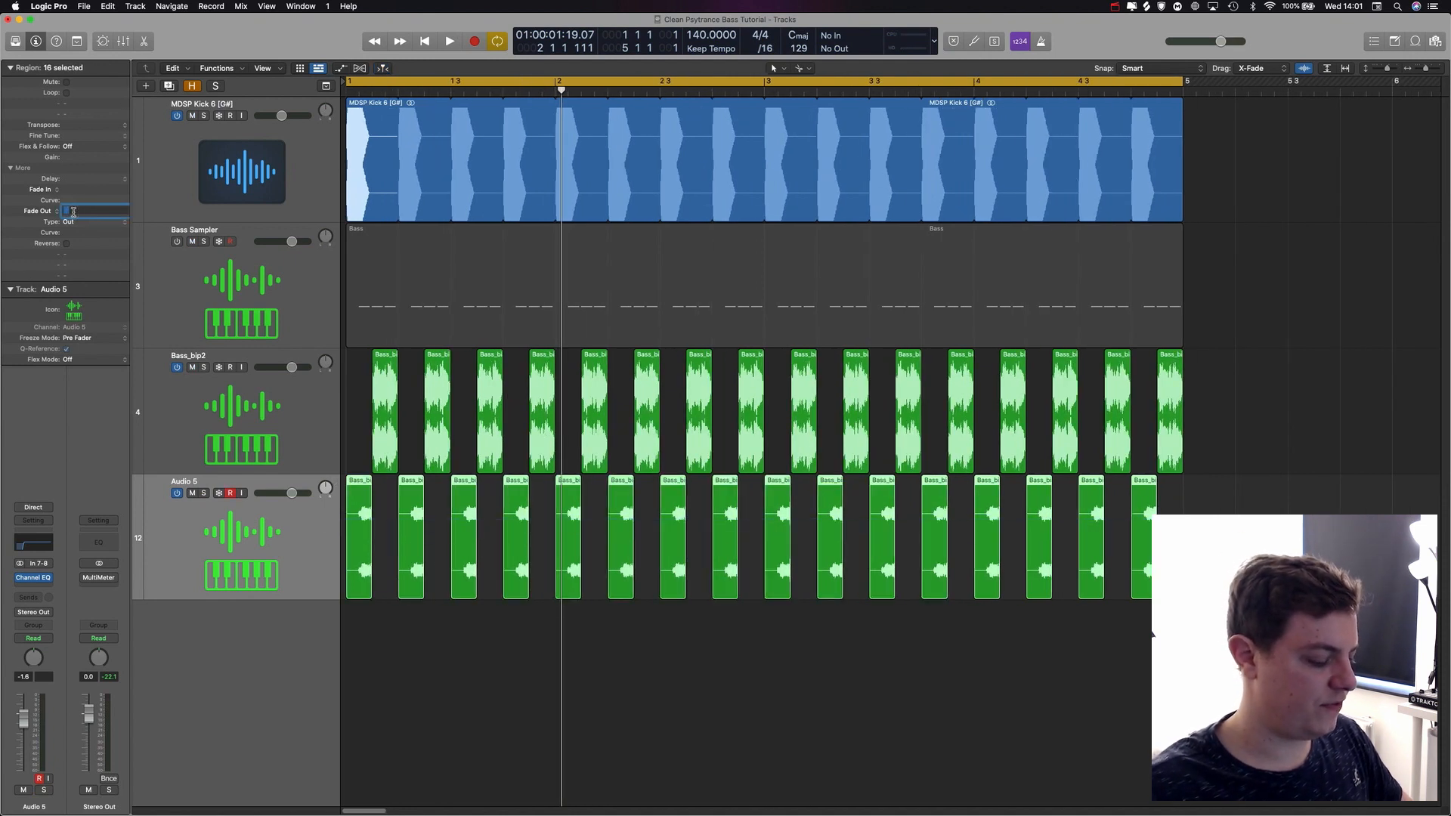
{"action": "type", "text": "15"}
{"action": "key", "text": "Return"}
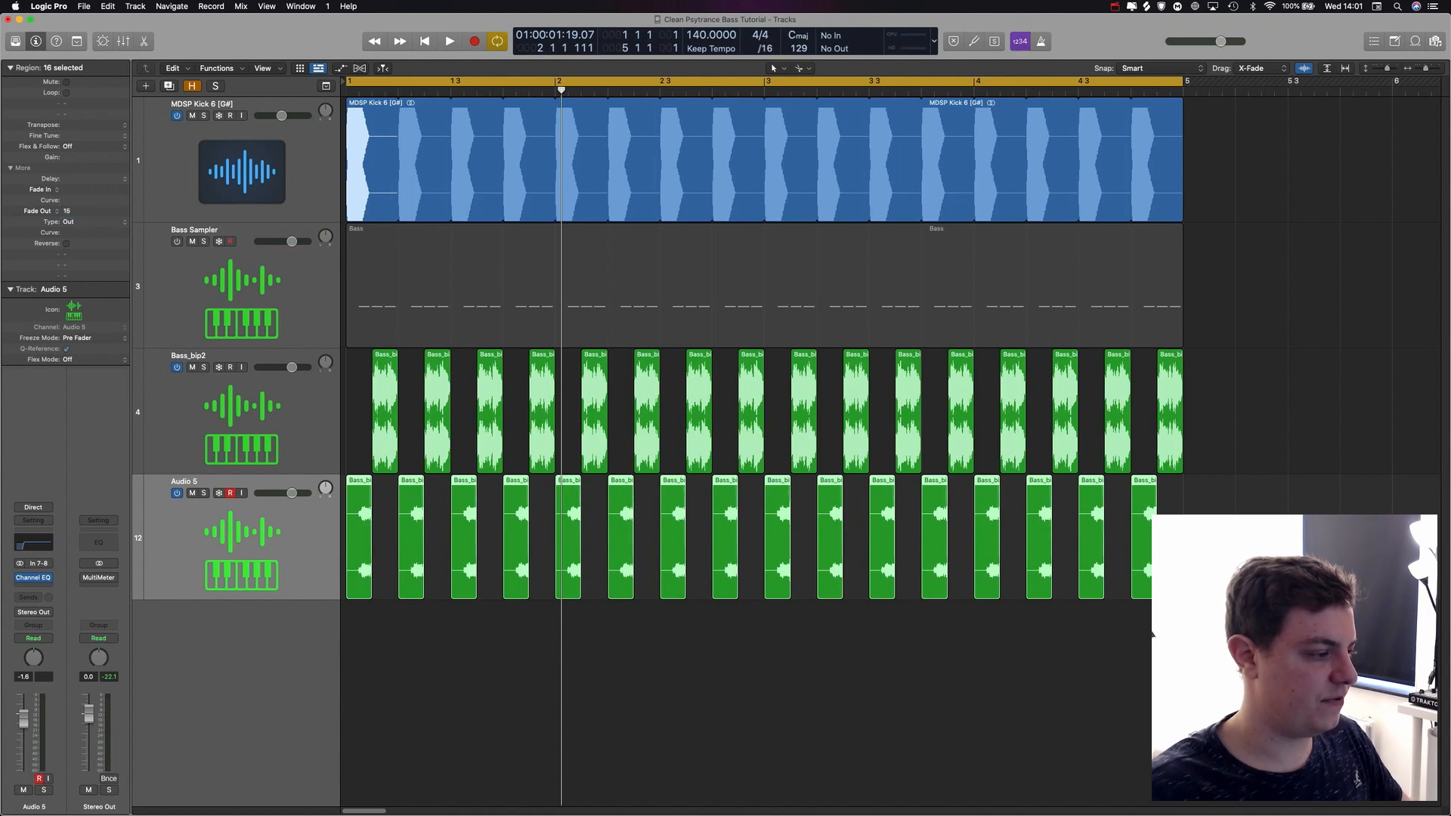
{"action": "key", "text": "s"}
{"action": "key", "text": "space"}
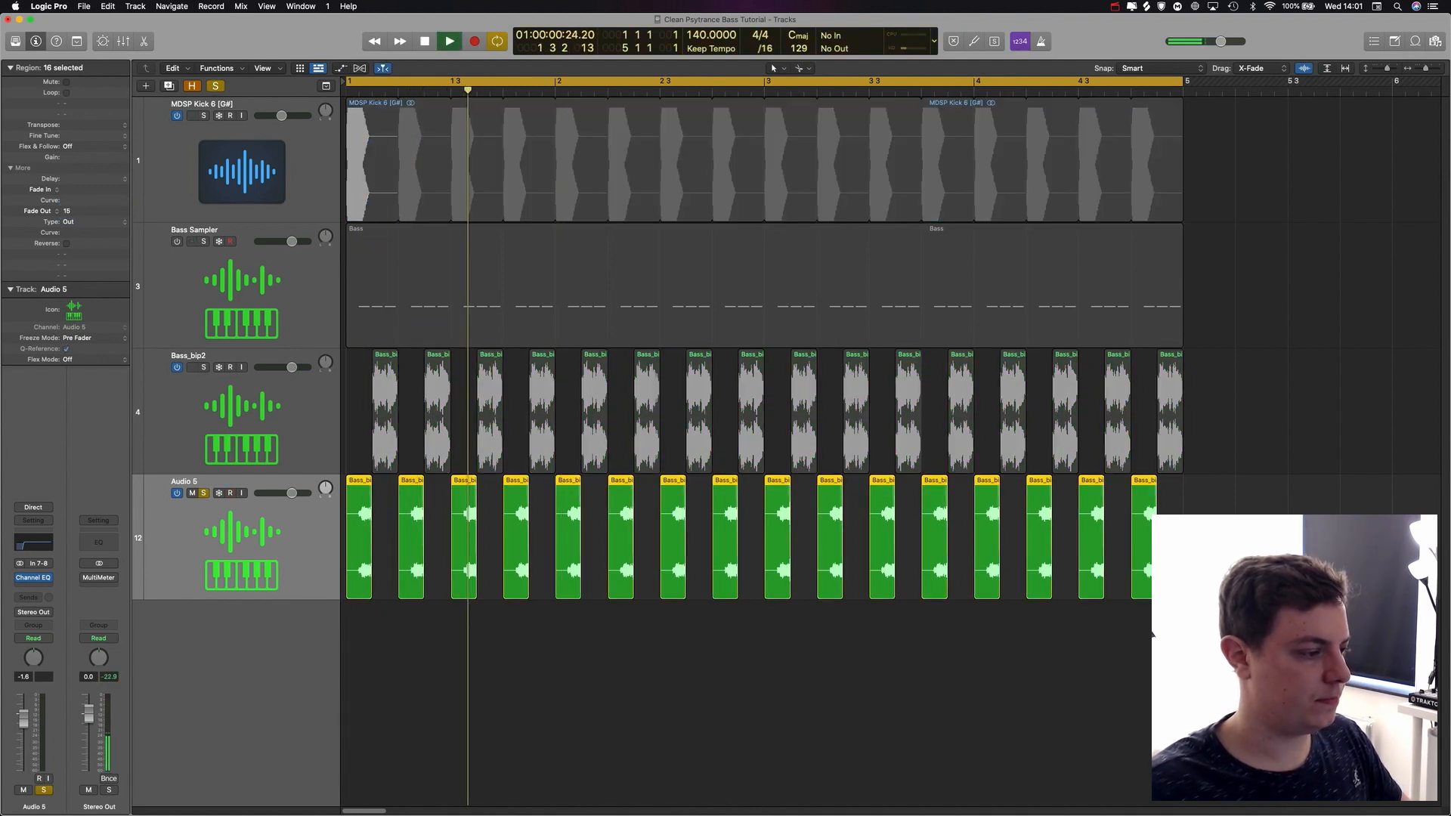
{"action": "key", "text": "space"}
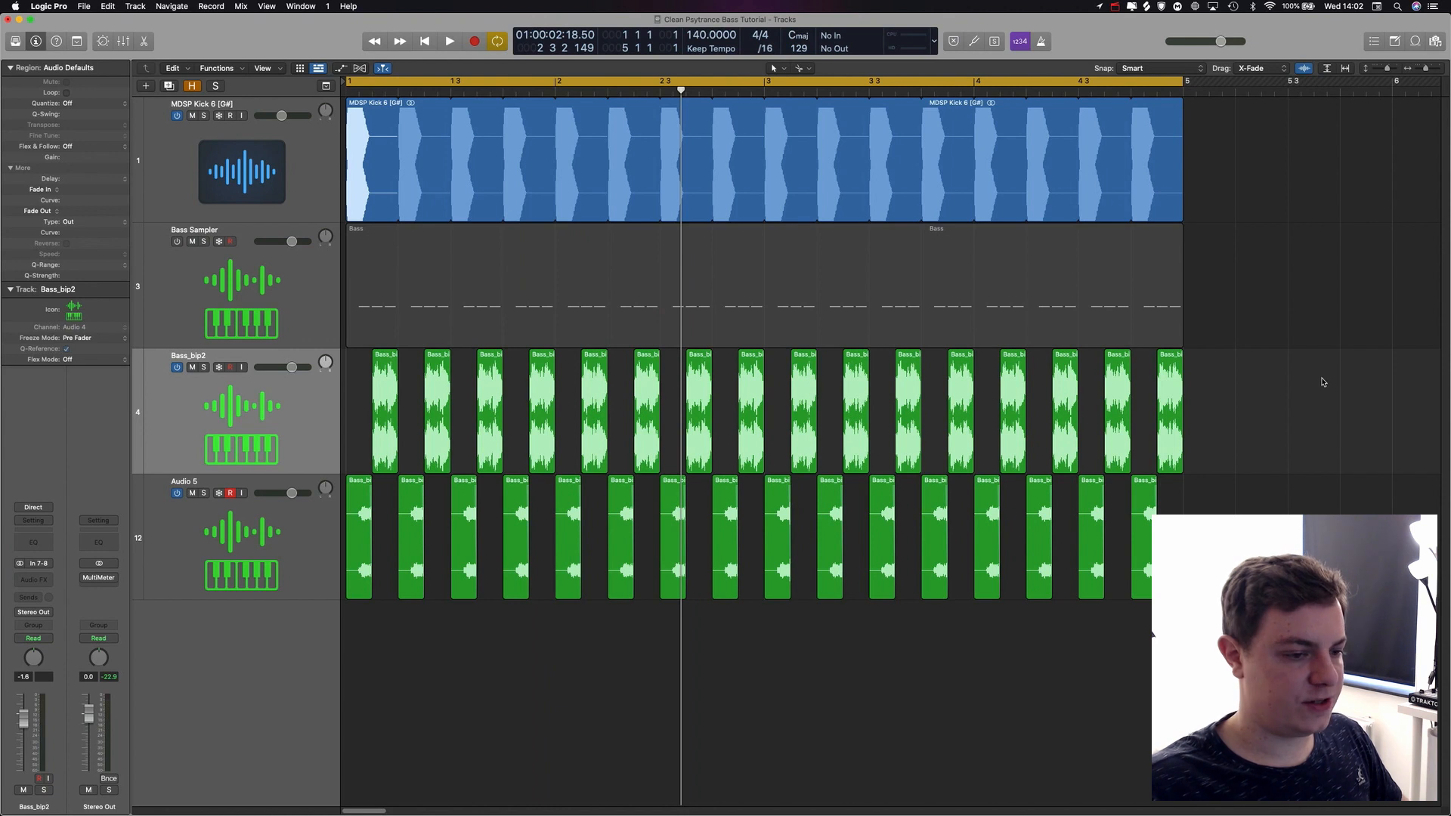
- Select all sixteen Bass_bip2 regions and set their fade-out to 5
{"action": "left_click_drag", "start_coordinate": [1322, 382], "coordinate": [370, 416]}
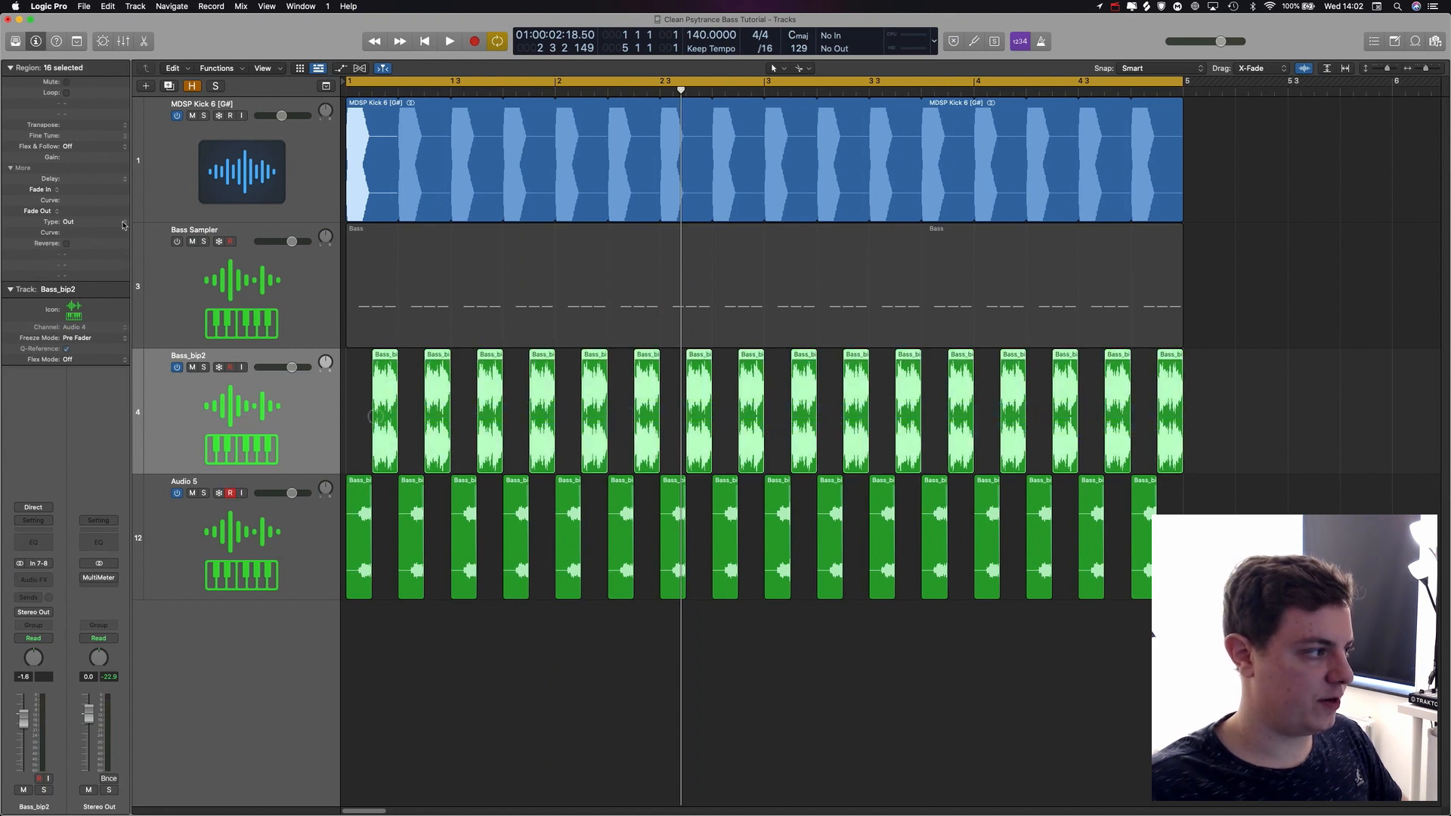
{"action": "double_click", "coordinate": [69, 211]}
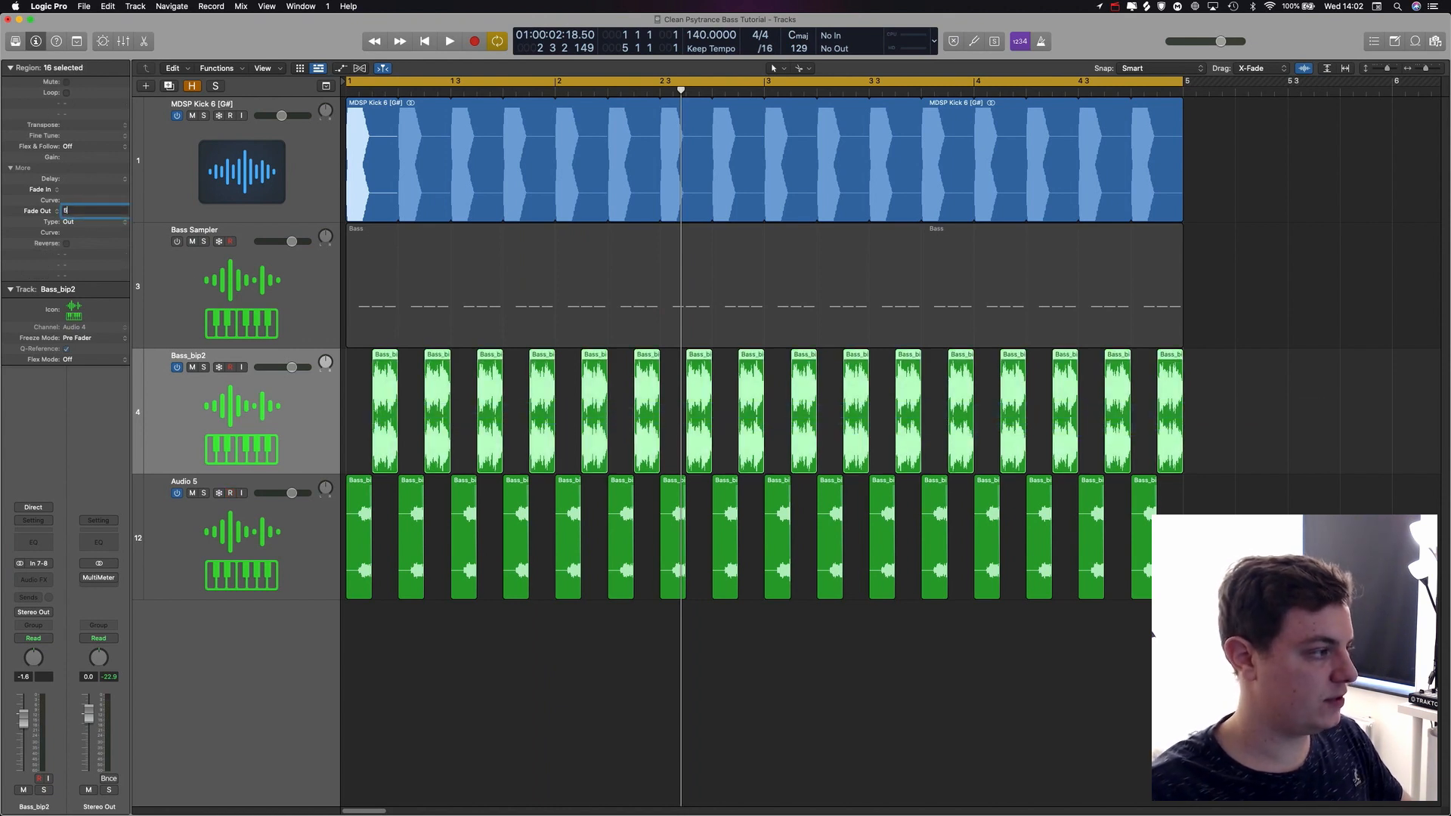
{"action": "type", "text": "5"}
{"action": "key", "text": "Return"}
- Audition both split bass tracks together with the kick
{"action": "left_click", "coordinate": [311, 521], "text": "shift"}
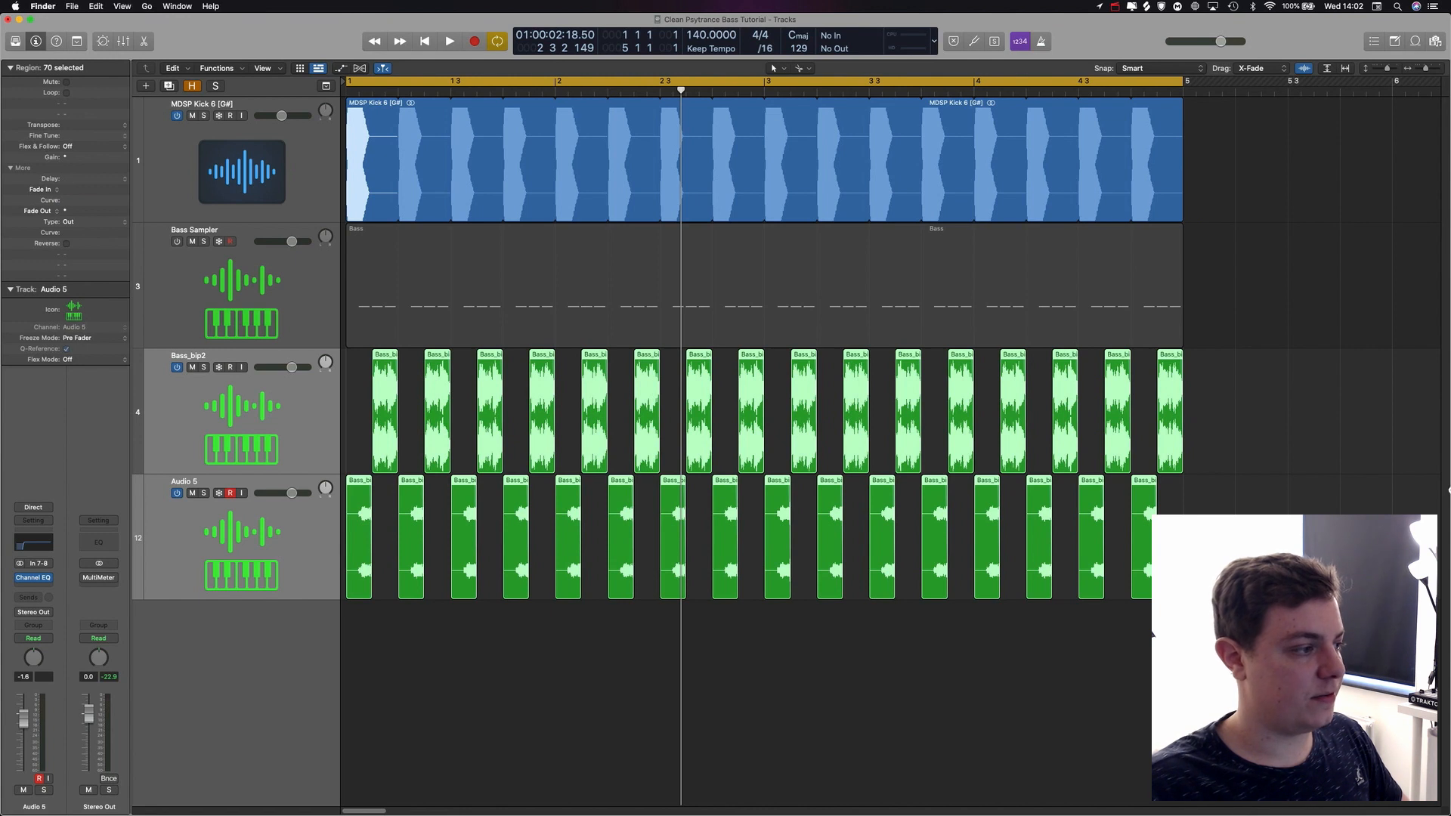
{"action": "left_click", "coordinate": [590, 783]}
{"action": "key", "text": "space"}
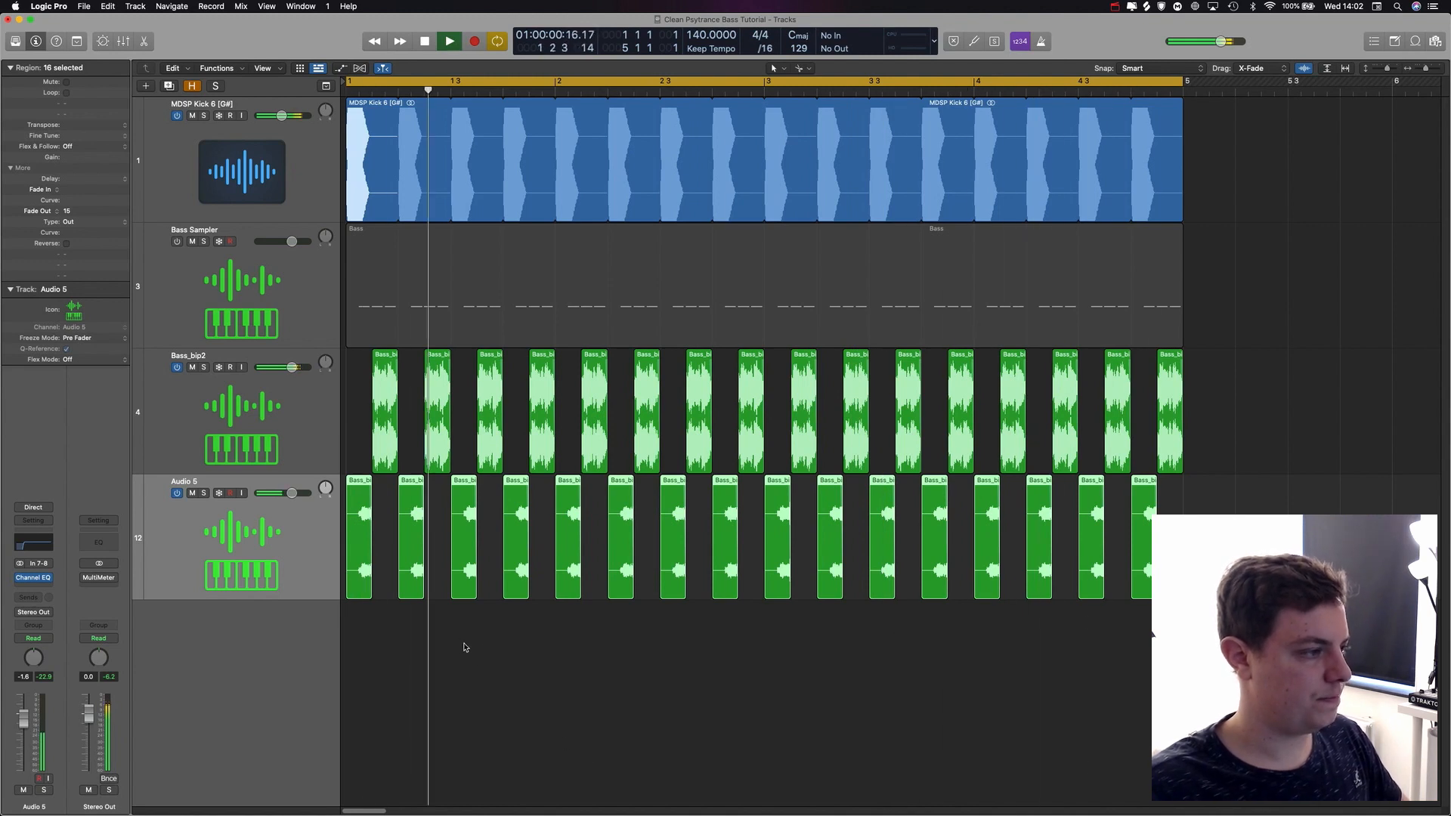
{"action": "key", "text": "space"}
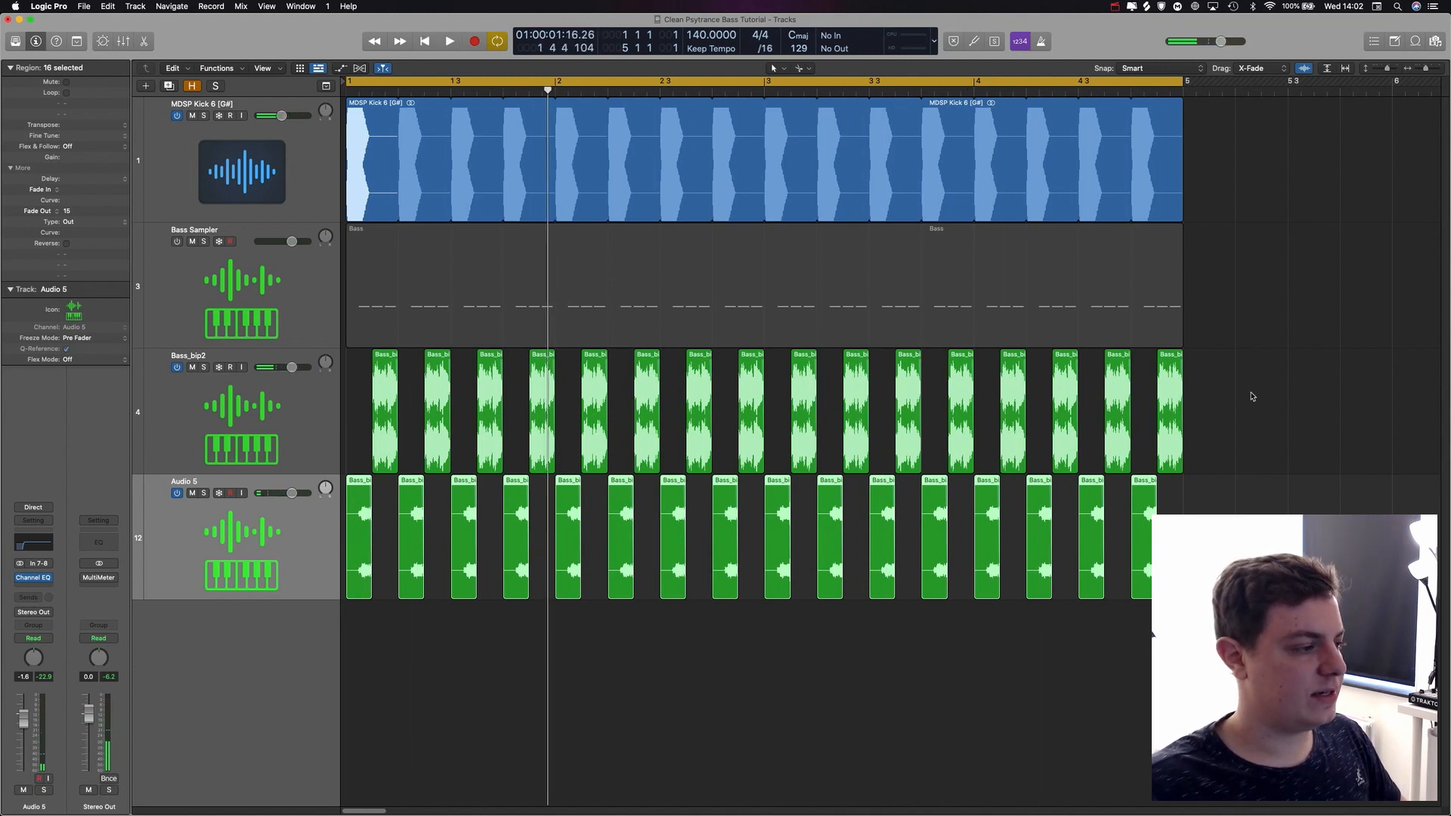
- Switch off the Bass_bip2 and Audio 5 tracks, switch on Bass Sampler, and play it with the kick
{"action": "left_click", "coordinate": [304, 408], "text": "shift"}
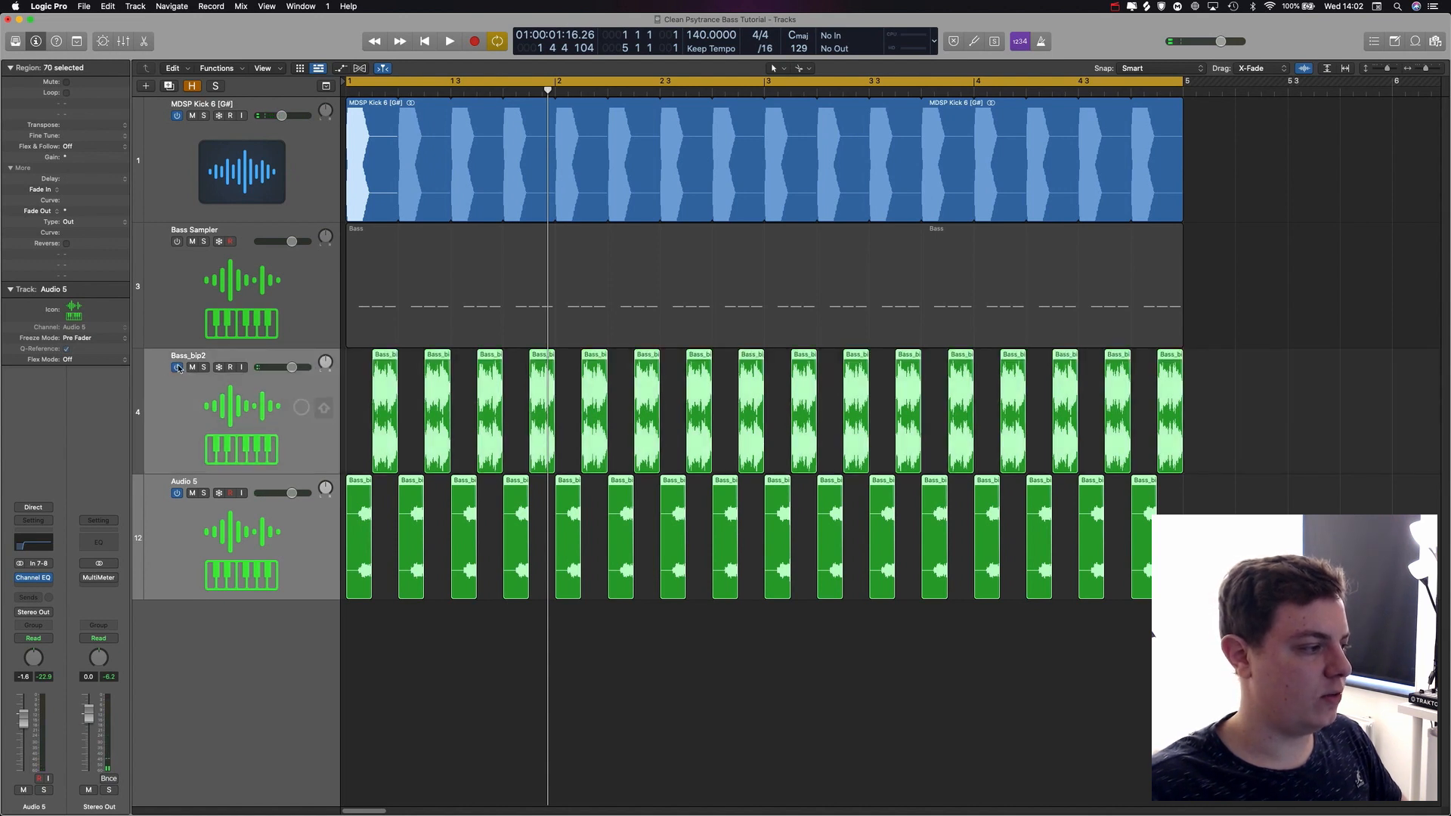
{"action": "left_click", "coordinate": [177, 368]}
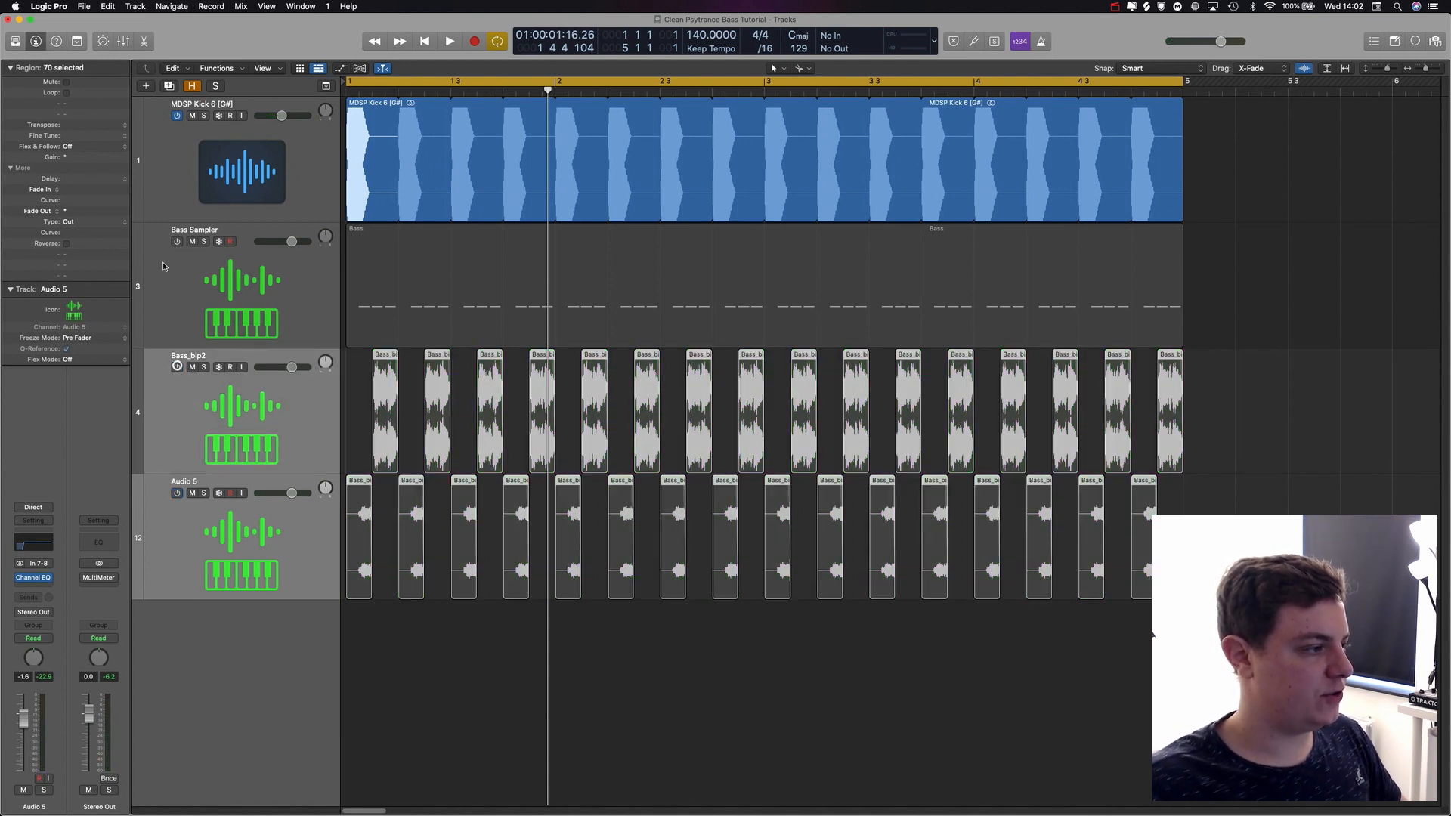
{"action": "left_click", "coordinate": [177, 241]}
{"action": "key", "text": "space"}
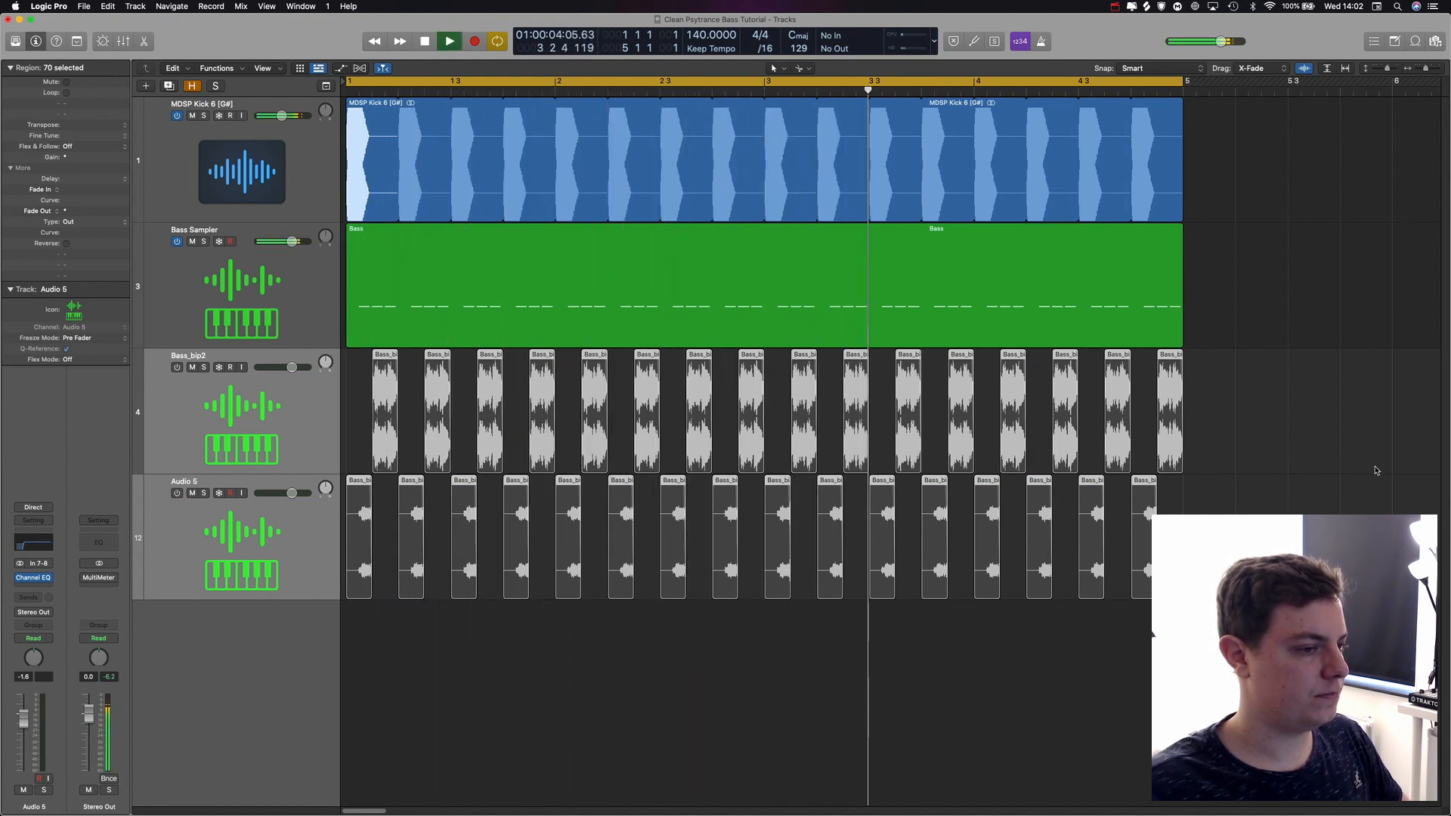
{"action": "key", "text": "space"}
- Switch Bass Sampler off and both split bass tracks back on, and play them with the kick for comparison
{"action": "left_click", "coordinate": [177, 241]}
{"action": "left_click", "coordinate": [177, 368]}
{"action": "key", "text": "space"}
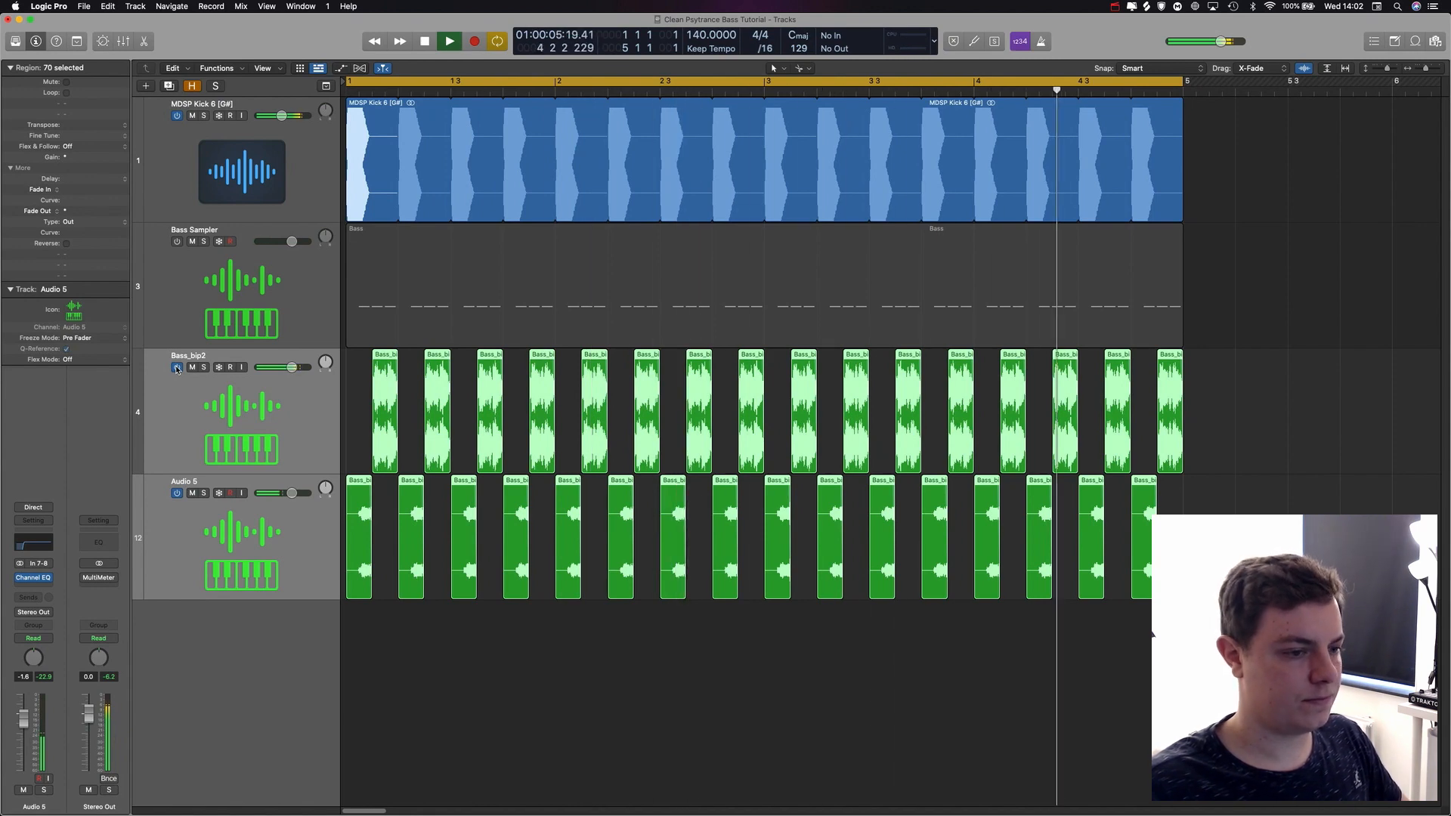
{"action": "key", "text": "space"}
{"action": "left_click", "coordinate": [611, 617]}
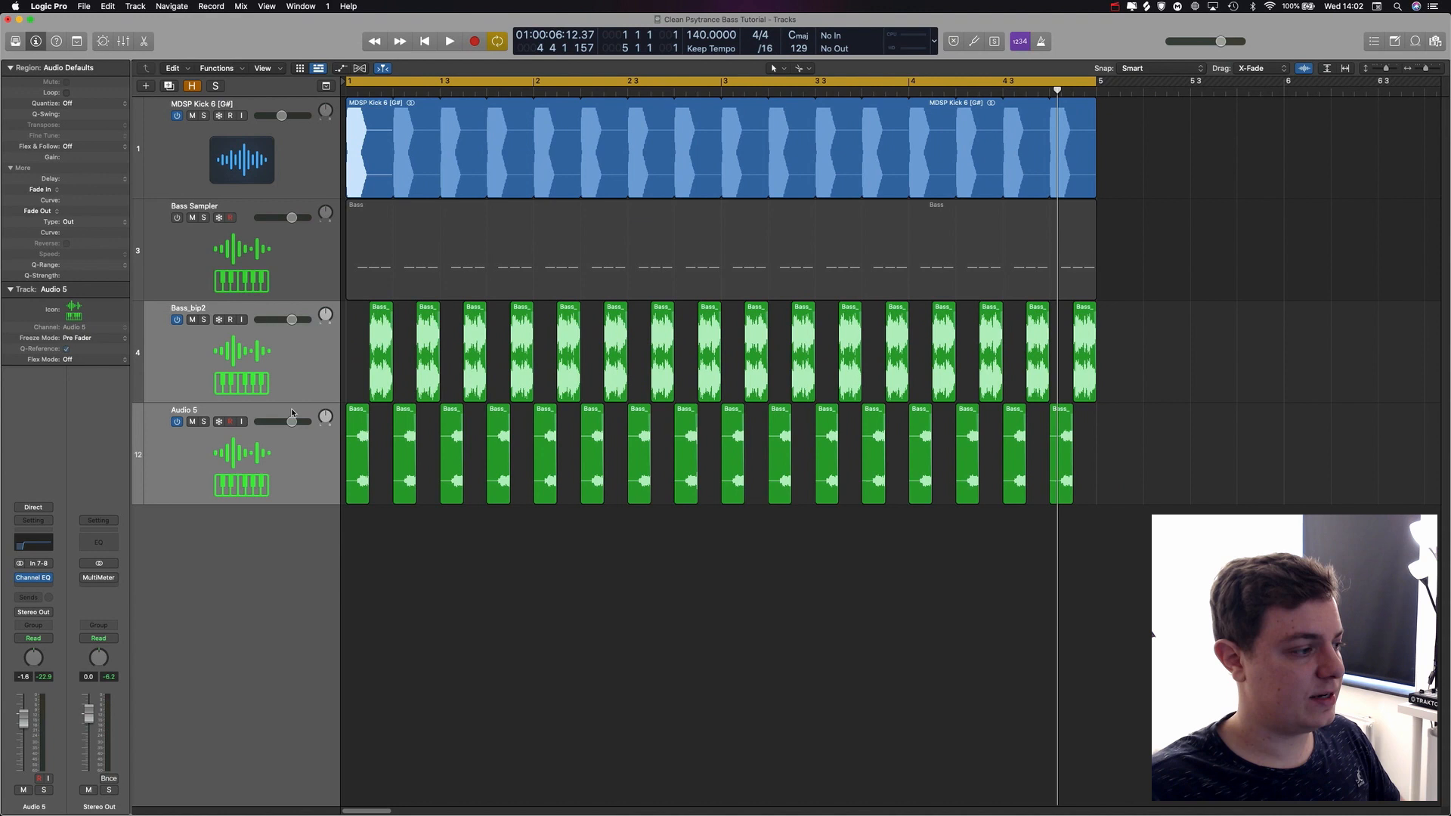
- Examine the first Audio 5 bass note against the kick's tail, marking its start with the playhead at 1 1 2
{"action": "left_click", "coordinate": [293, 479]}
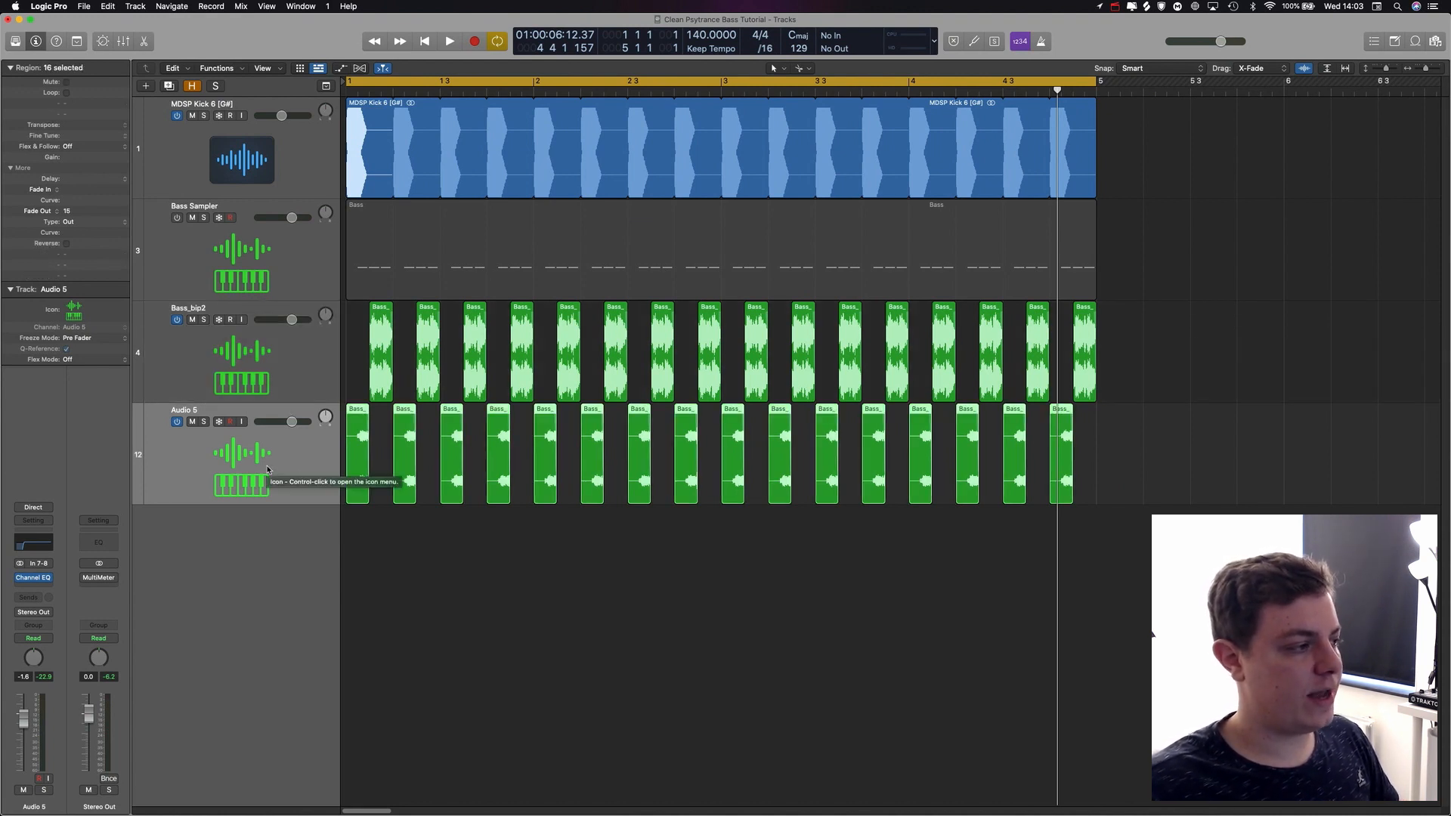
{"action": "key", "text": "super+Down"}
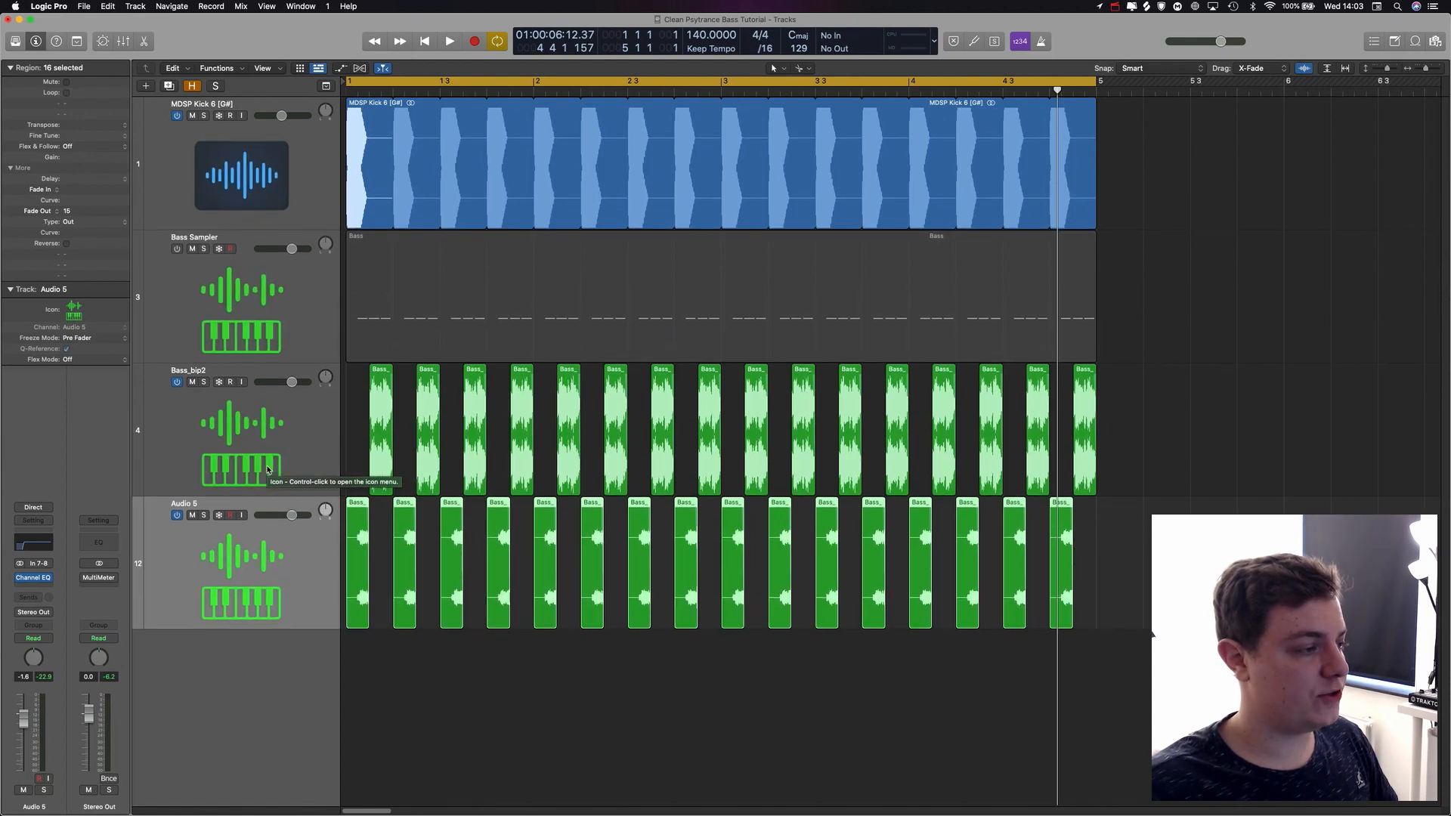
{"action": "key", "text": "super+Right"}
{"action": "key", "text": "super+Right"}
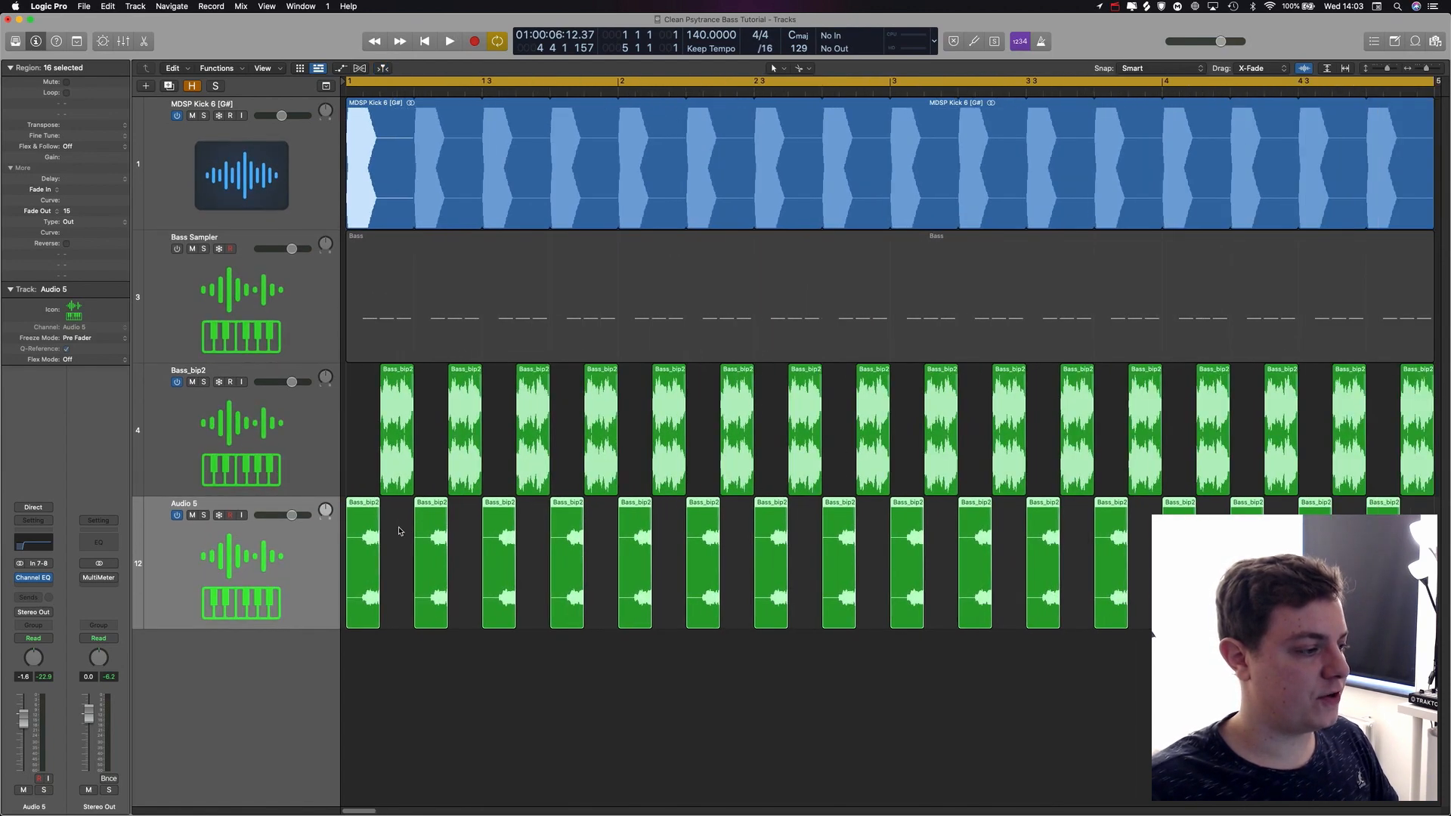
{"action": "key", "text": "super+Right"}
{"action": "key", "text": "super+Right"}
{"action": "key", "text": "super+Right"}
{"action": "key", "text": "super+Right"}
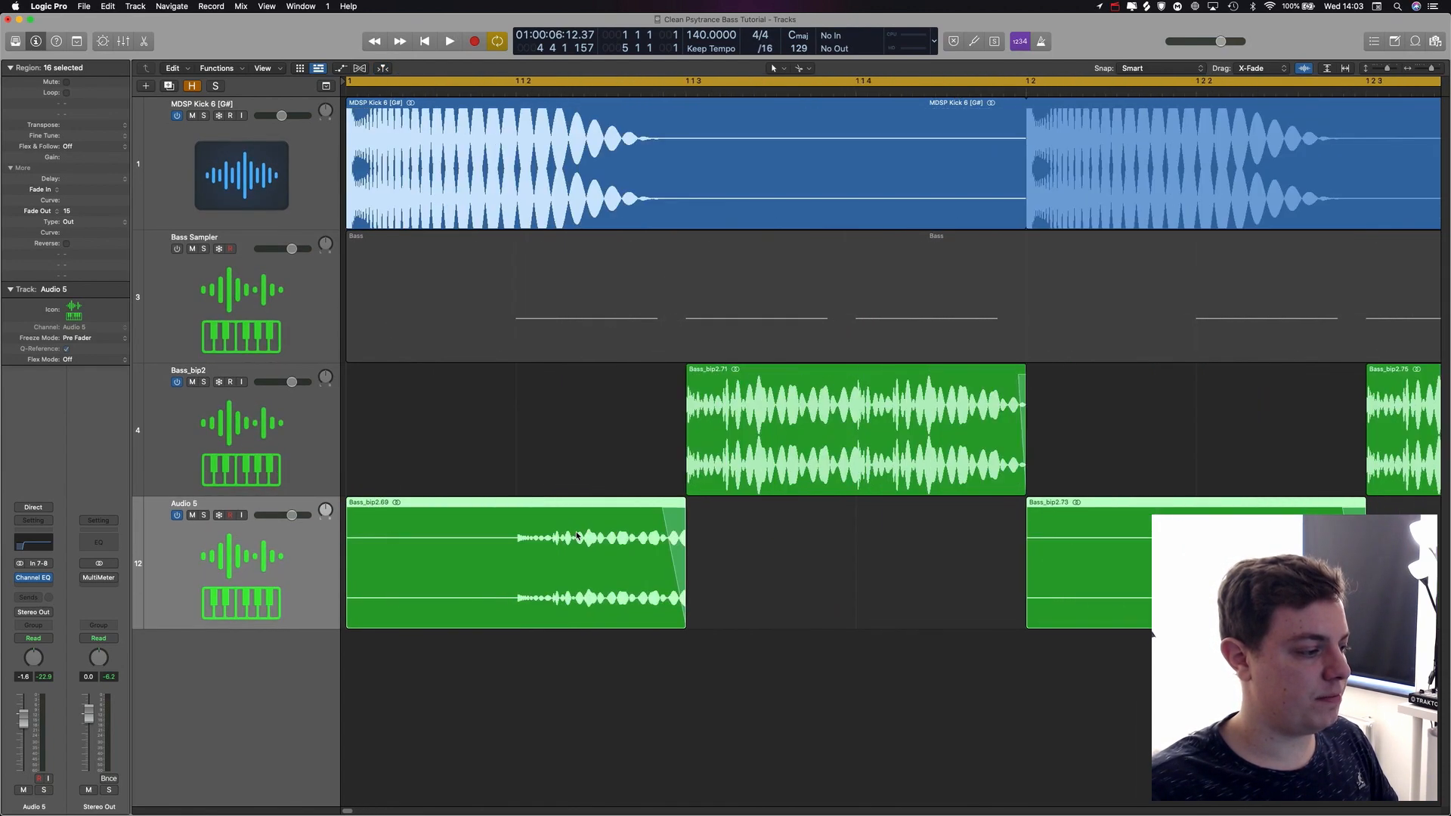
{"action": "left_click", "coordinate": [554, 444]}
{"action": "left_click", "coordinate": [513, 89]}
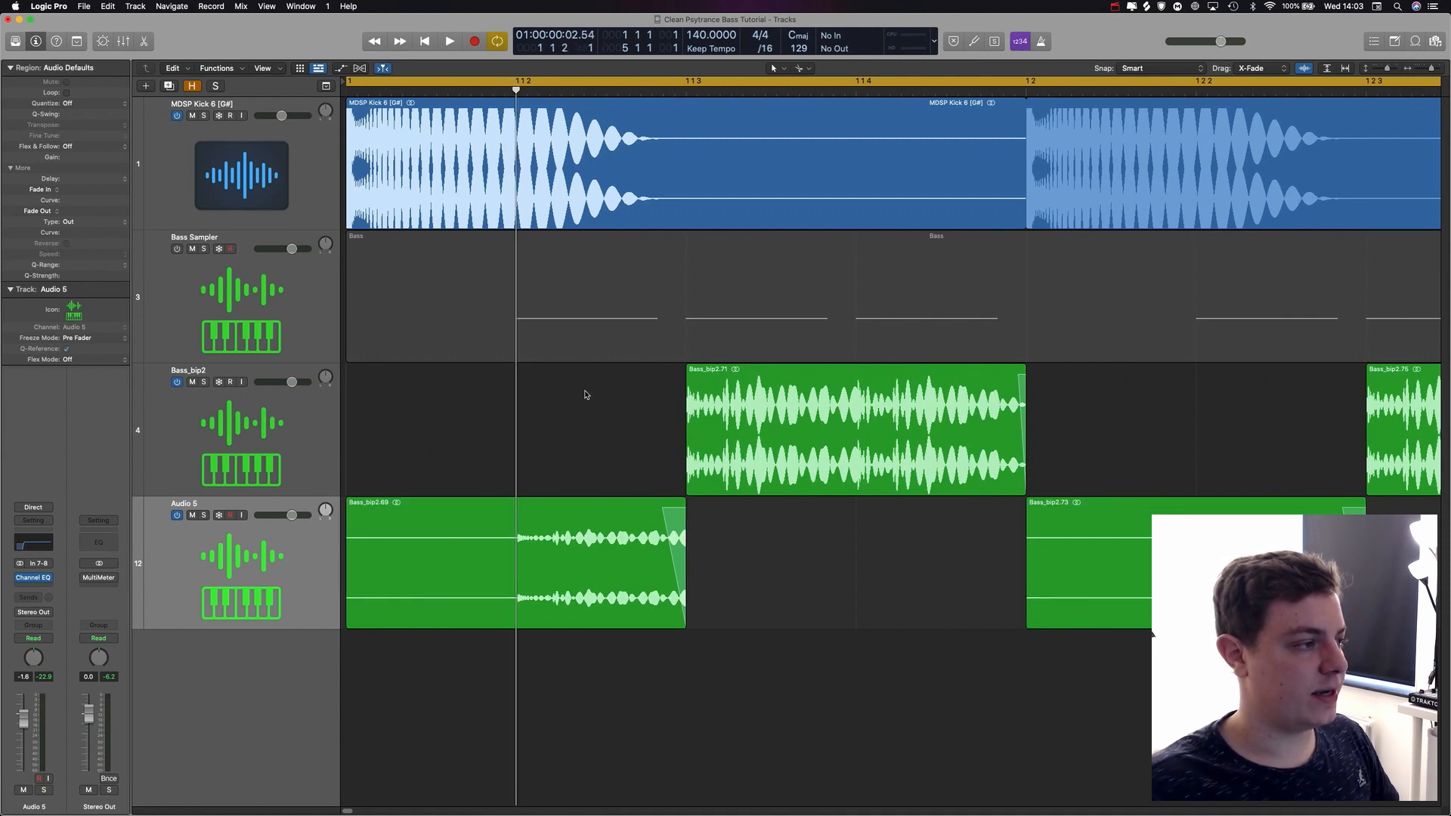
- Review the low-cut curve in the Audio 5 Channel EQ and place the playhead at 1 1 3
{"action": "key", "text": "super+Left"}
{"action": "key", "text": "super+Left"}
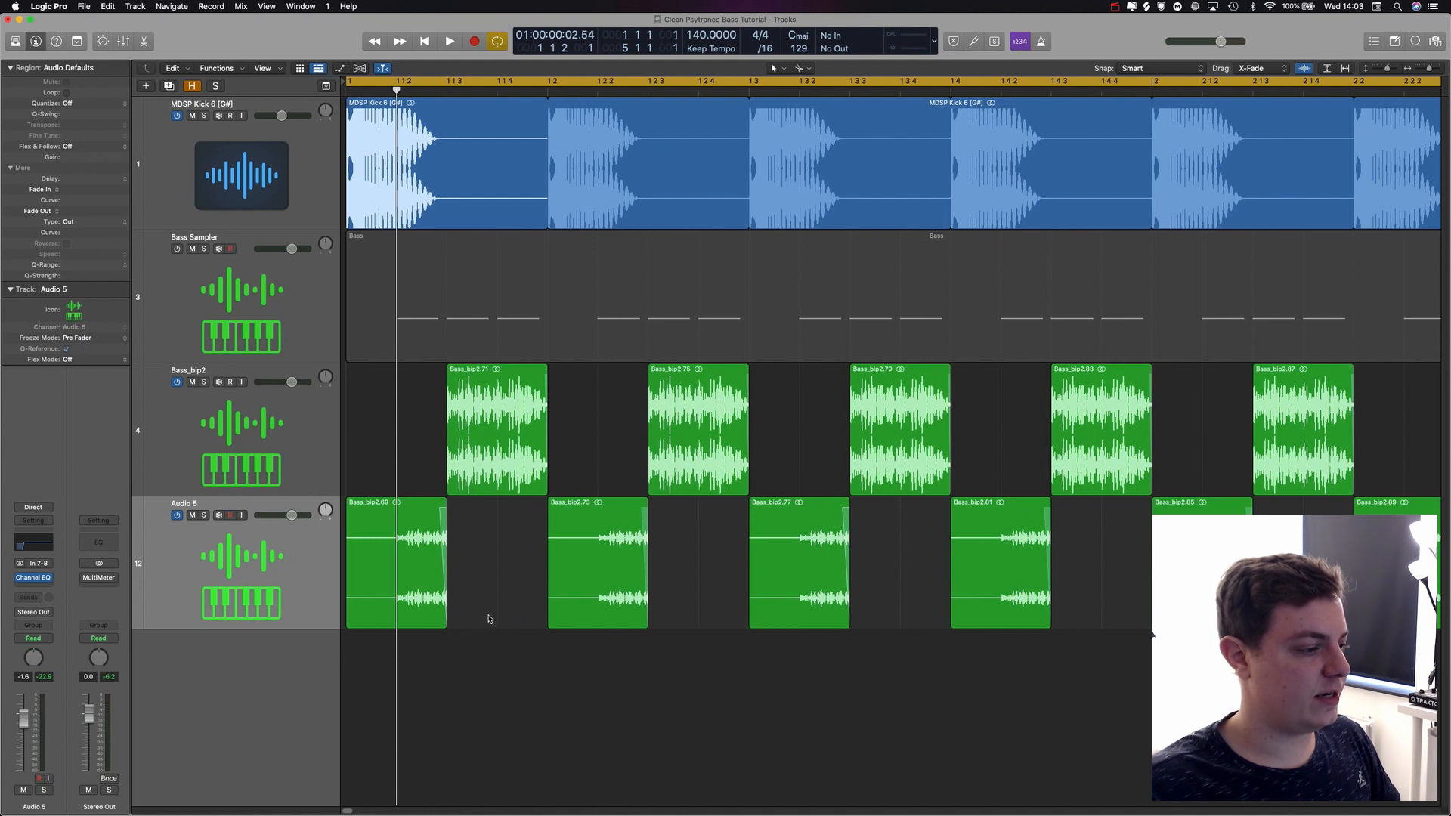
{"action": "left_click", "coordinate": [34, 579]}
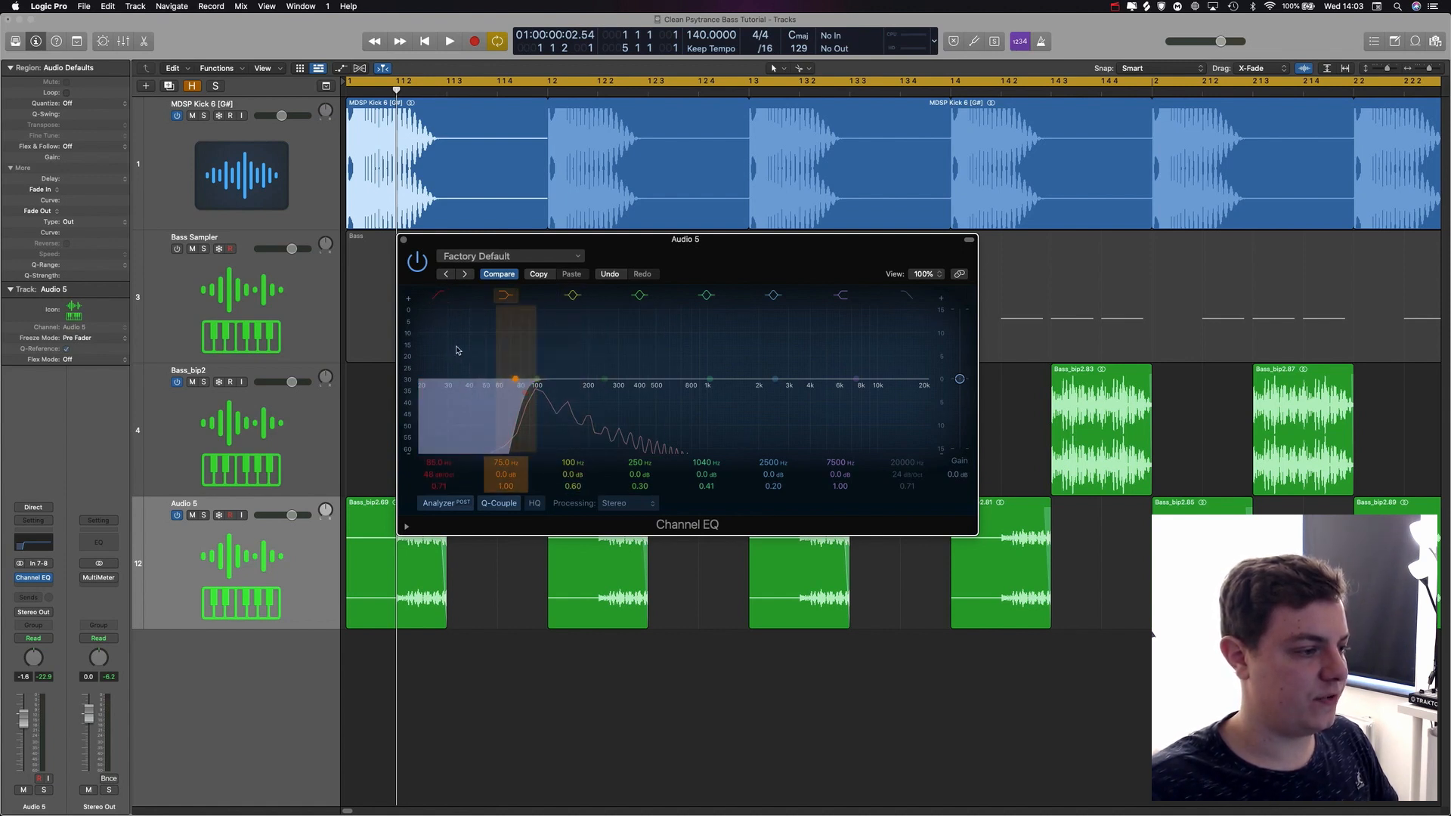
{"action": "left_click", "coordinate": [404, 239]}
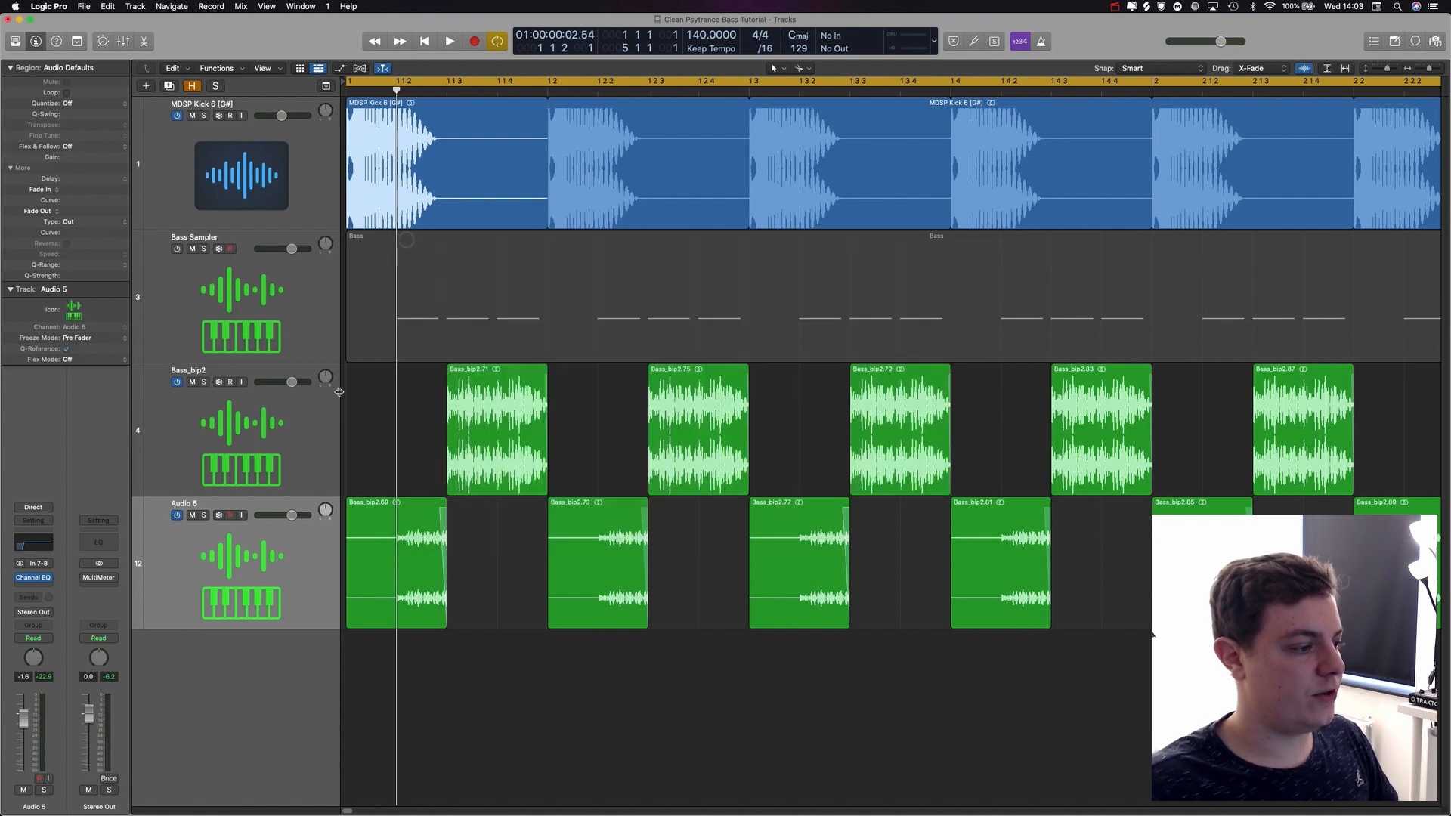
{"action": "left_click", "coordinate": [445, 94]}
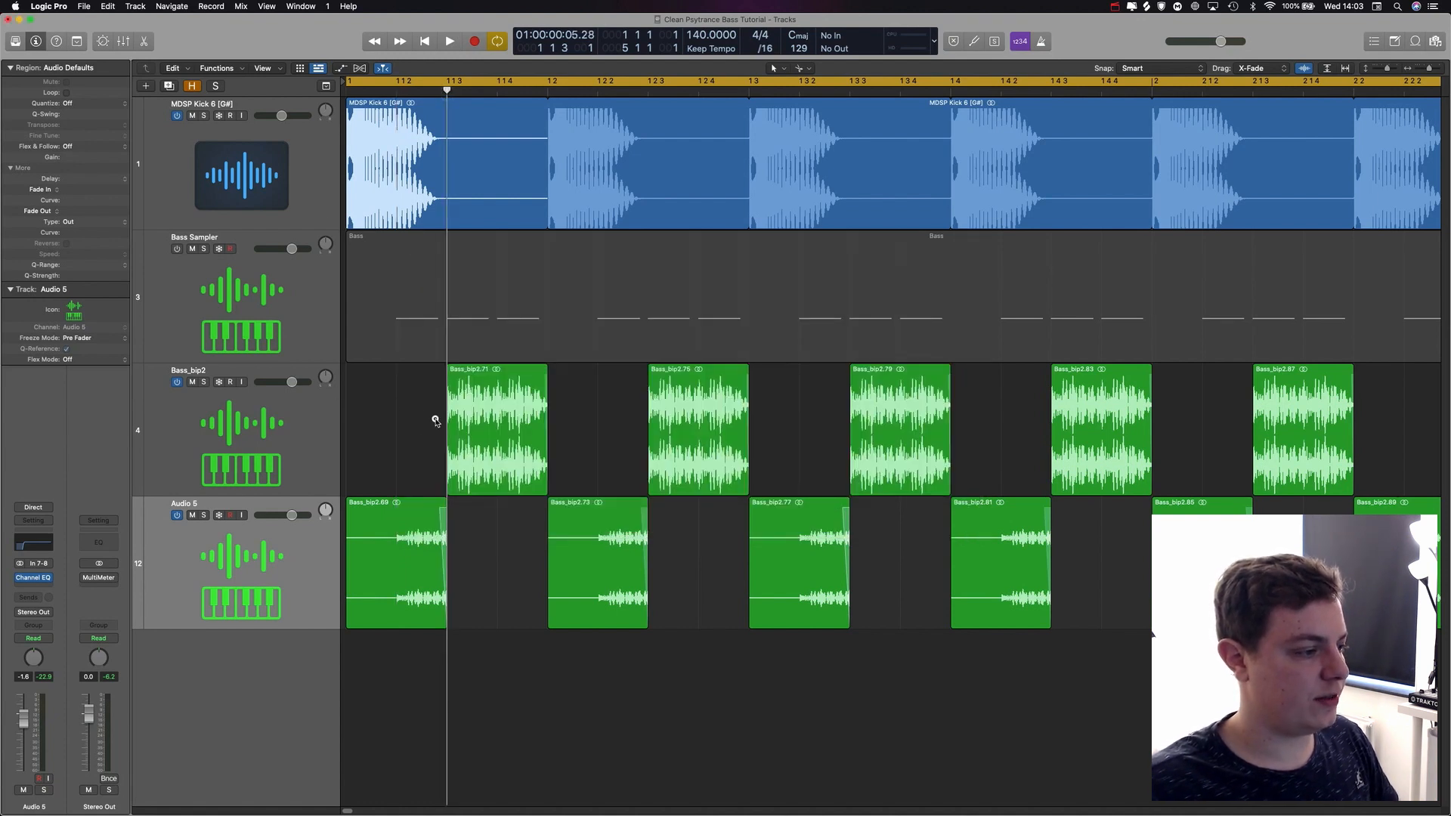
- Play Bass_bip2 soloed through a temporary Channel EQ to examine its low end, clear the solo and remove the EQ
{"action": "left_click", "coordinate": [333, 417]}
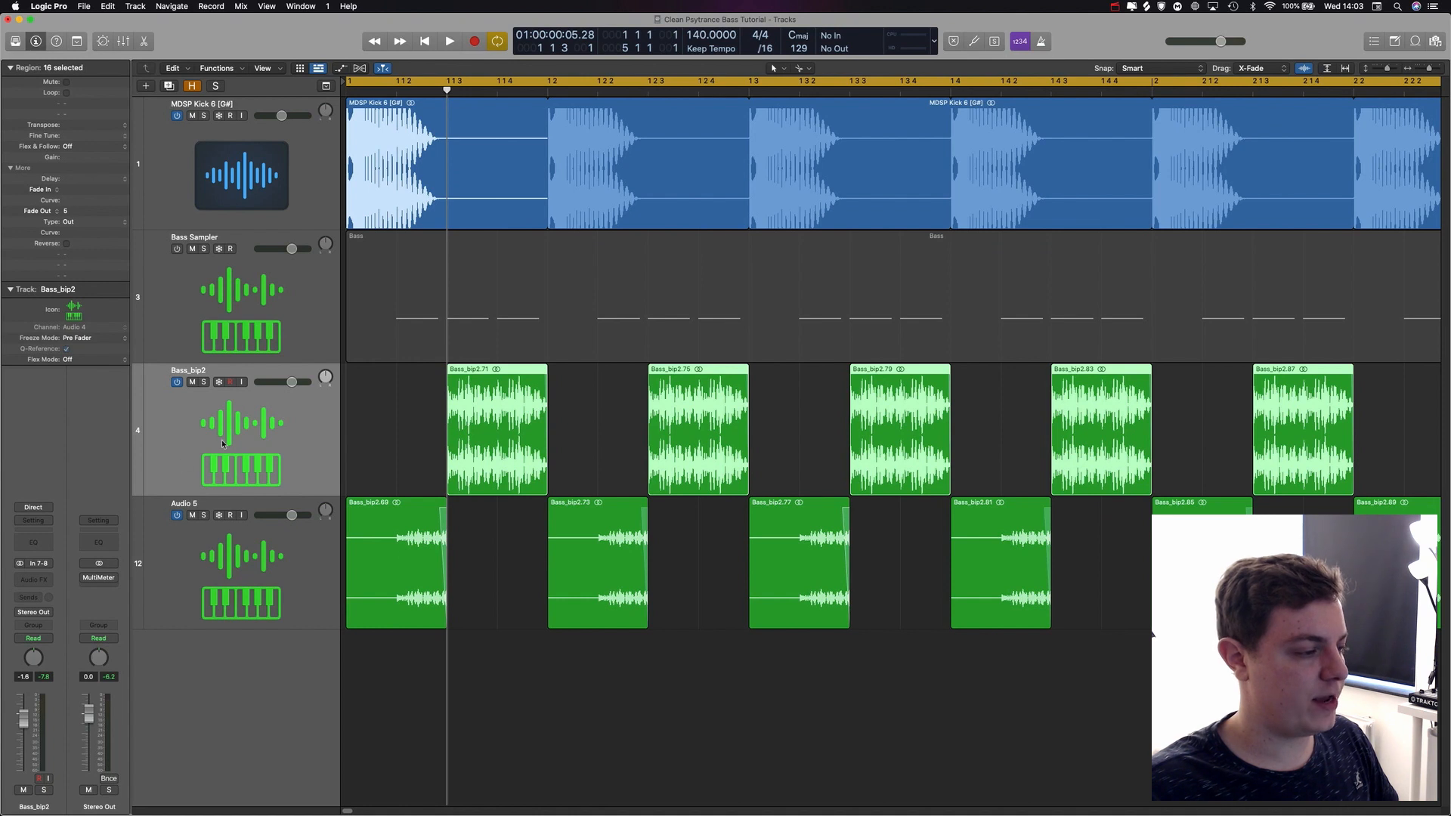
{"action": "key", "text": "s"}
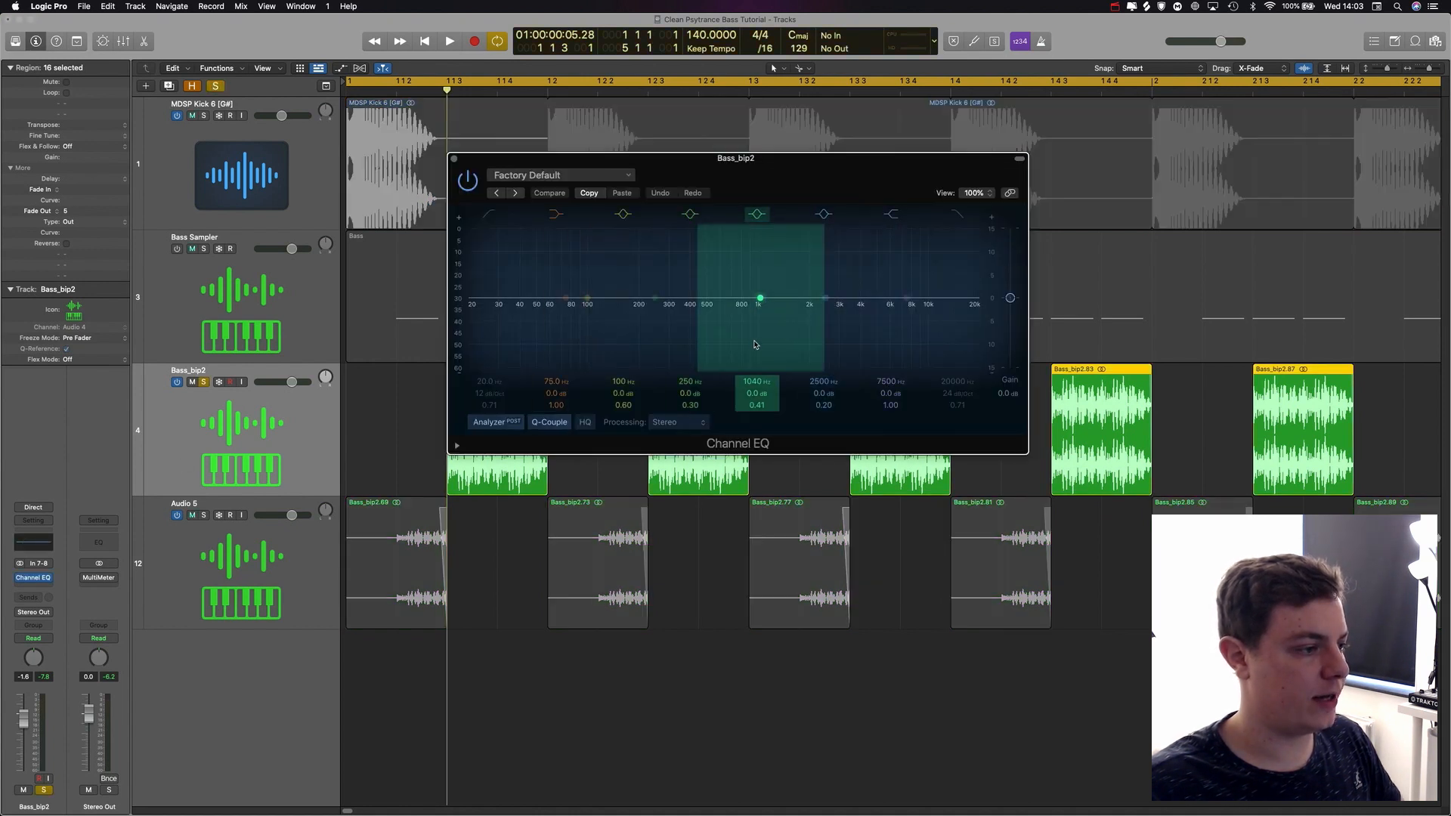
{"action": "key", "text": "space"}
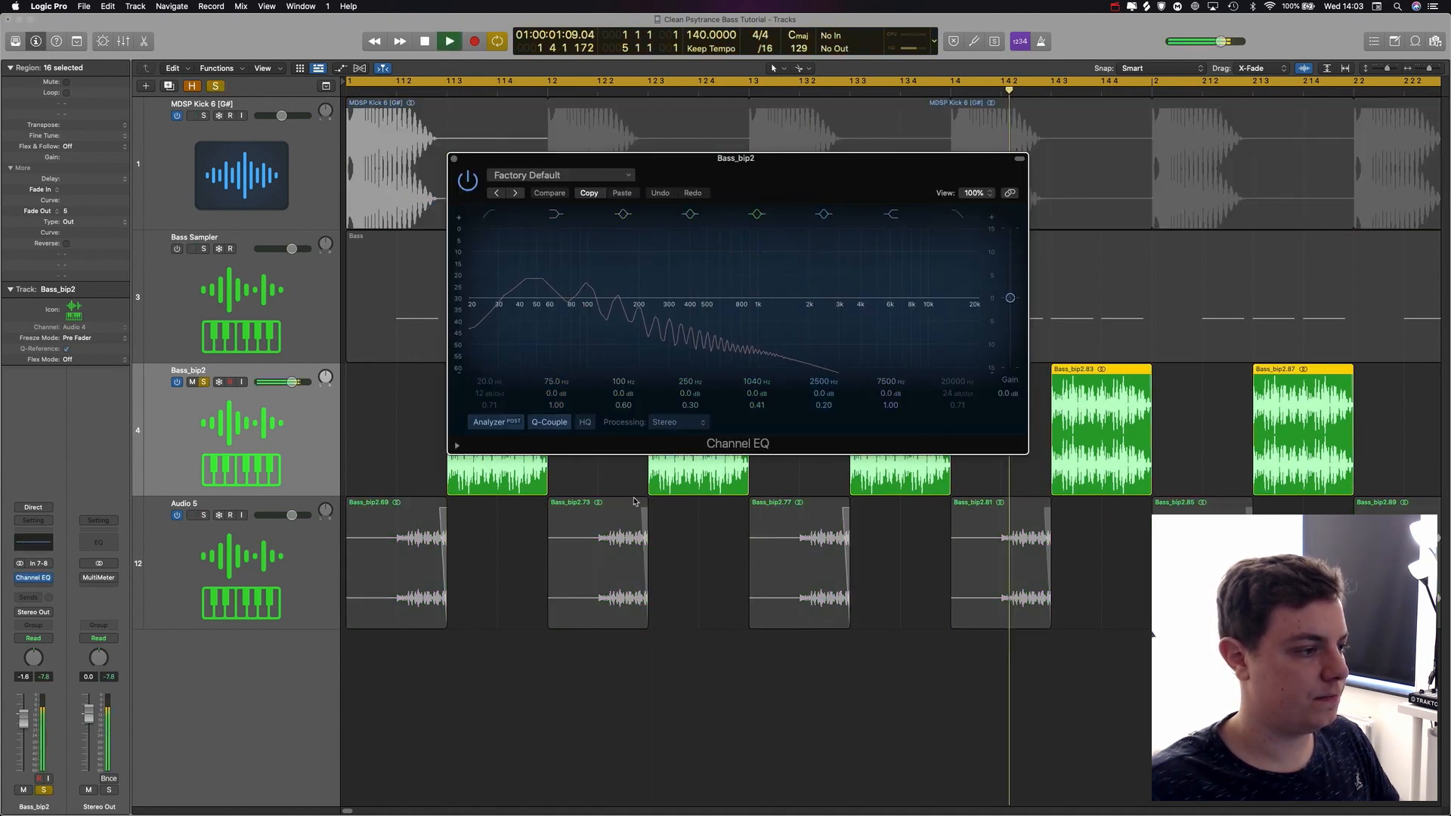
{"action": "key", "text": "space"}
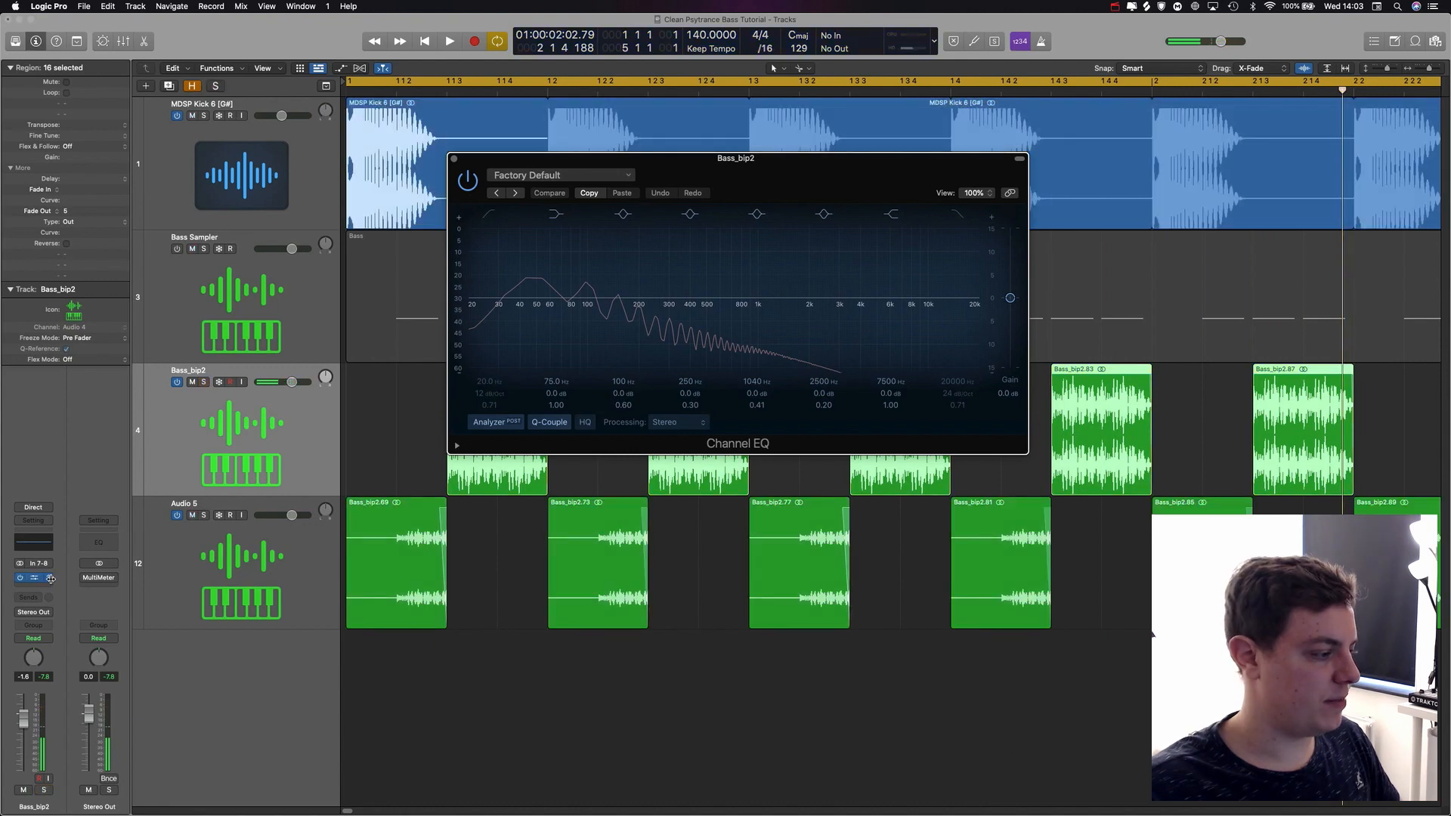
{"action": "left_click", "coordinate": [49, 578]}
{"action": "left_click", "coordinate": [76, 520]}
{"action": "scroll", "coordinate": [747, 443], "scroll_direction": "down", "scroll_amount": 6}
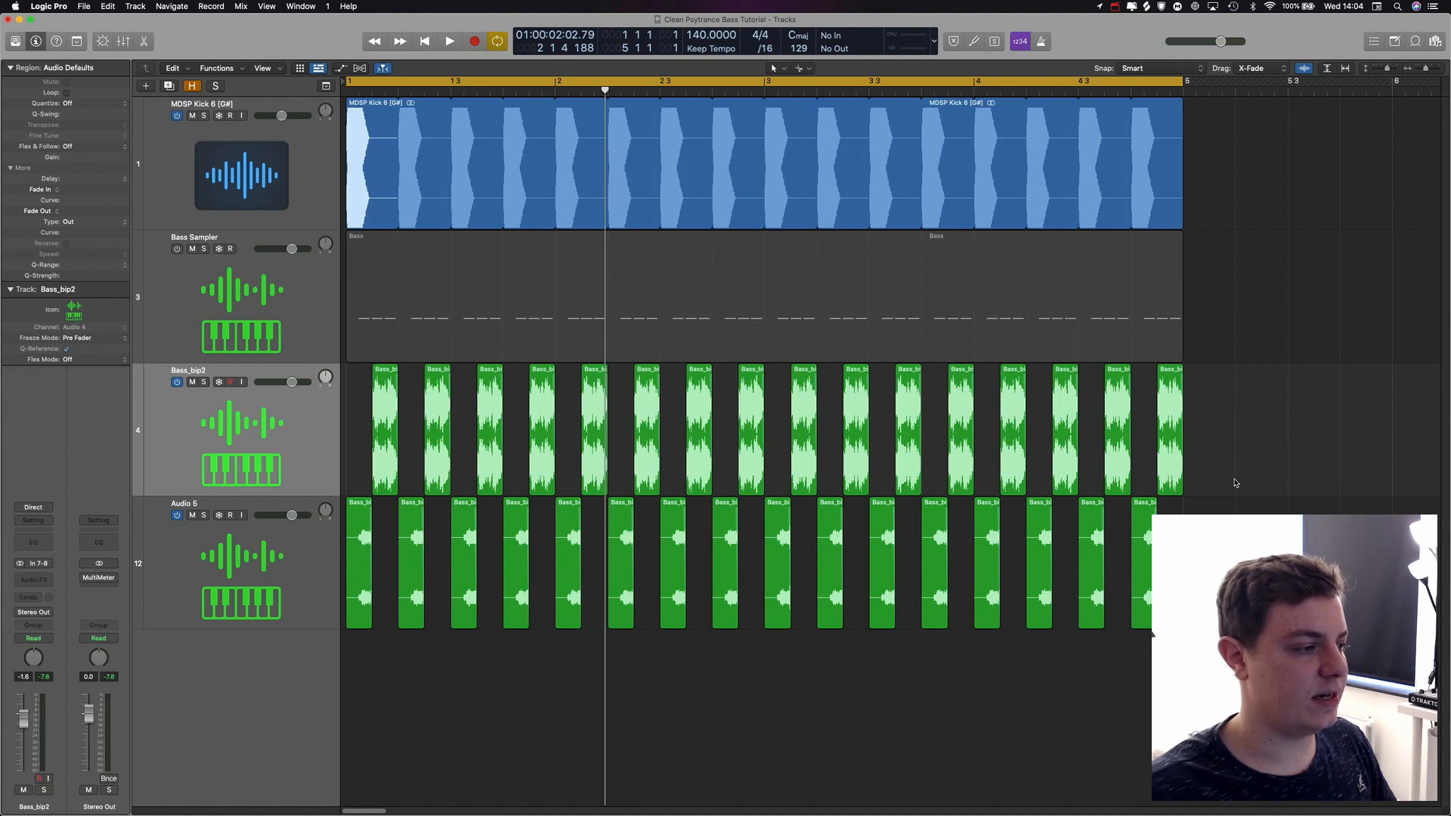
- Switch the Bass Sampler track back on and switch both split bass tracks, Bass_bip2 and Audio 5, off
{"action": "left_click", "coordinate": [317, 298]}
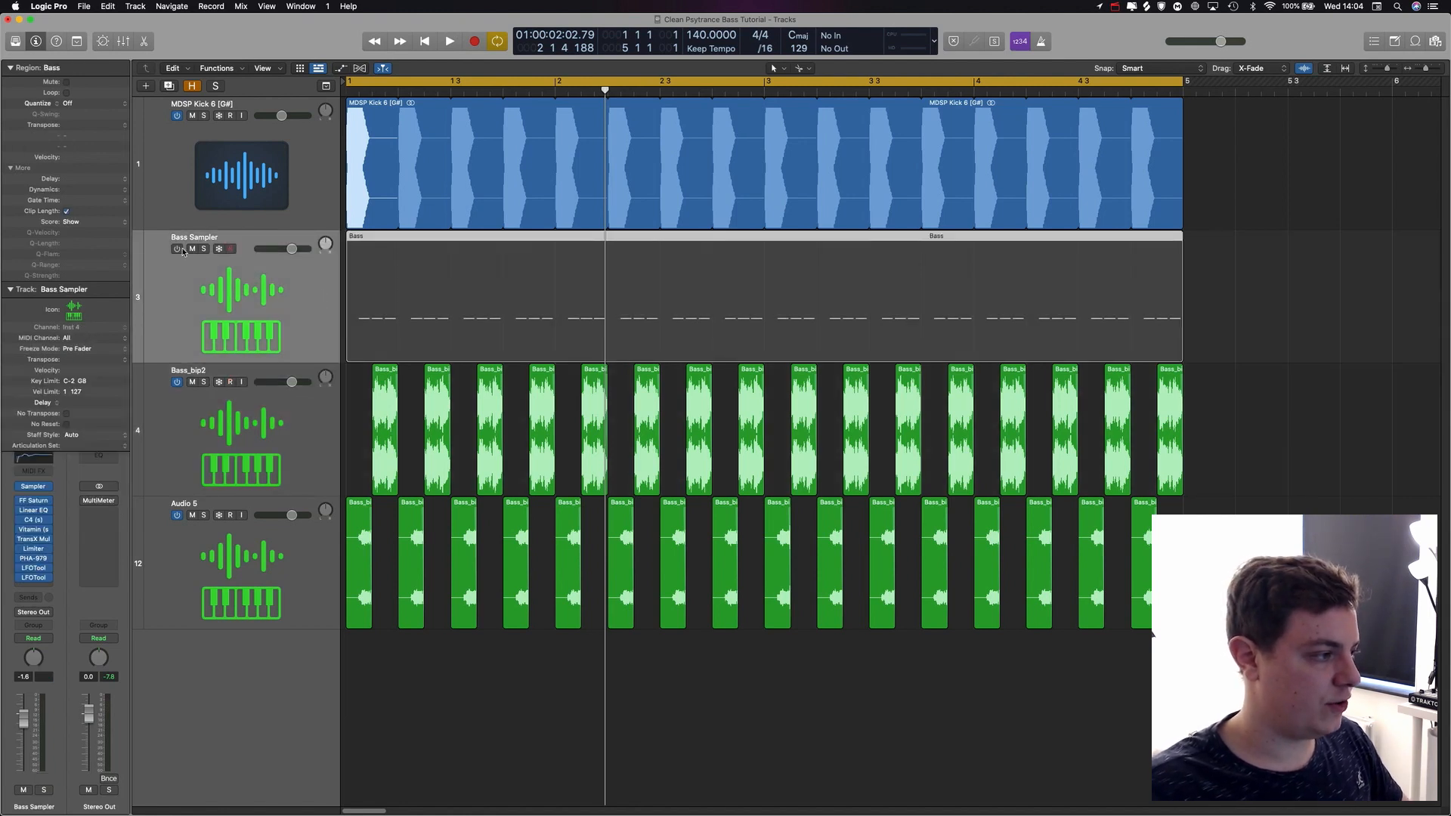
{"action": "left_click", "coordinate": [177, 249]}
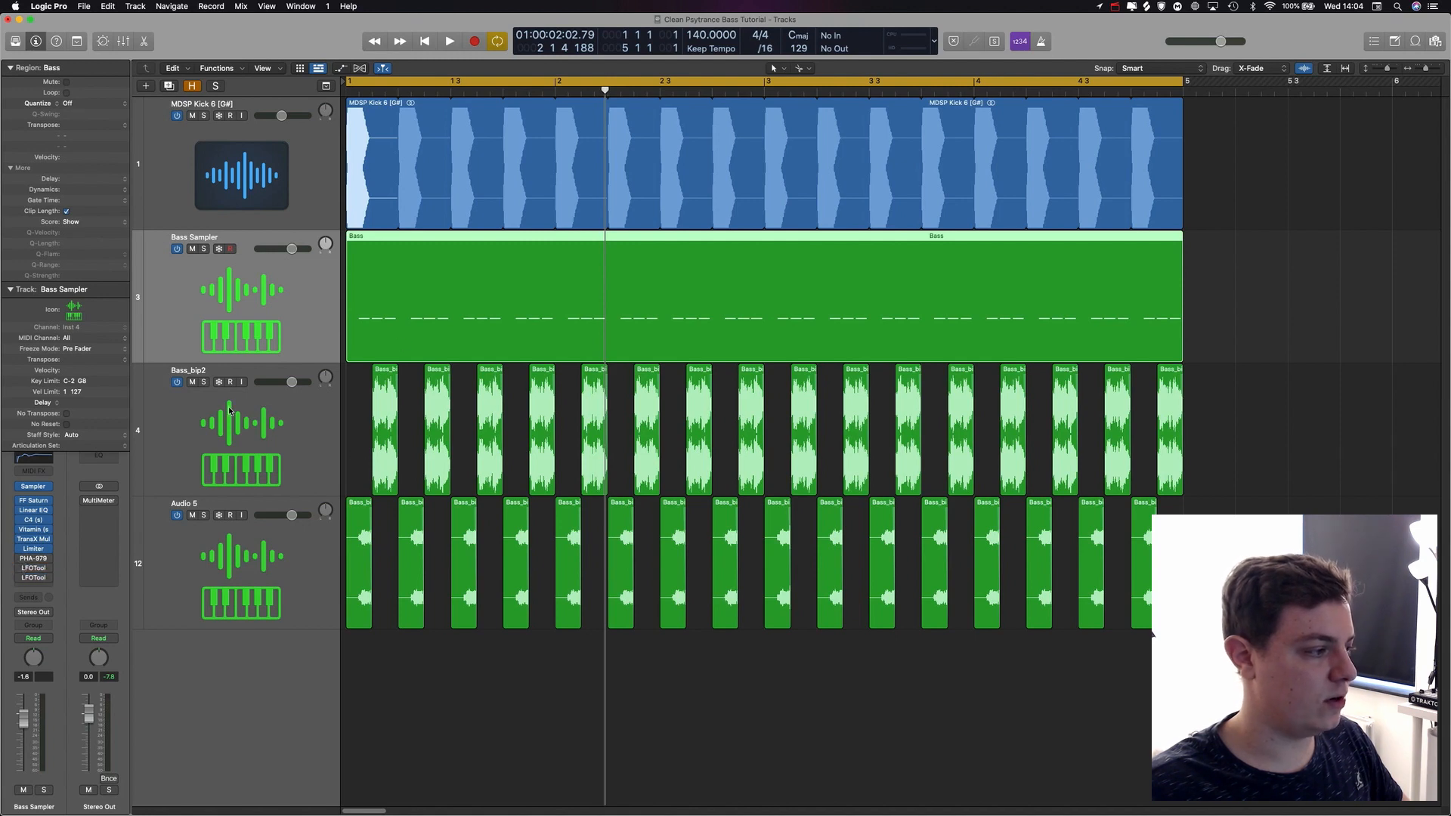
{"action": "left_click", "coordinate": [182, 418]}
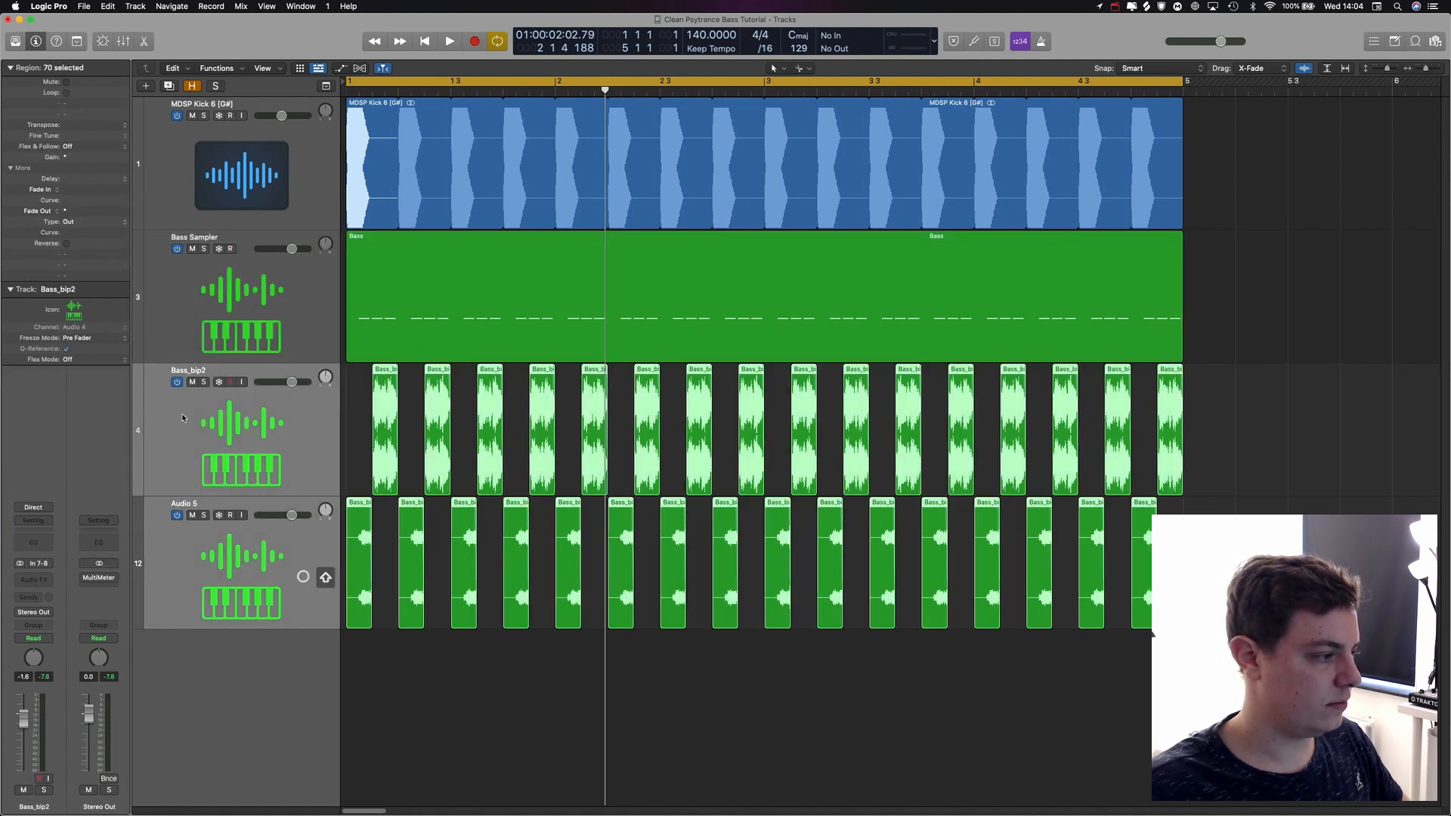
{"action": "left_click", "coordinate": [176, 382]}
- Play the original Bass Sampler part with the kick, then select its track and play it again
{"action": "key", "text": "space"}
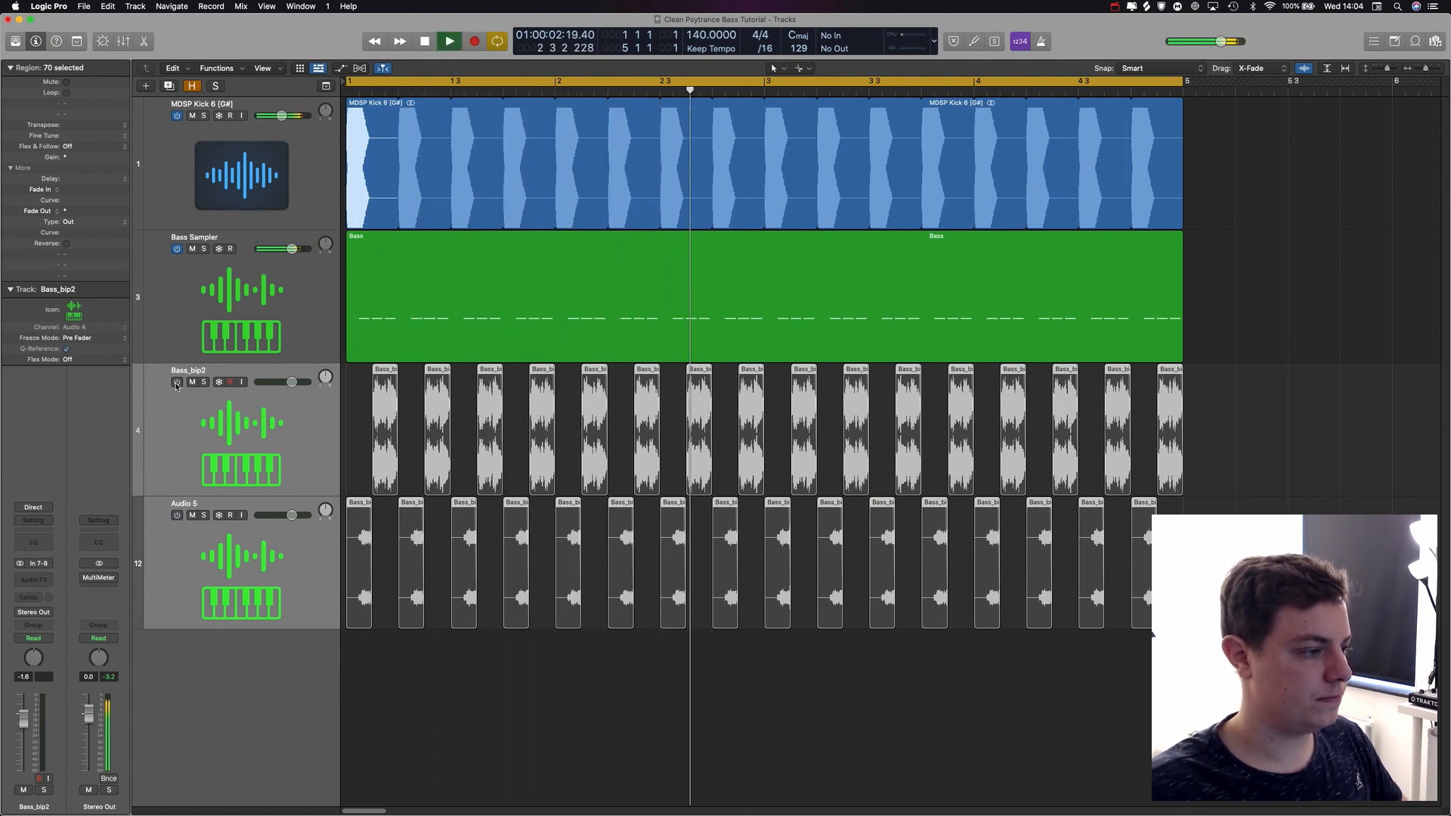
{"action": "key", "text": "space"}
{"action": "left_click", "coordinate": [303, 321]}
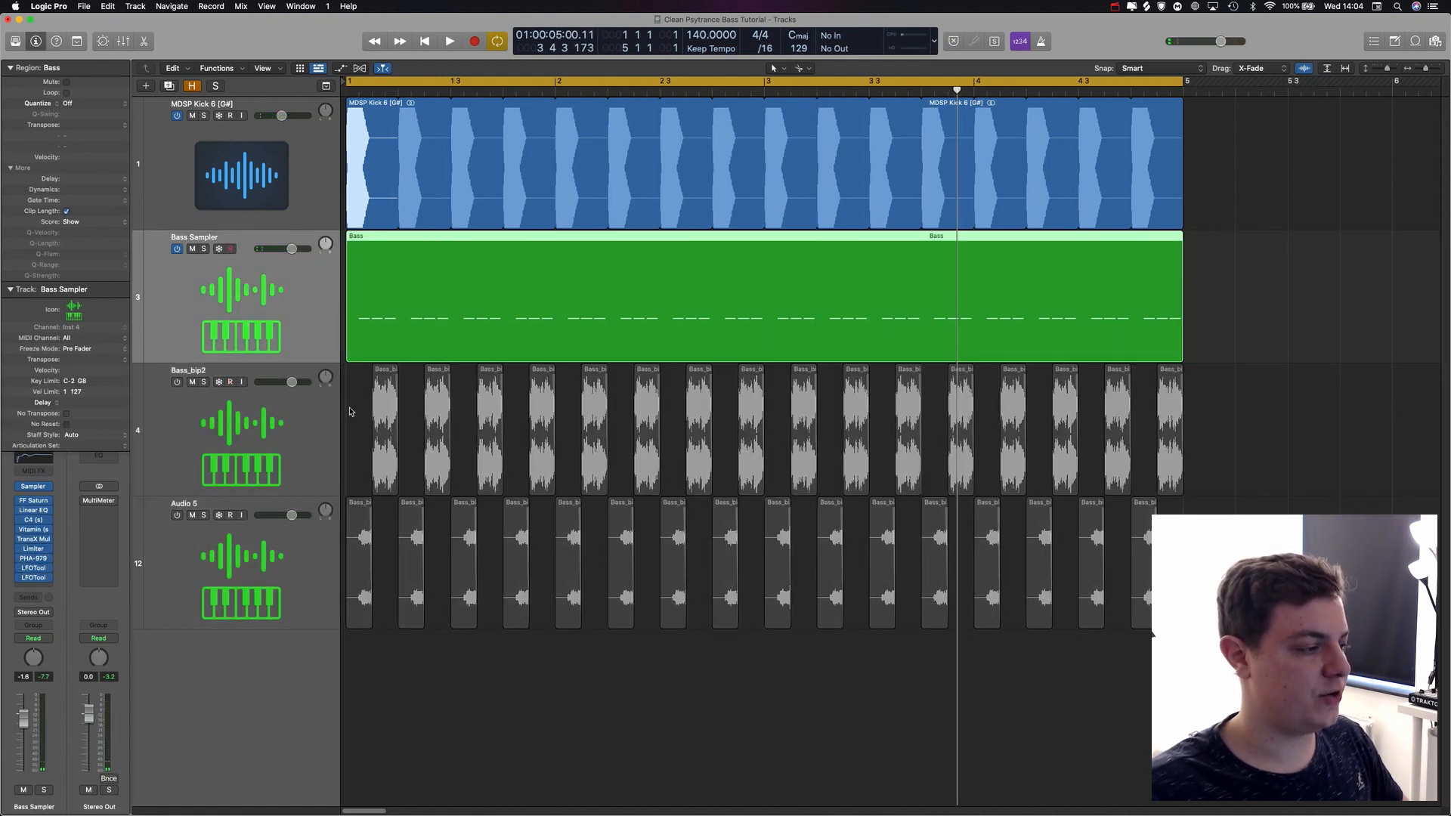
{"action": "key", "text": "space"}
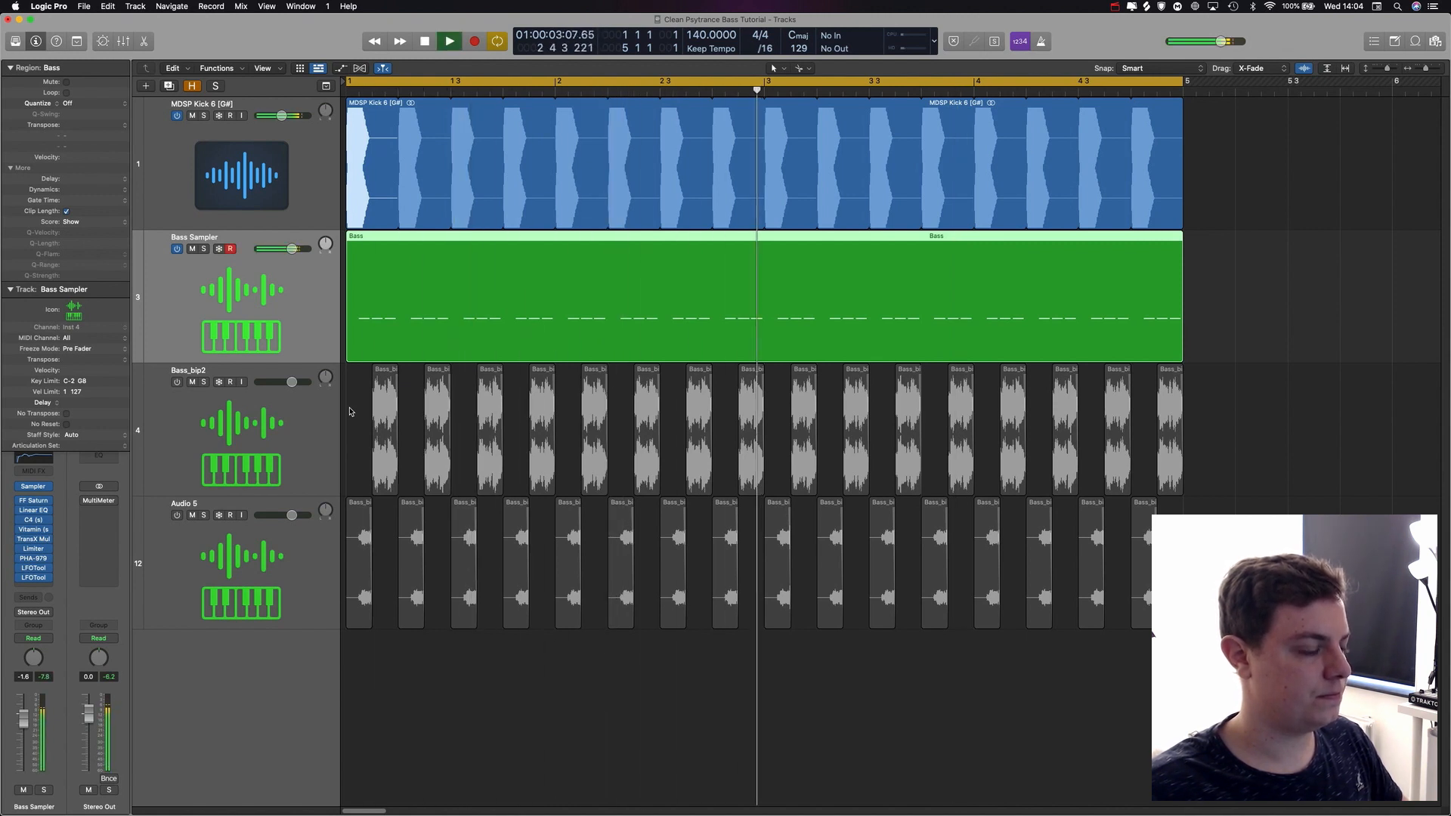
{"action": "key", "text": "space"}
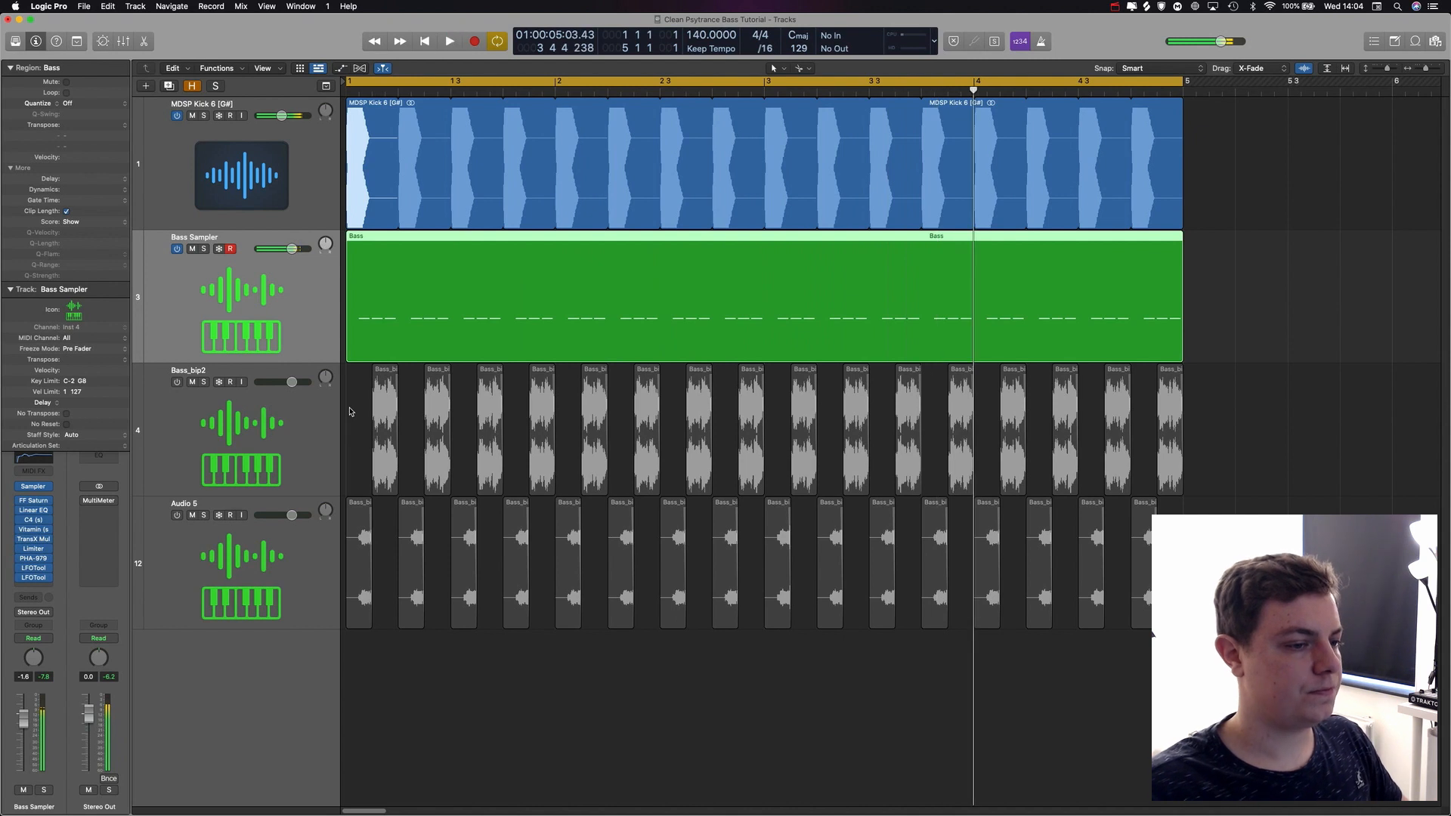